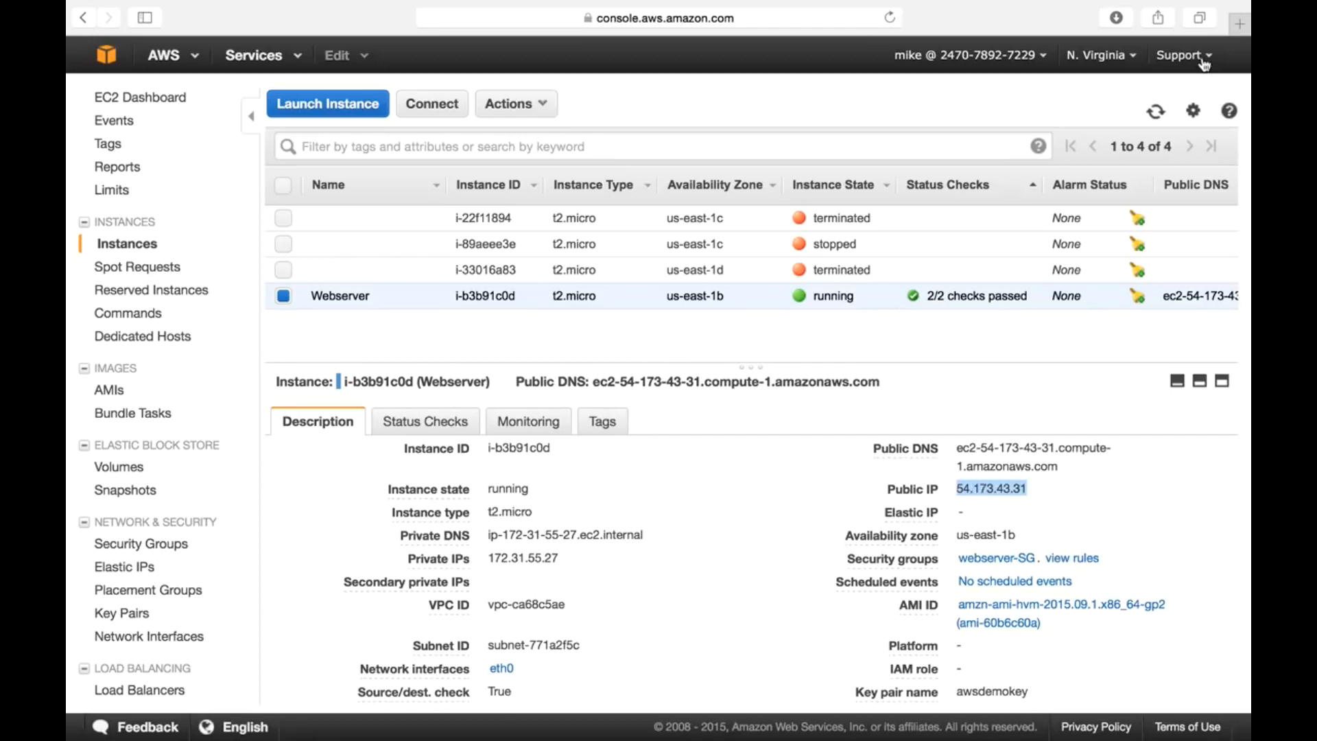
- Load 54.173.43.31 in a new Safari tab to confirm 'My Autoscaling Group !', then return to EC2
key(super+t)
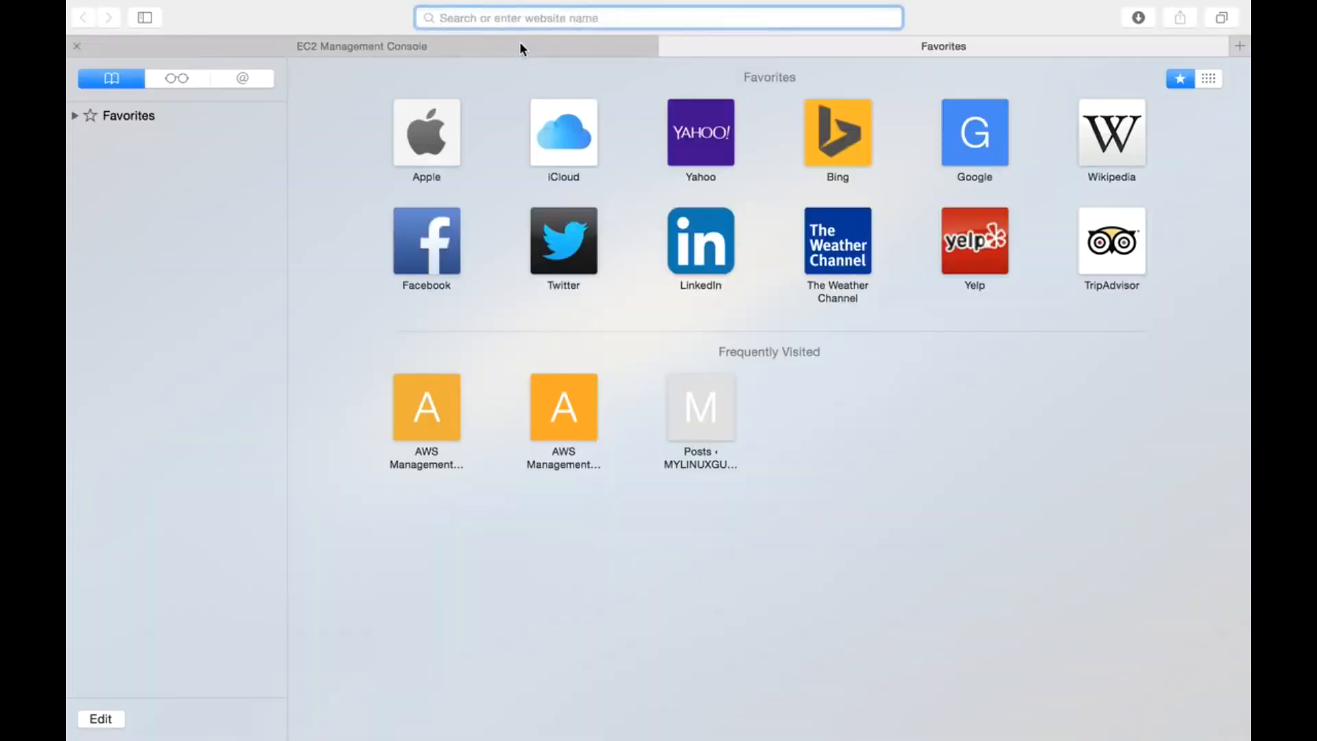
text(54.173.43.31)
key(Return)
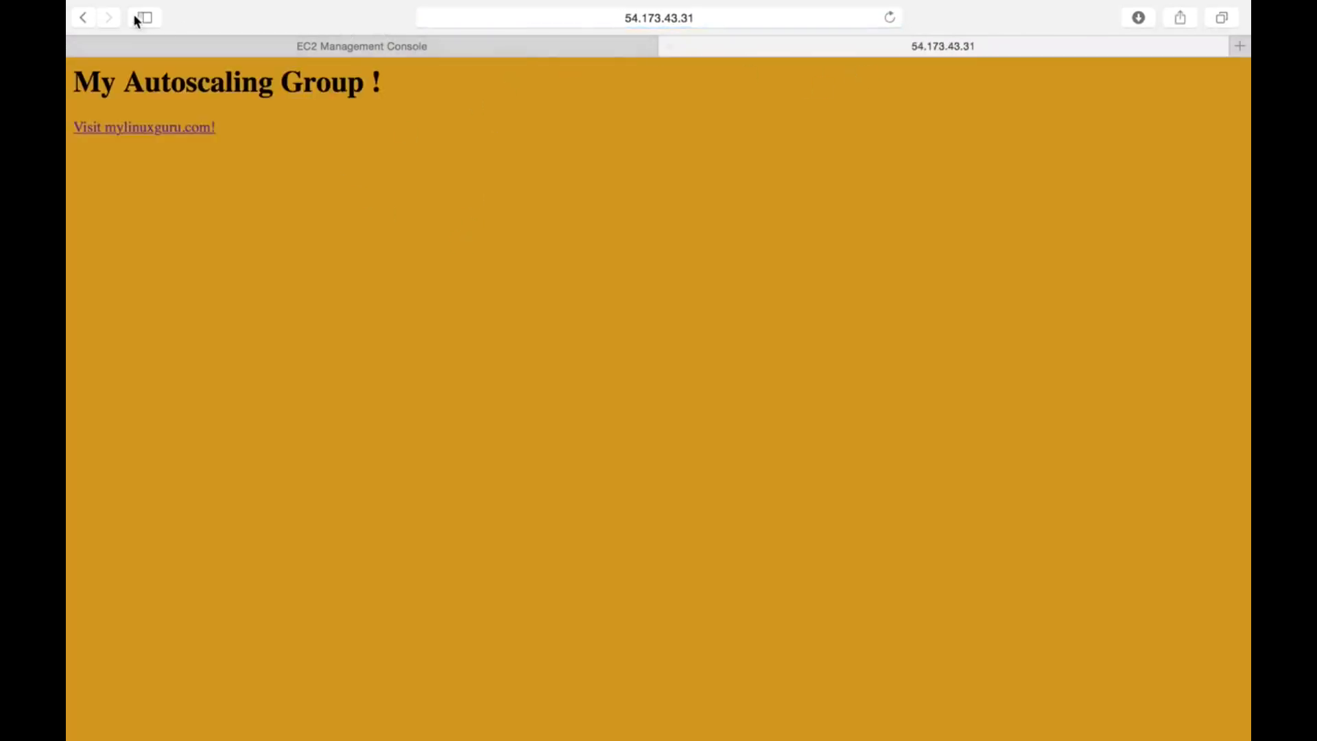
click(91, 20)
click(240, 44)
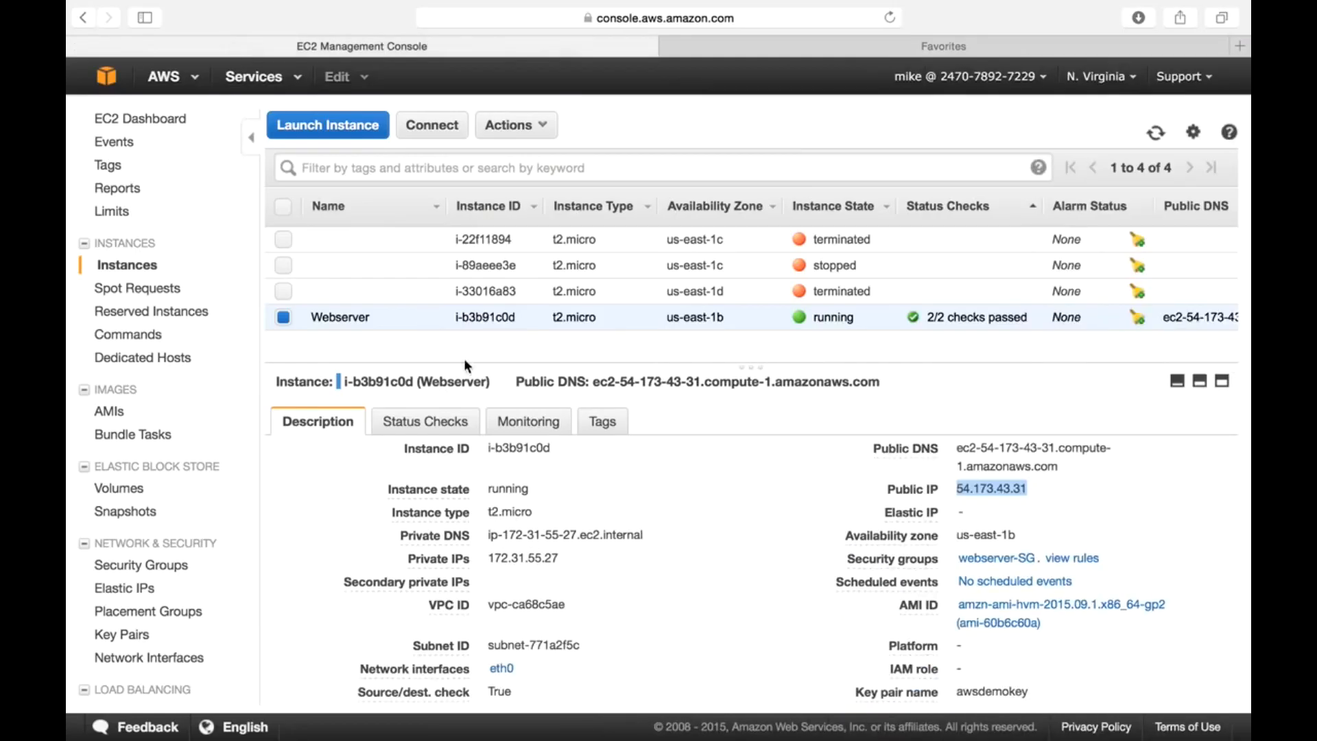
- Start and cancel an image of the Webserver instance, then view AS-AMI in the AMIs list
click(108, 412)
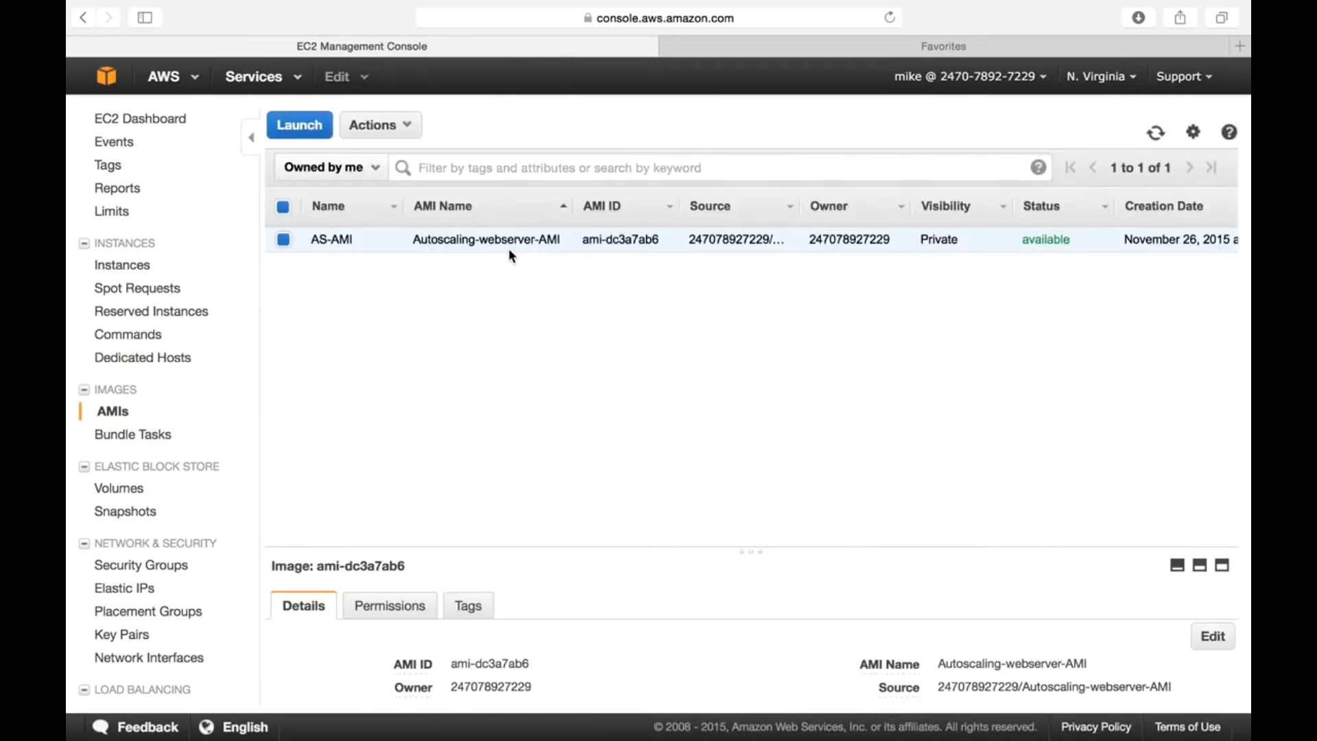
click(131, 264)
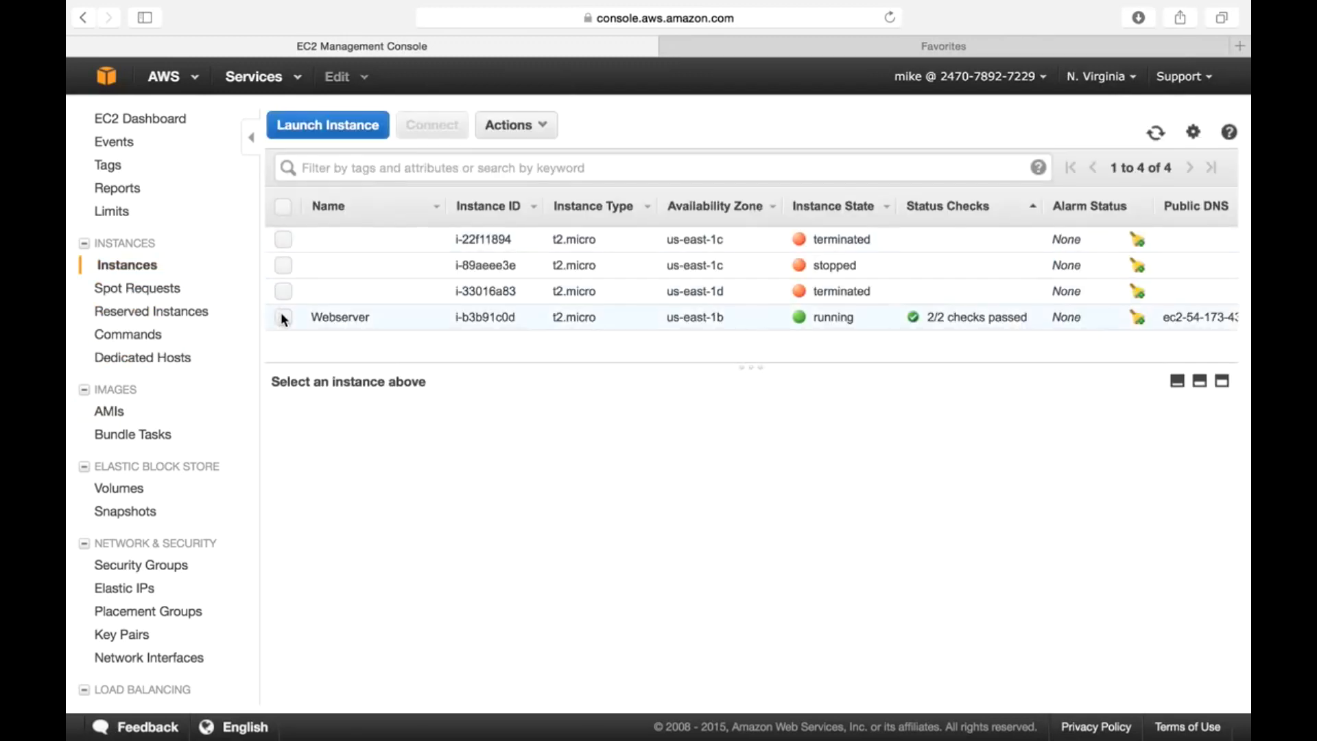
click(283, 317)
click(515, 127)
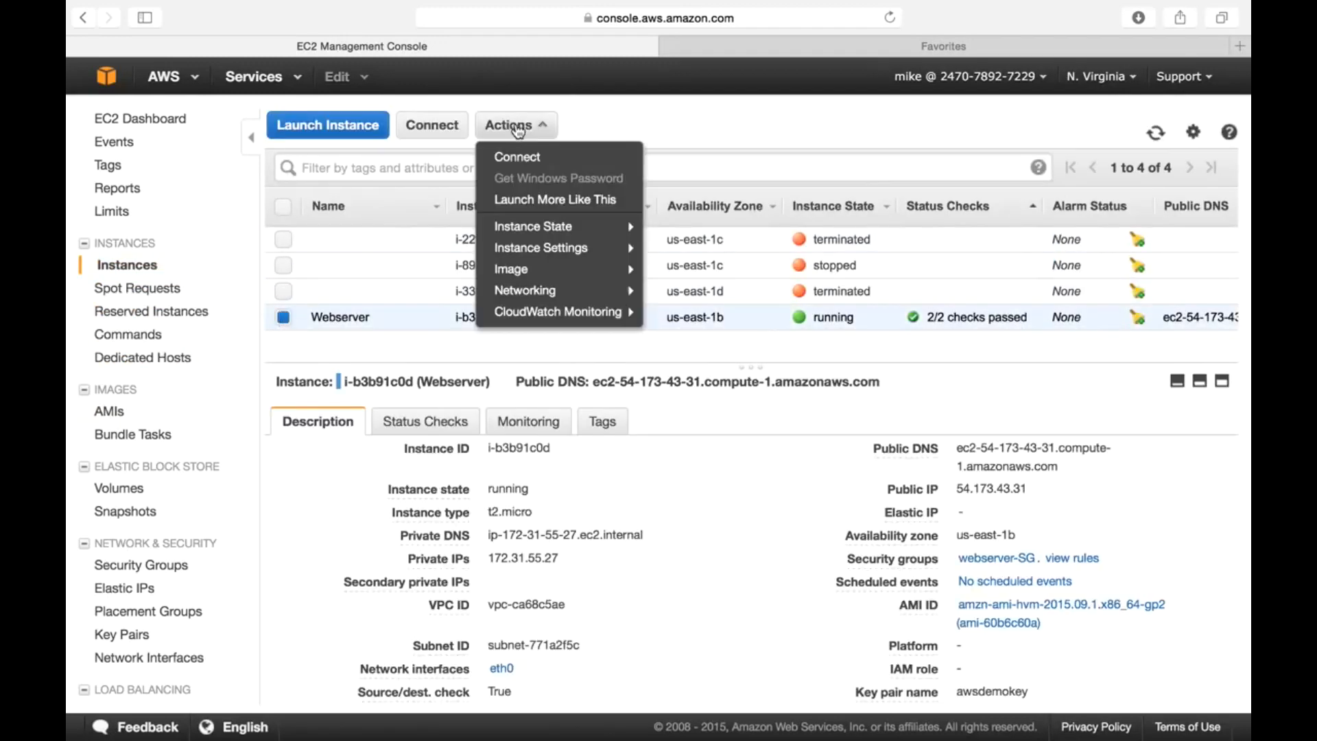
mouse_move(525, 273)
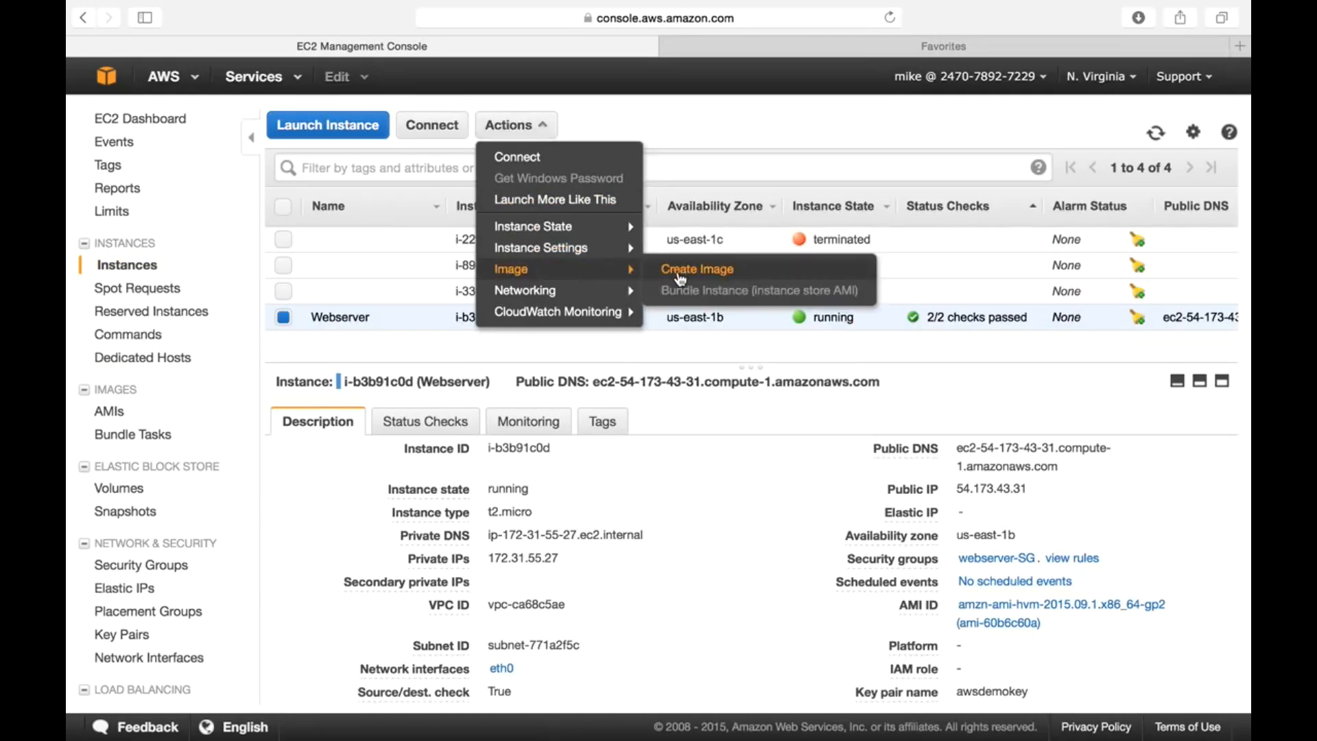
click(696, 269)
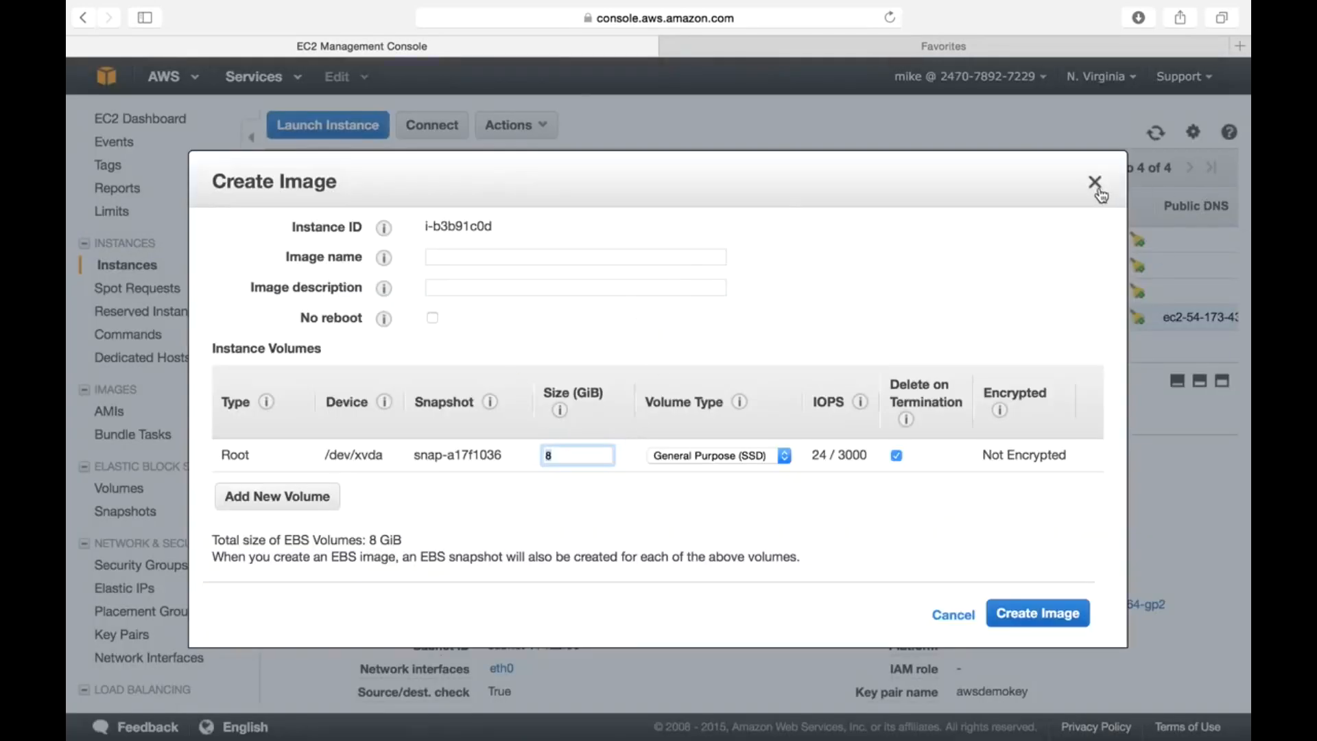
click(1094, 182)
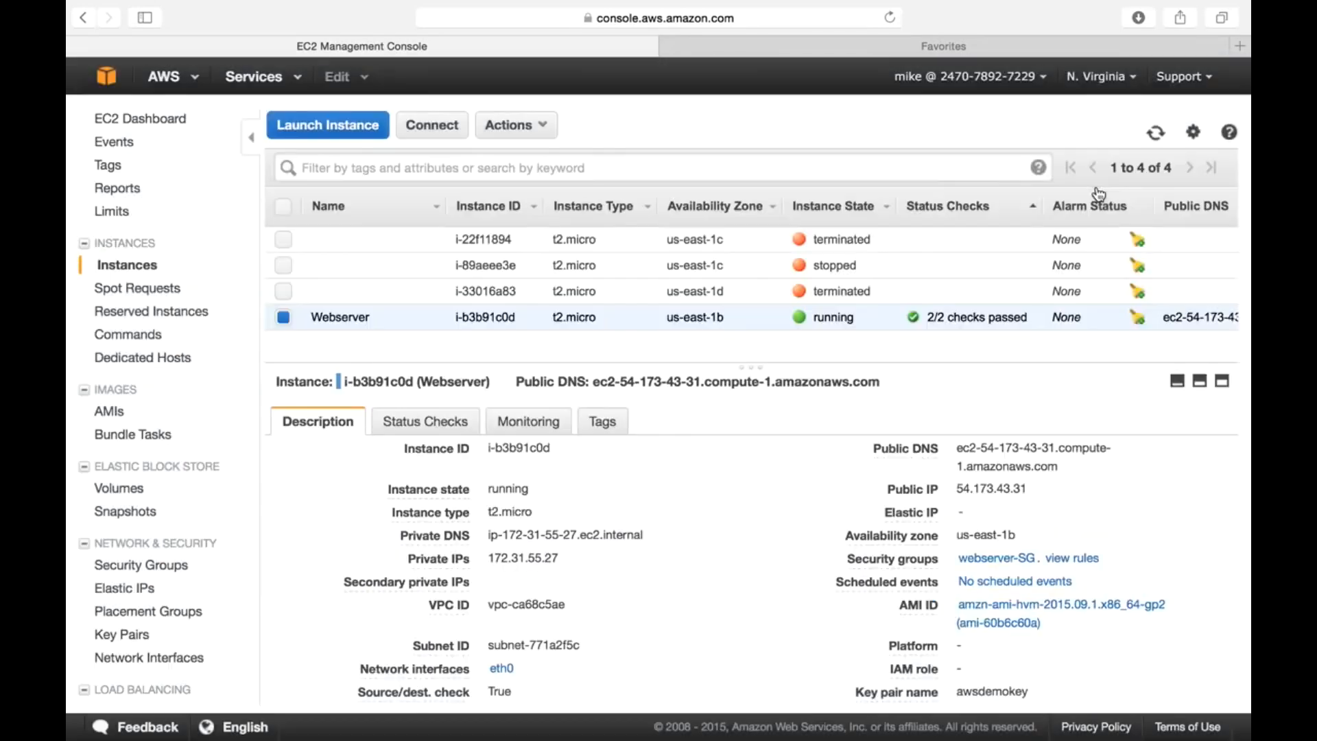
click(133, 417)
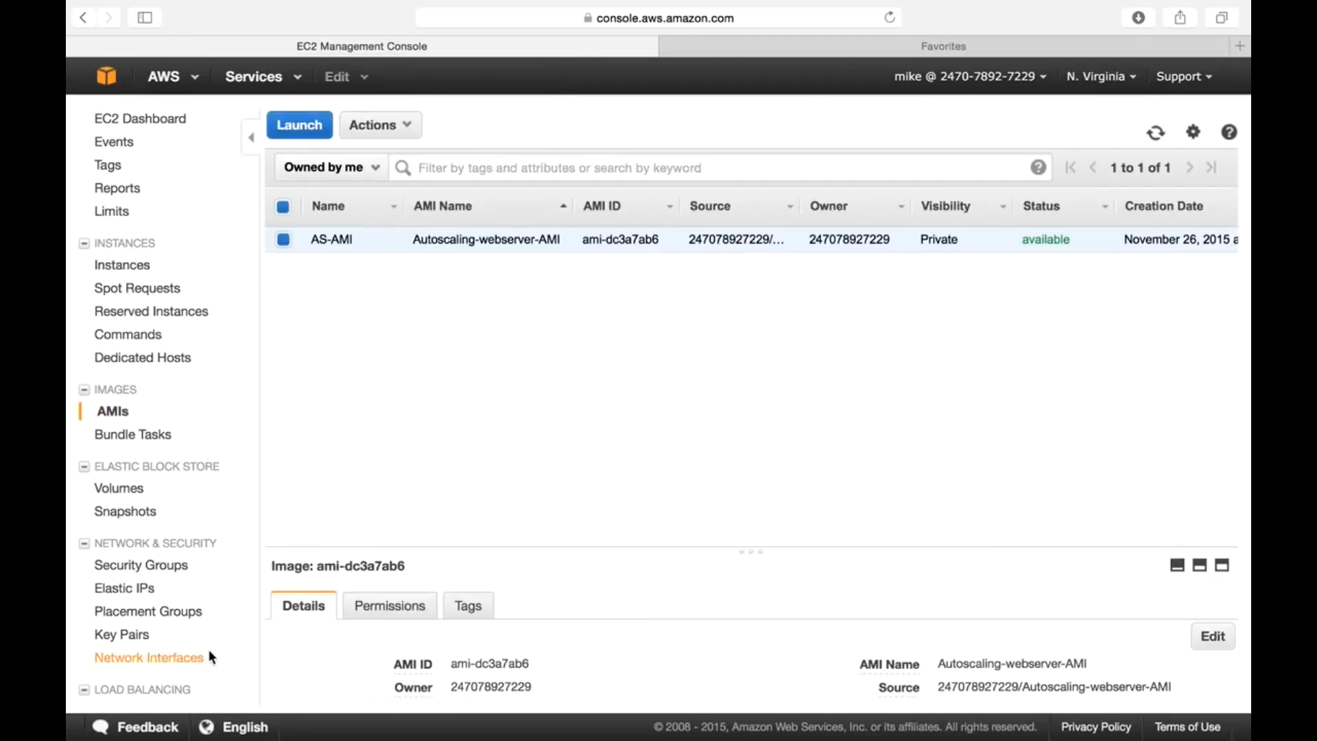
scroll(213, 659, down, 3)
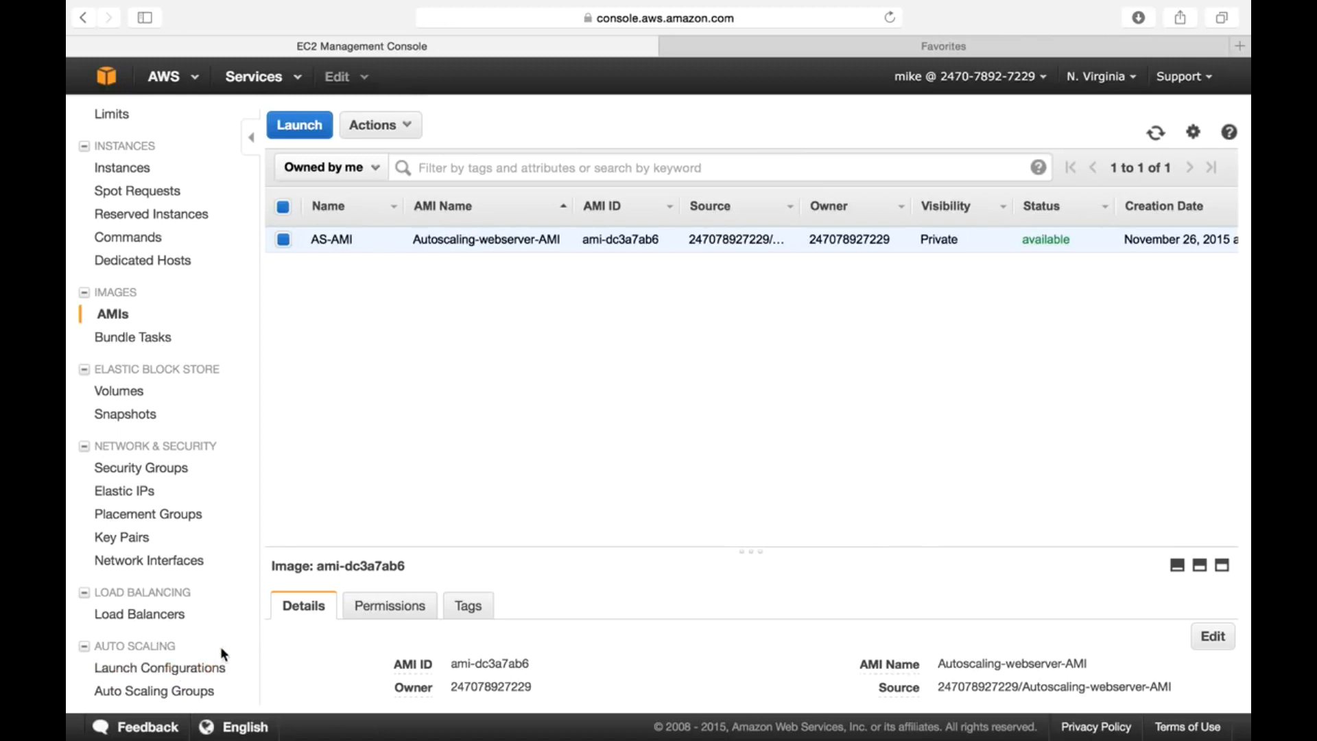
- From Auto Scaling Groups, start a new group and begin creating its launch configuration
click(176, 698)
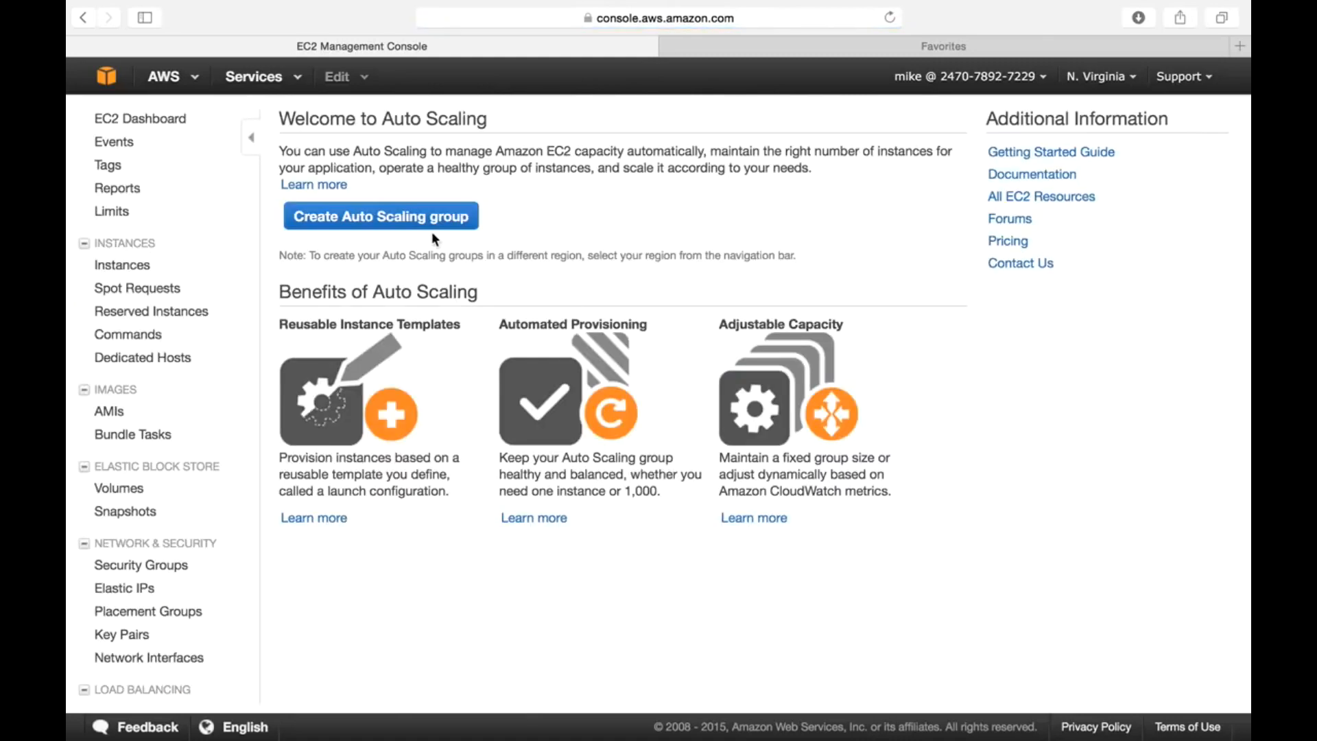
click(427, 230)
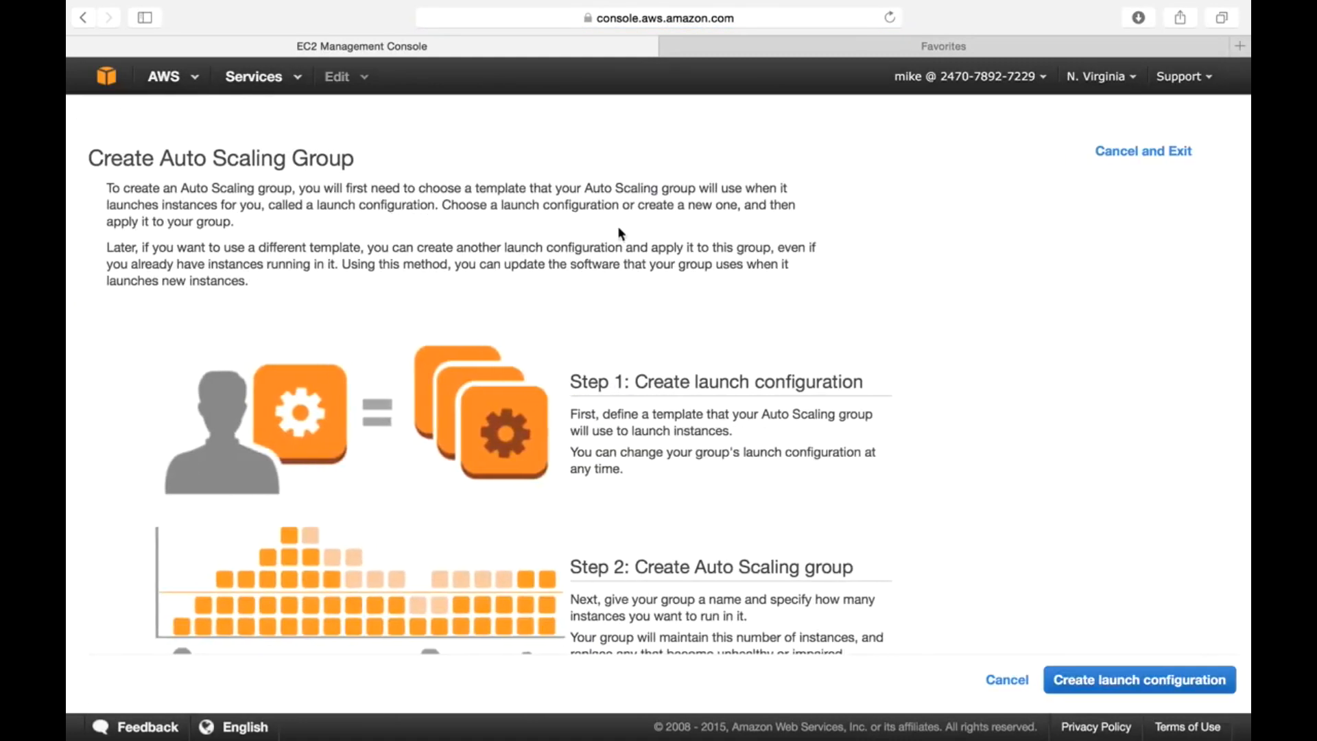
click(1129, 693)
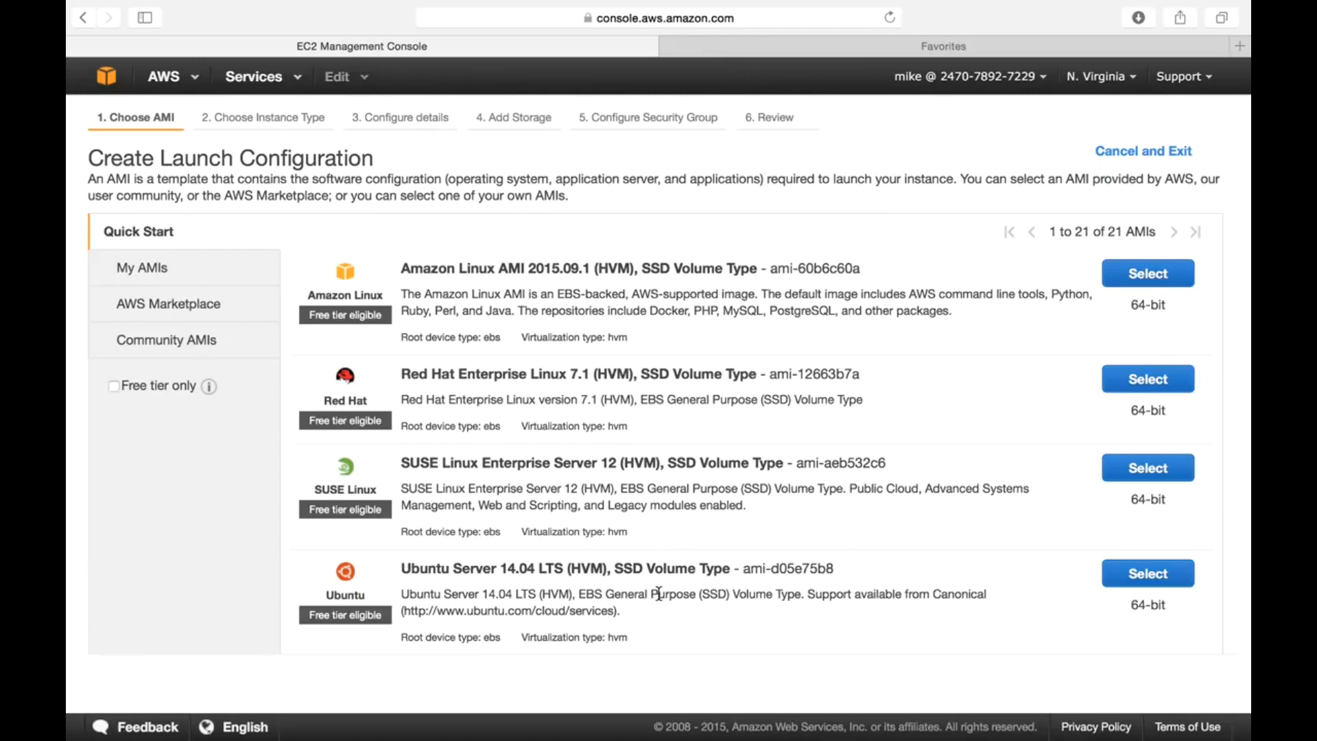
- Base the launch configuration MyLaunchConfig-01 on Autoscaling-webserver-AMI with t2.micro and default storage
click(146, 275)
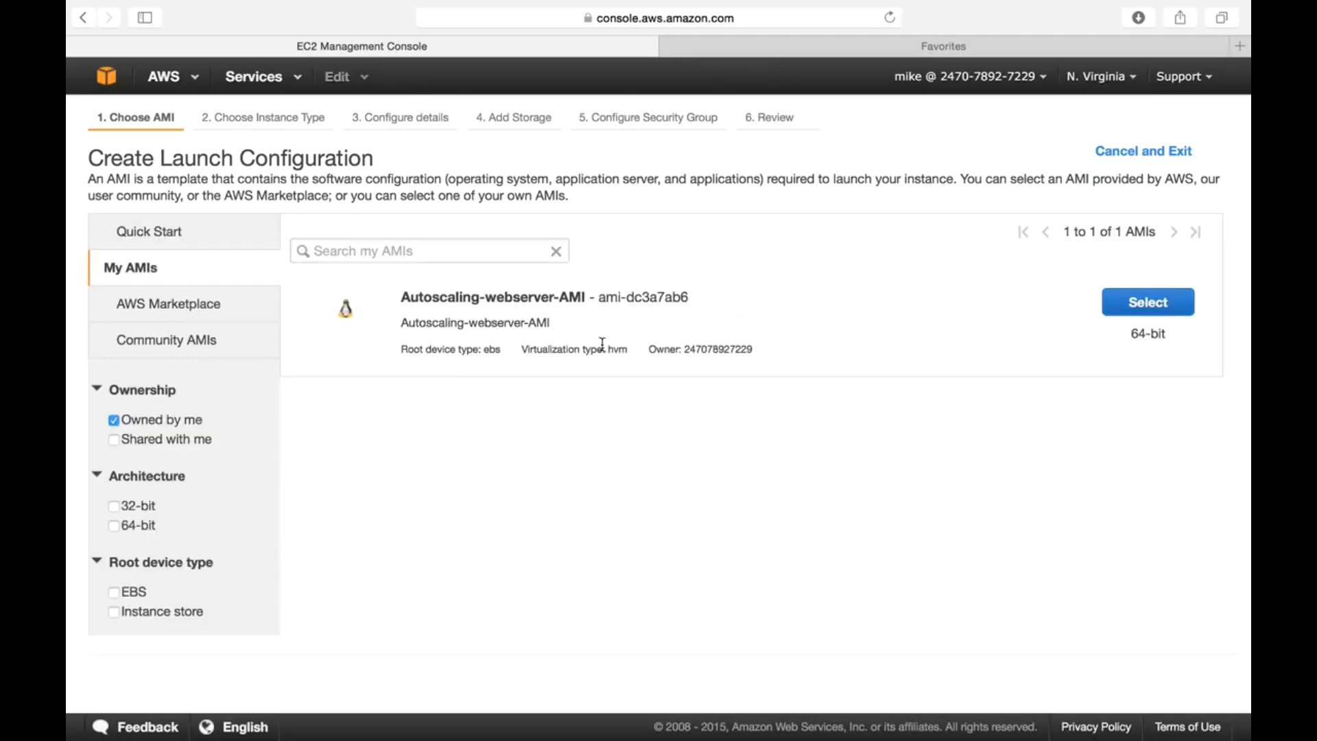
click(1134, 310)
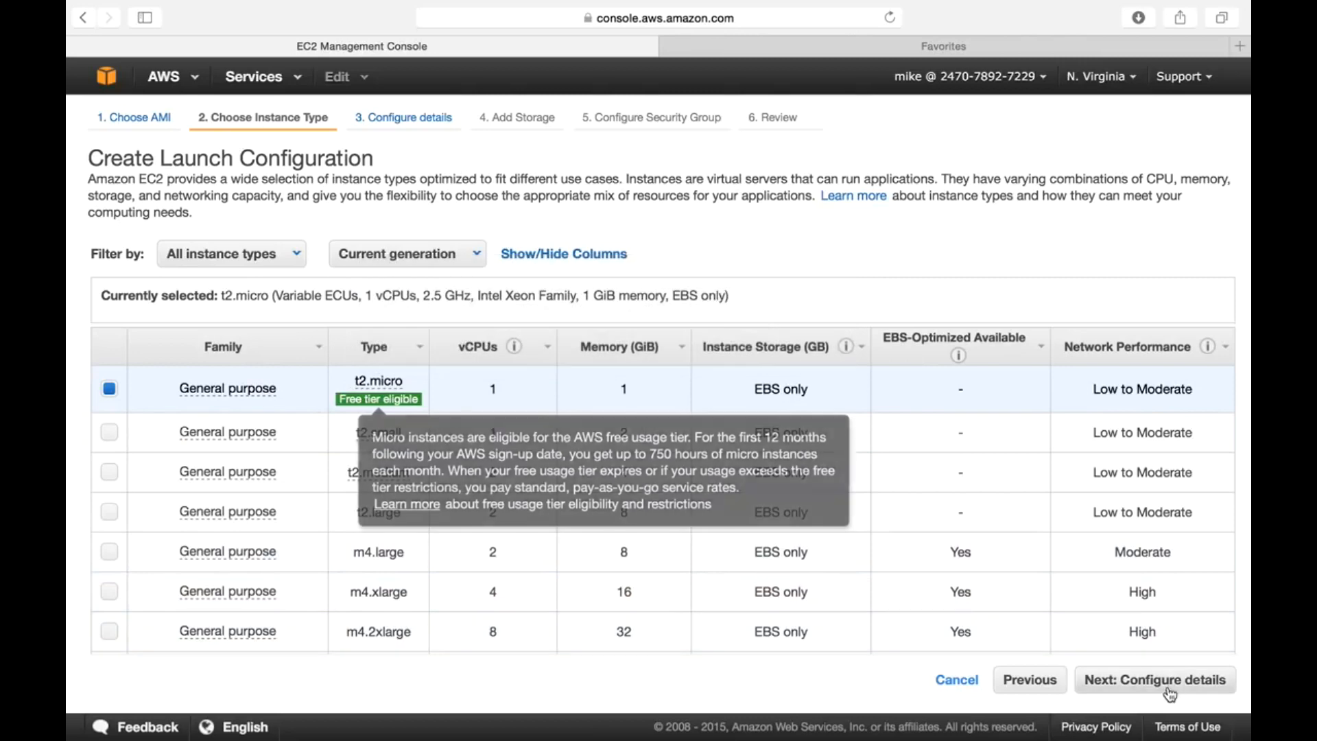
click(1169, 689)
click(529, 192)
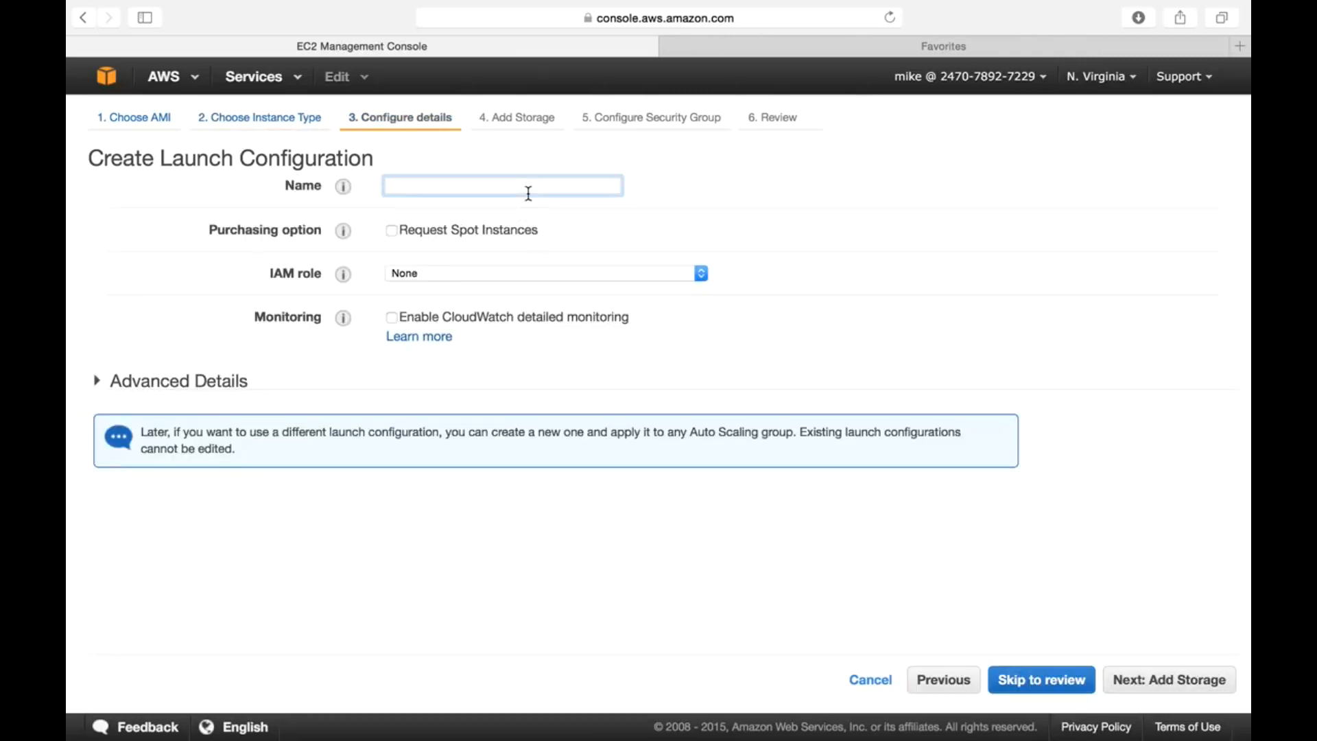
text(MyLaunchConfig-01)
click(1133, 688)
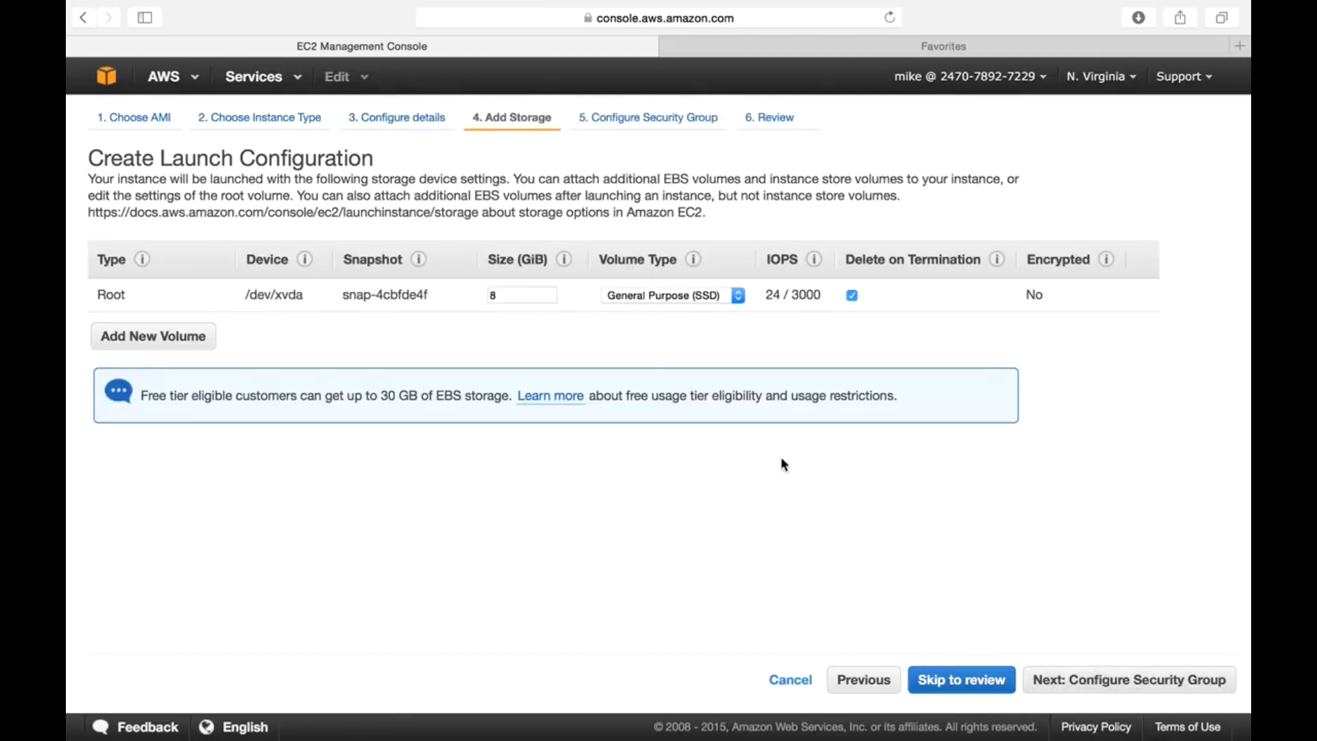
click(1118, 682)
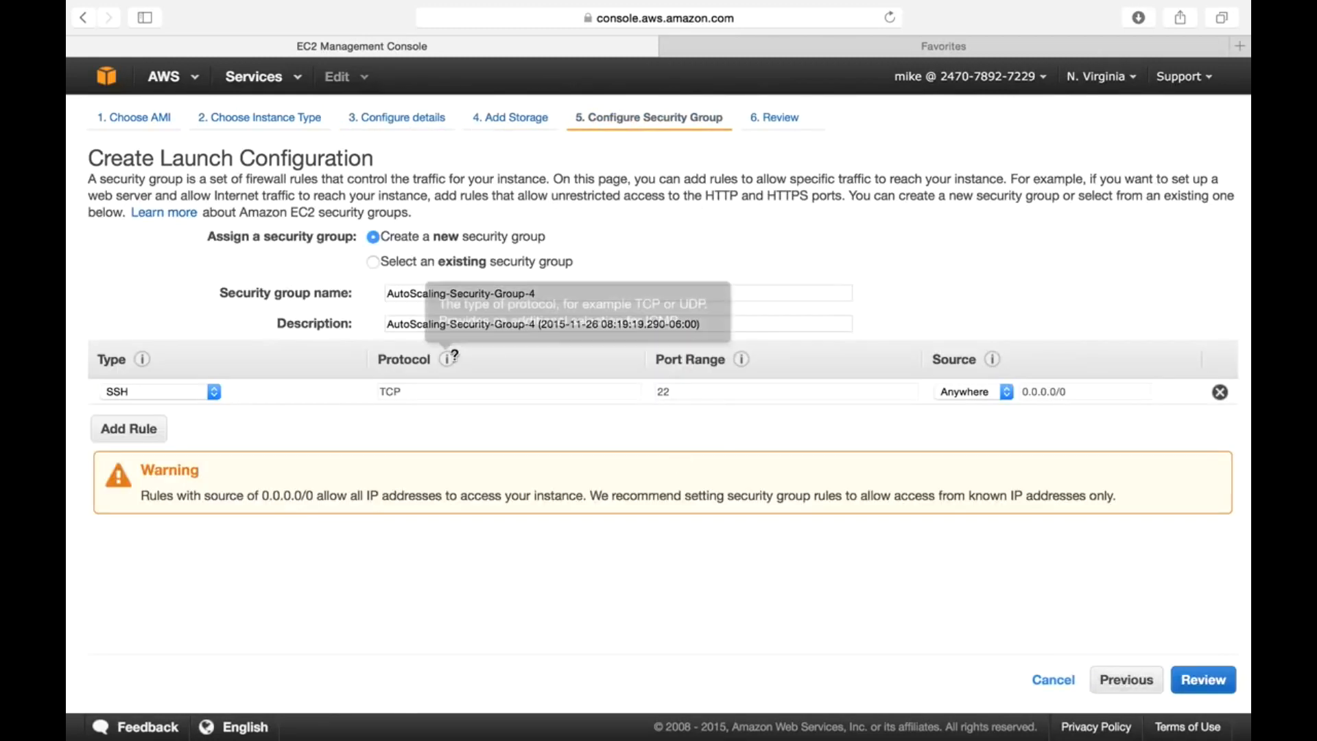
- Use the existing demo-security-group for the launch configuration and move to review
click(469, 262)
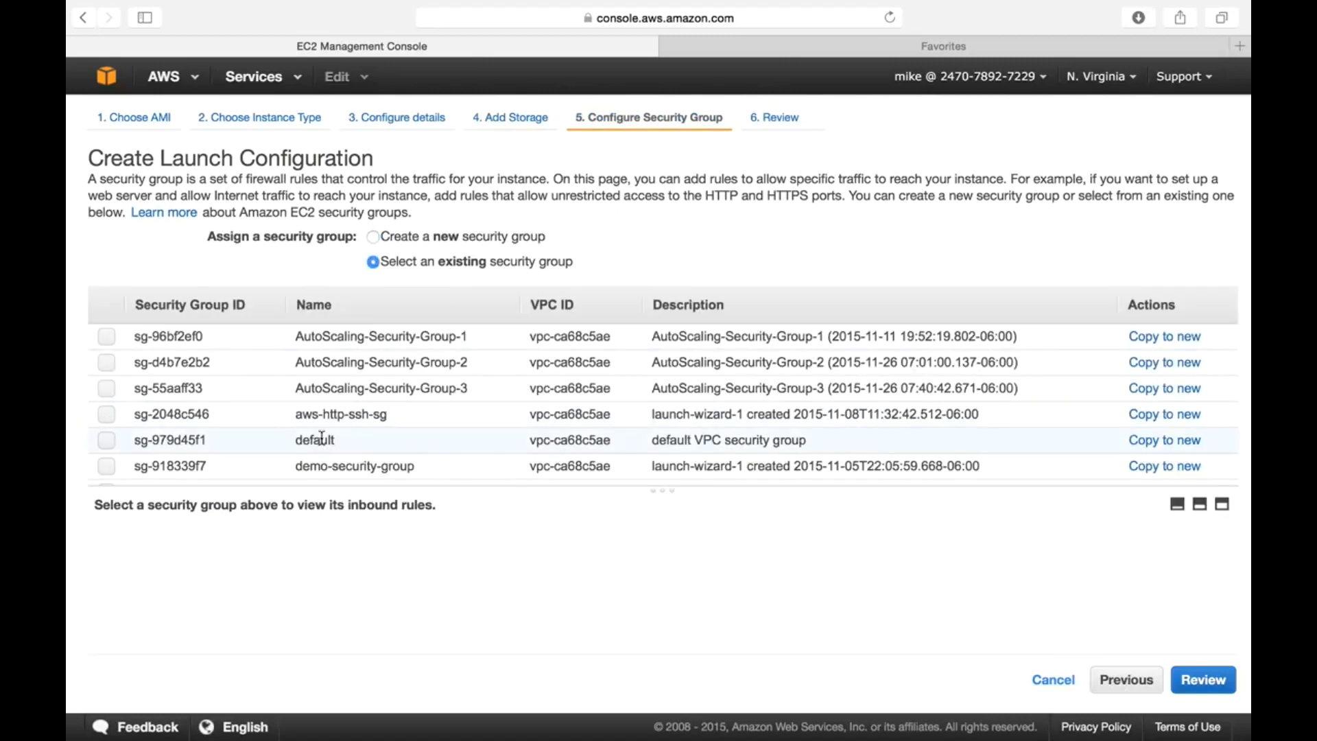
click(330, 467)
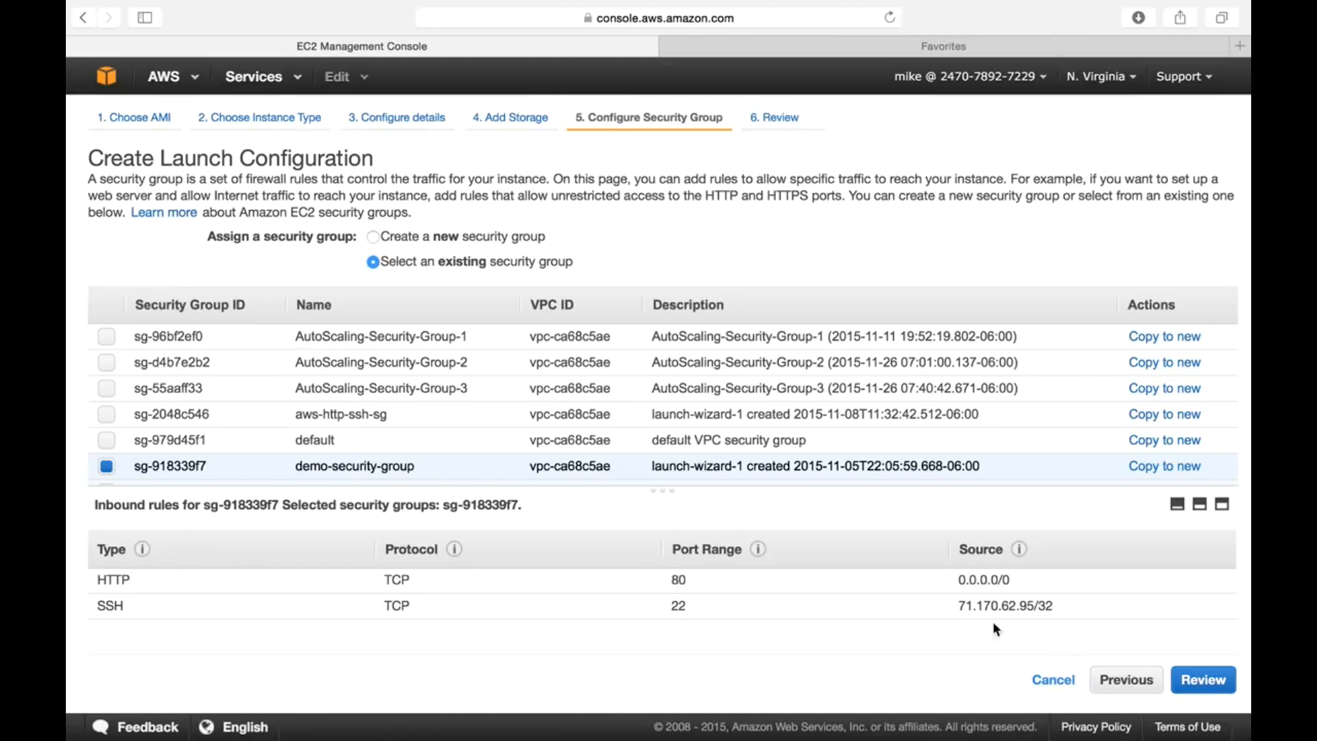
click(1204, 685)
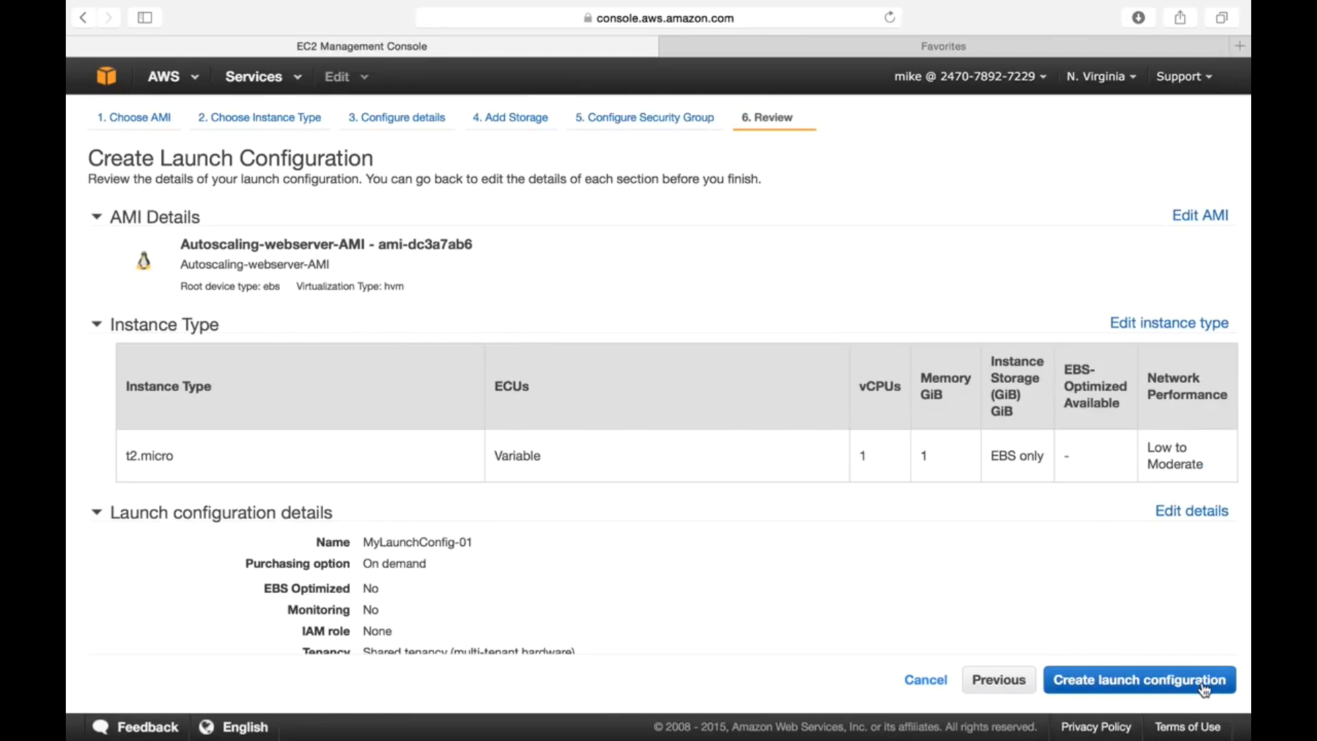
- Create the launch configuration with the awsdemokey key pair, acknowledging the private key file
scroll(756, 610, down, 5)
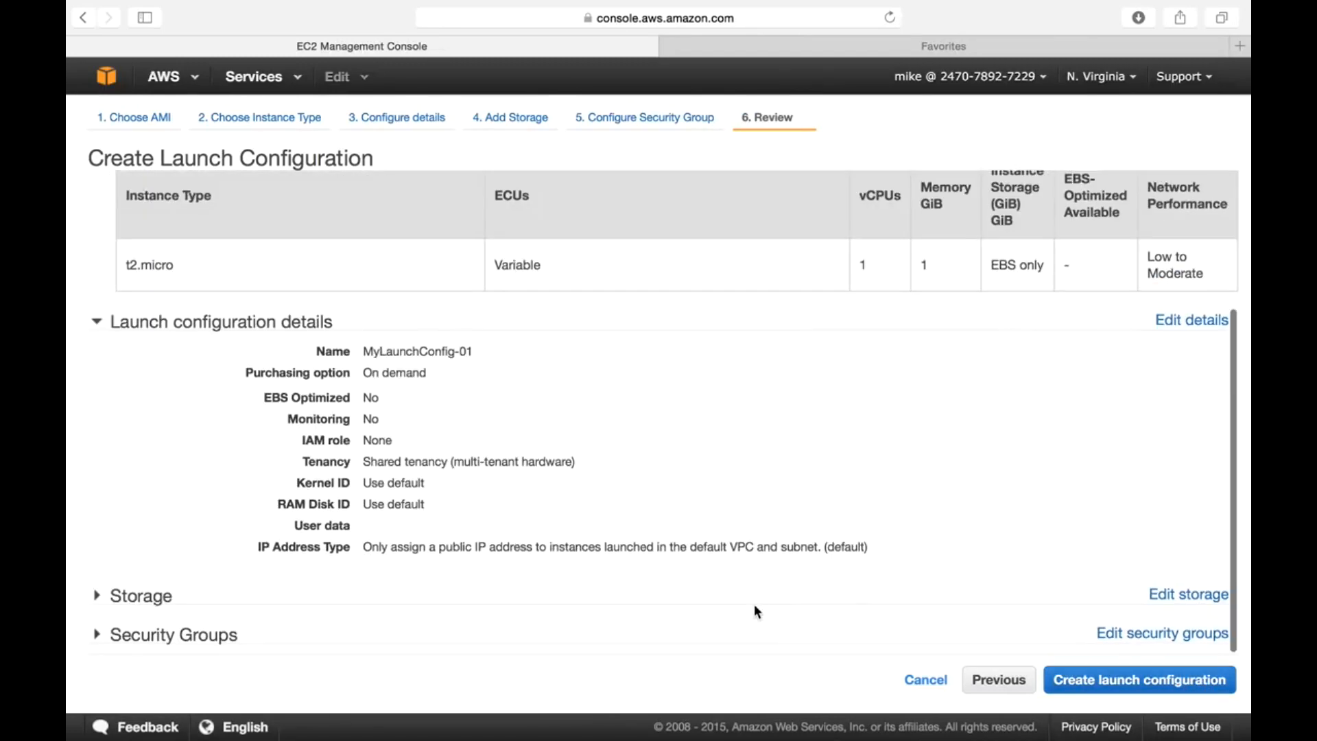
click(1123, 683)
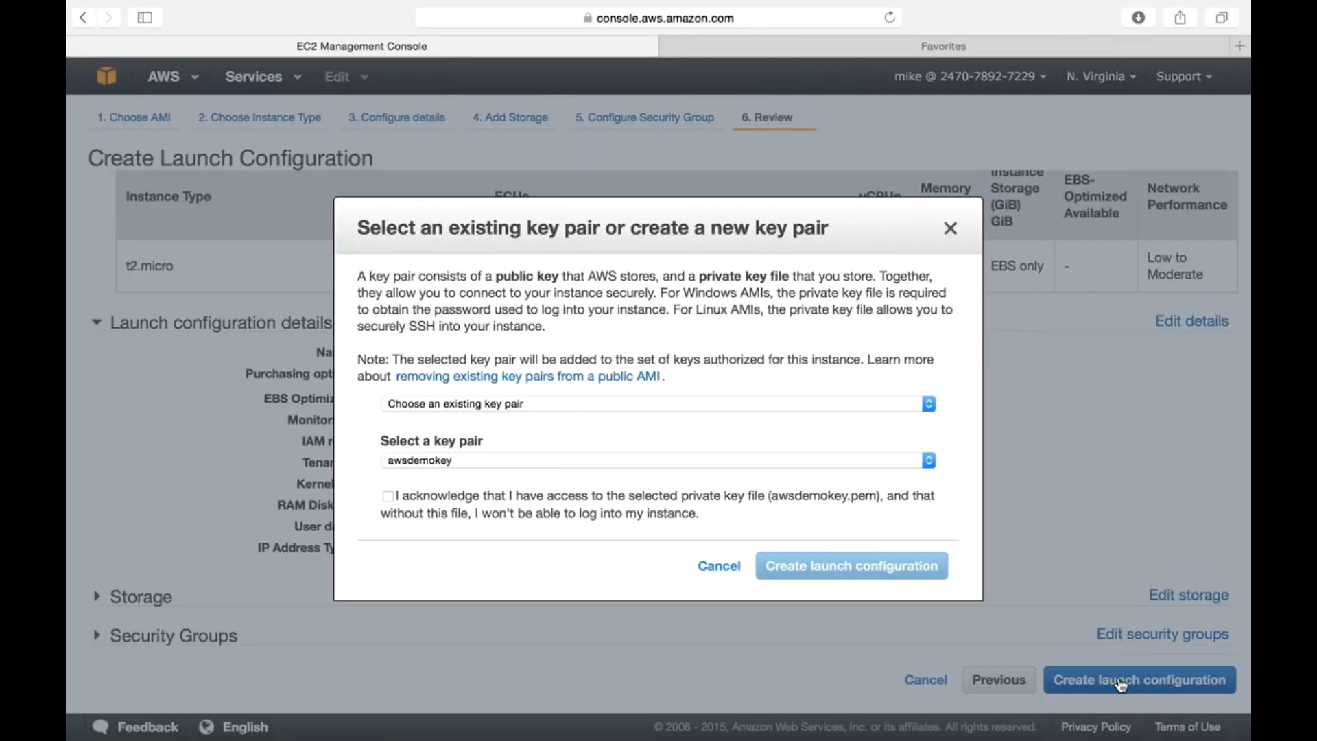
click(491, 500)
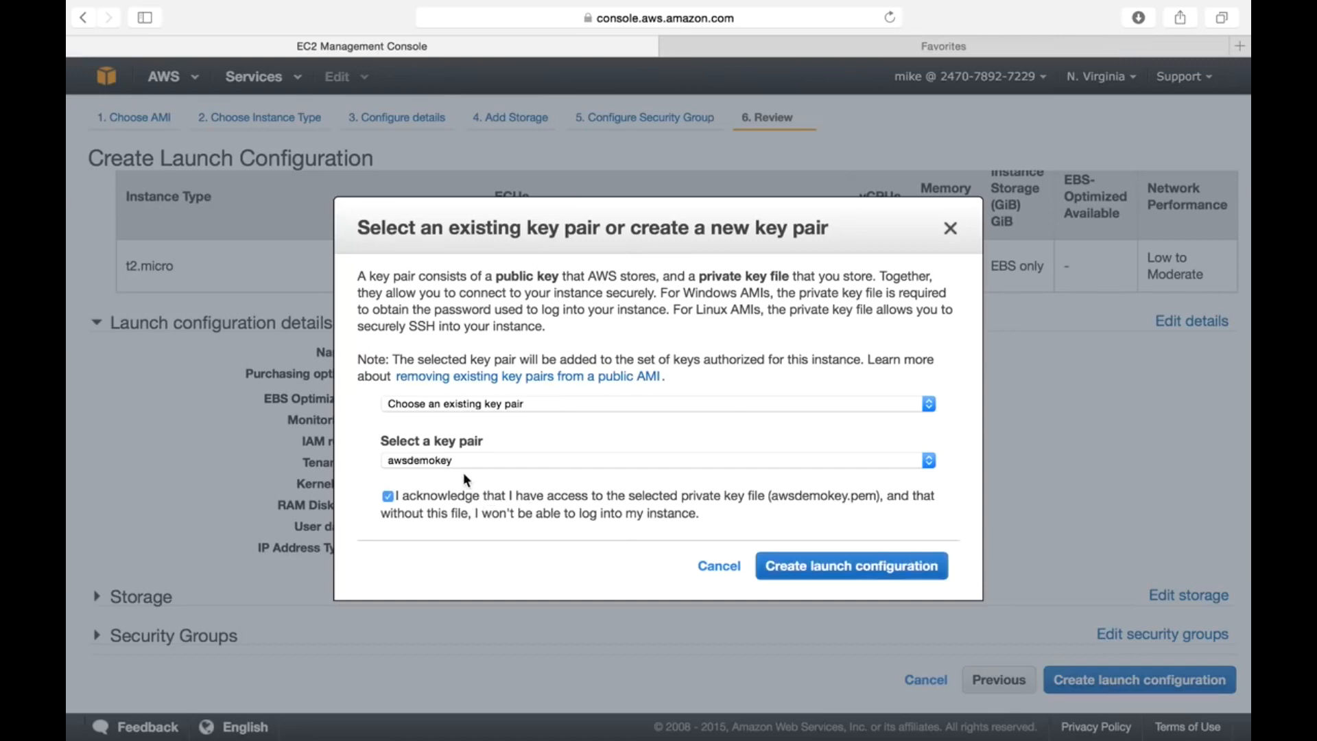
click(857, 566)
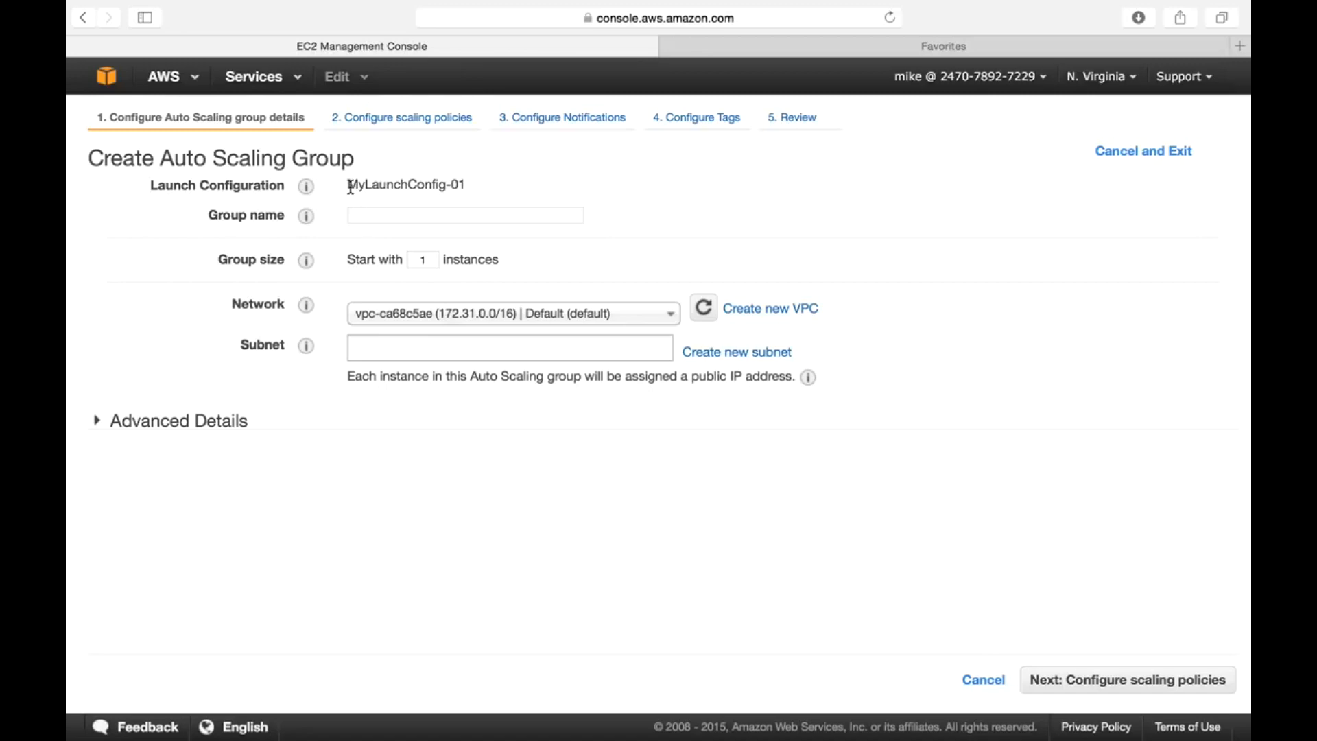
- Name the Auto Scaling group MyAutoScaleGroup-01 and set it to start with 10 instances
drag(348, 184, 468, 185)
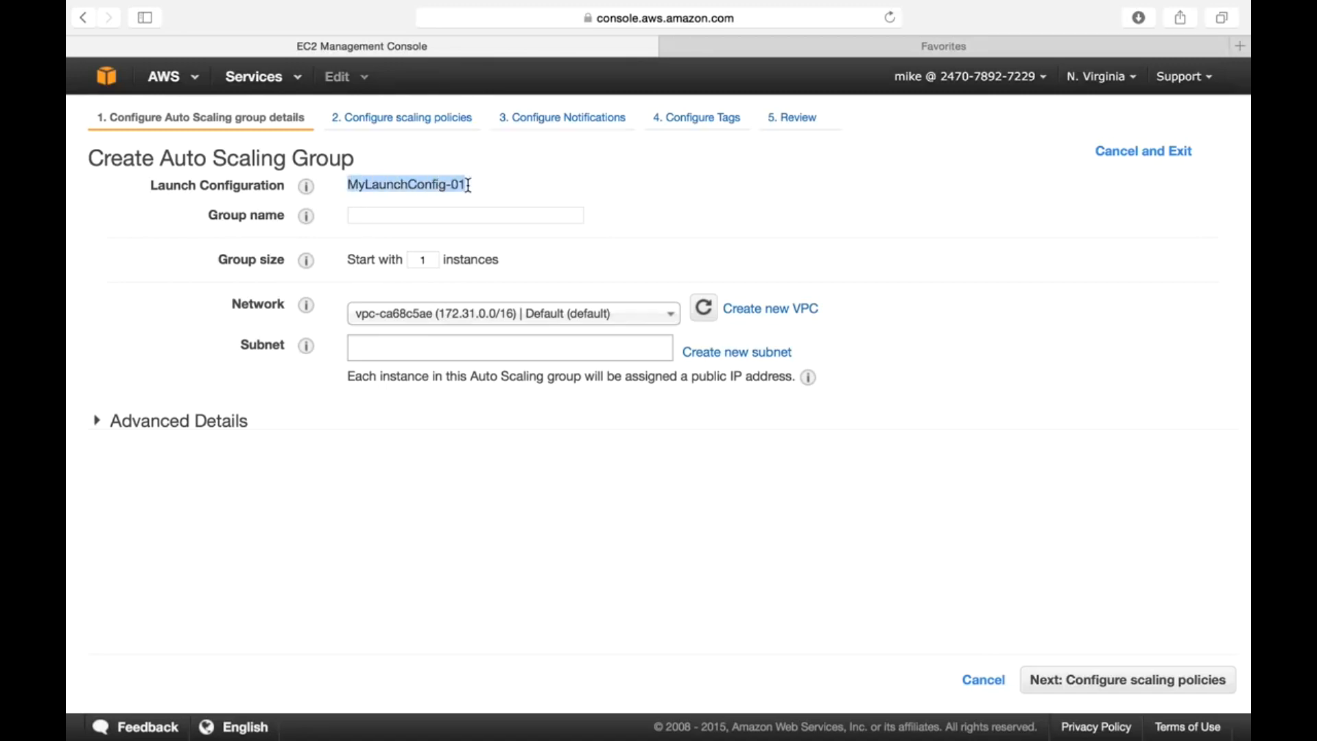
click(414, 216)
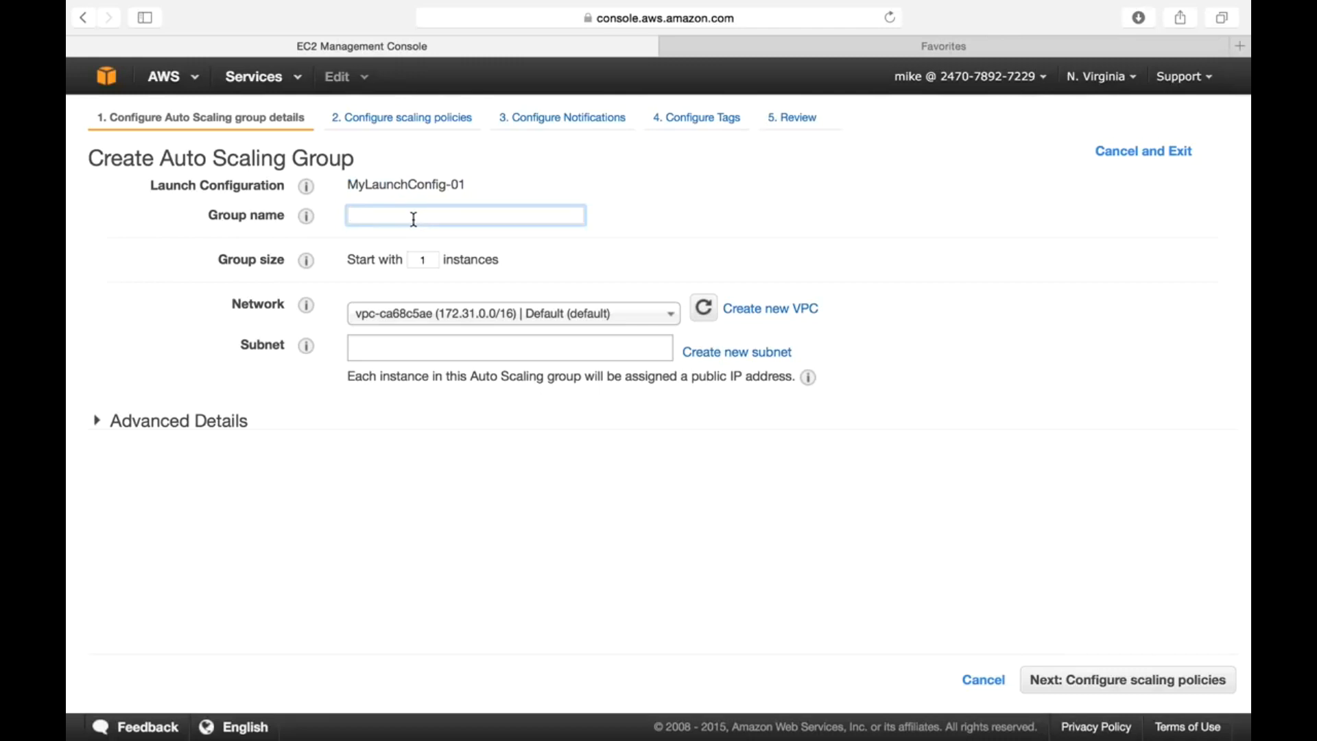
text(MyAutoScaleGroup-01)
click(432, 257)
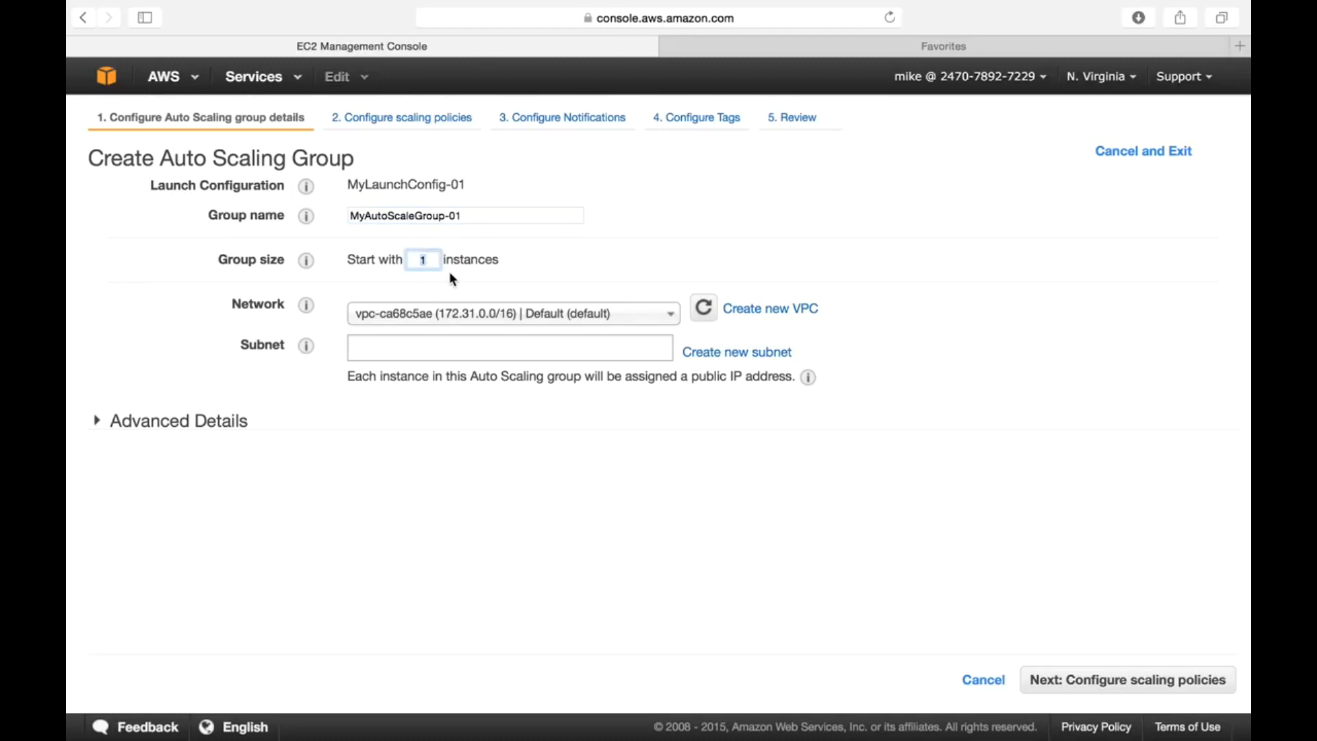
text(0)
- Keep the default VPC as the group's network
click(577, 281)
click(511, 322)
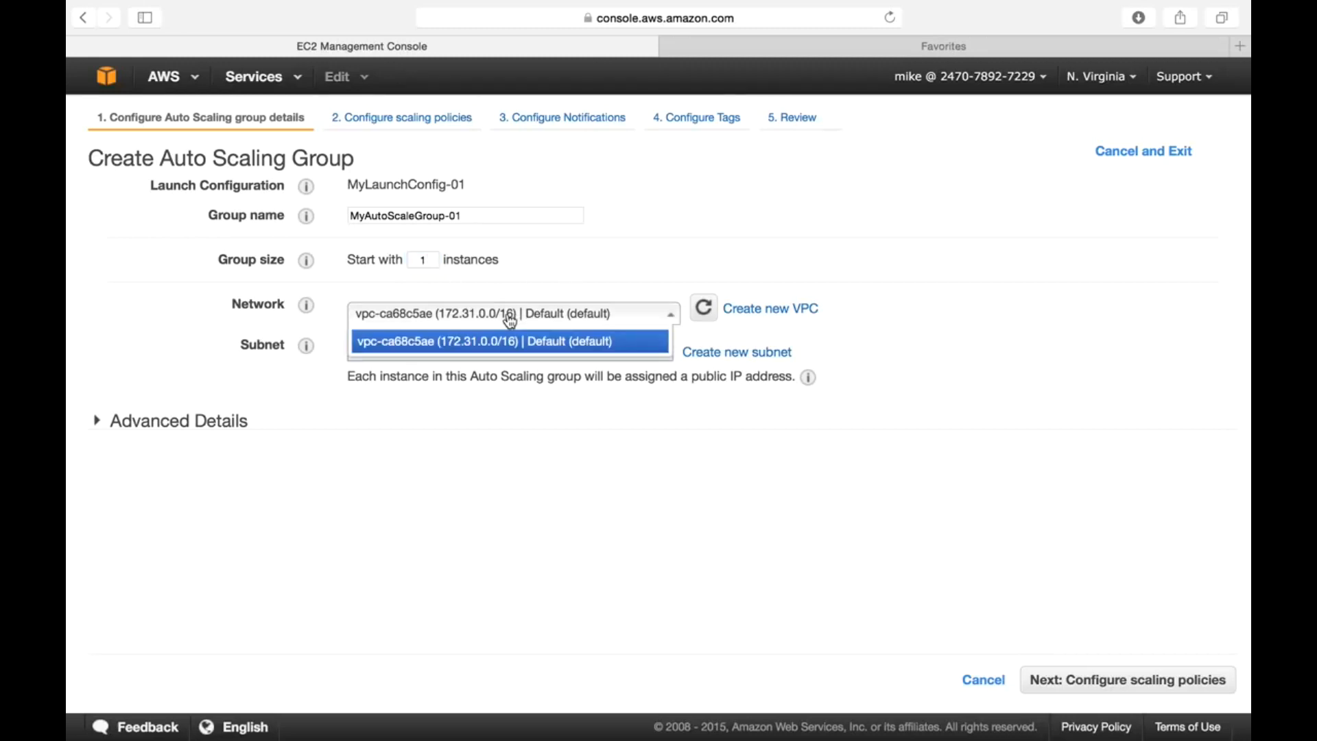
click(511, 323)
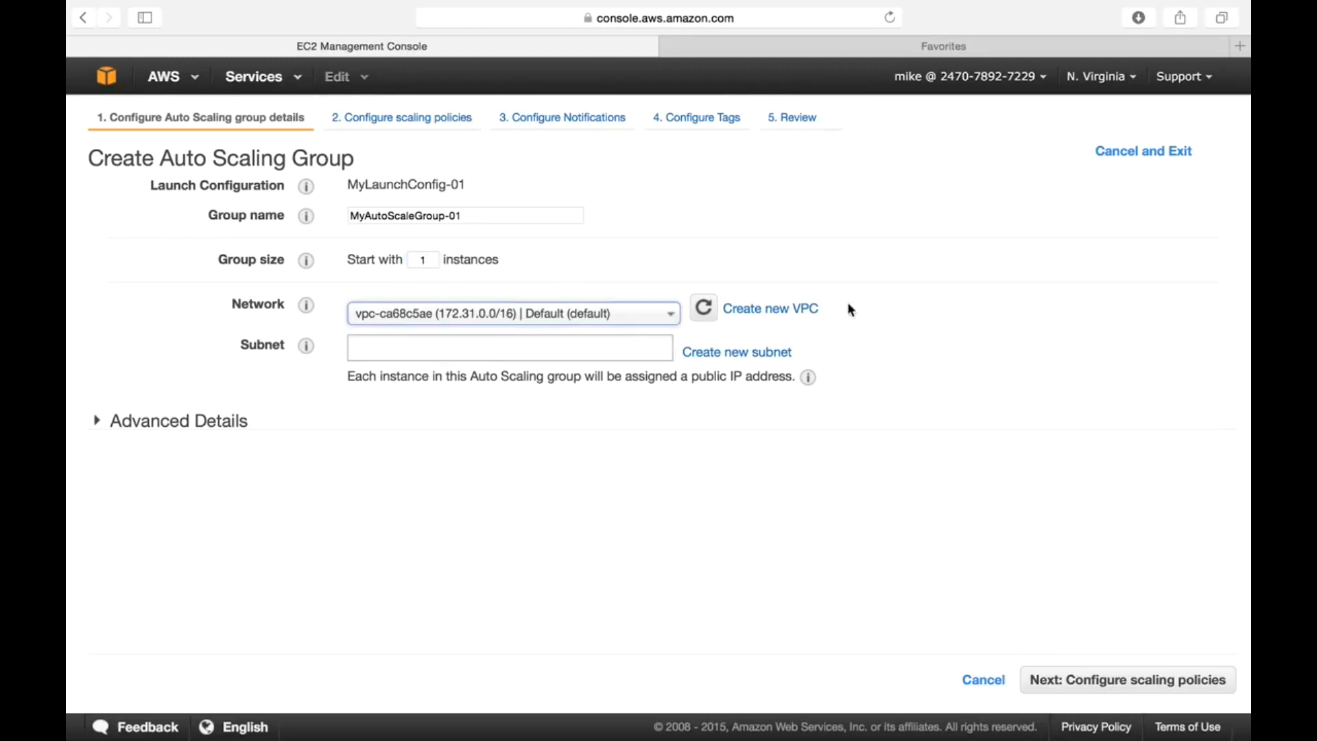
click(576, 313)
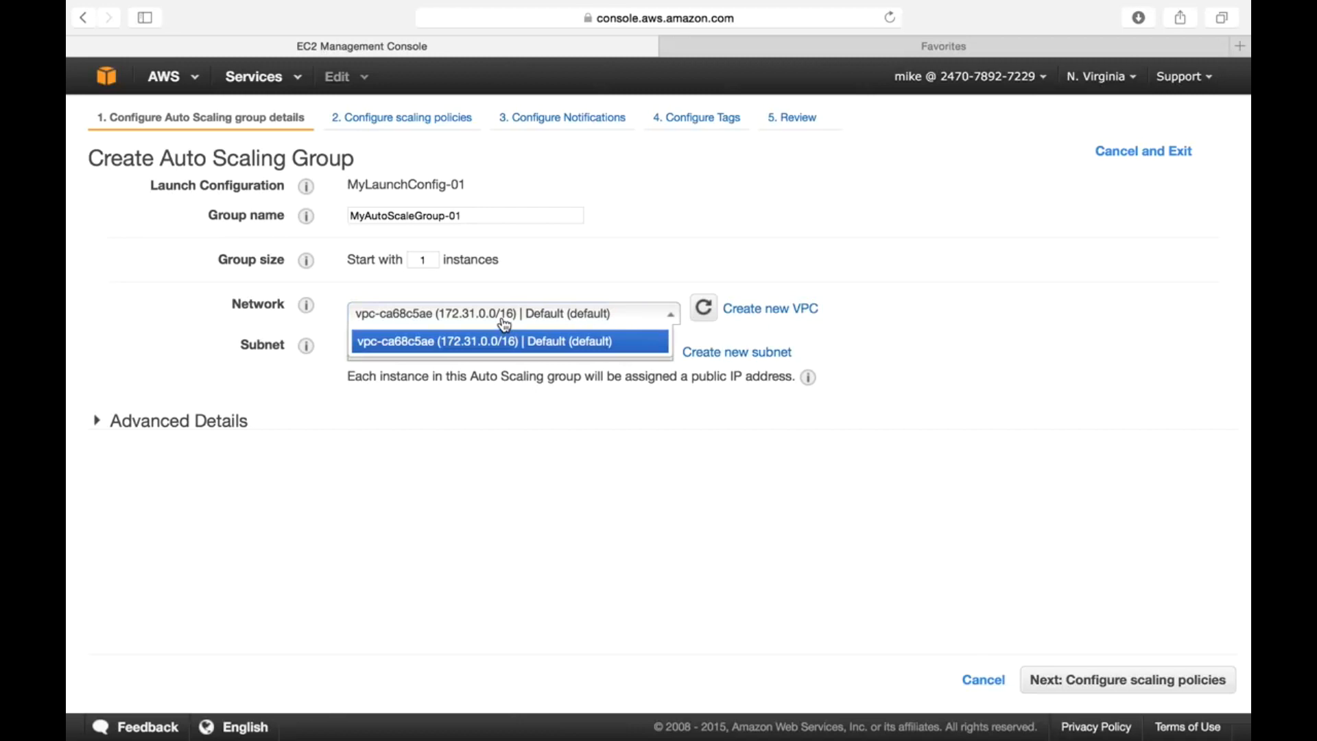
click(607, 286)
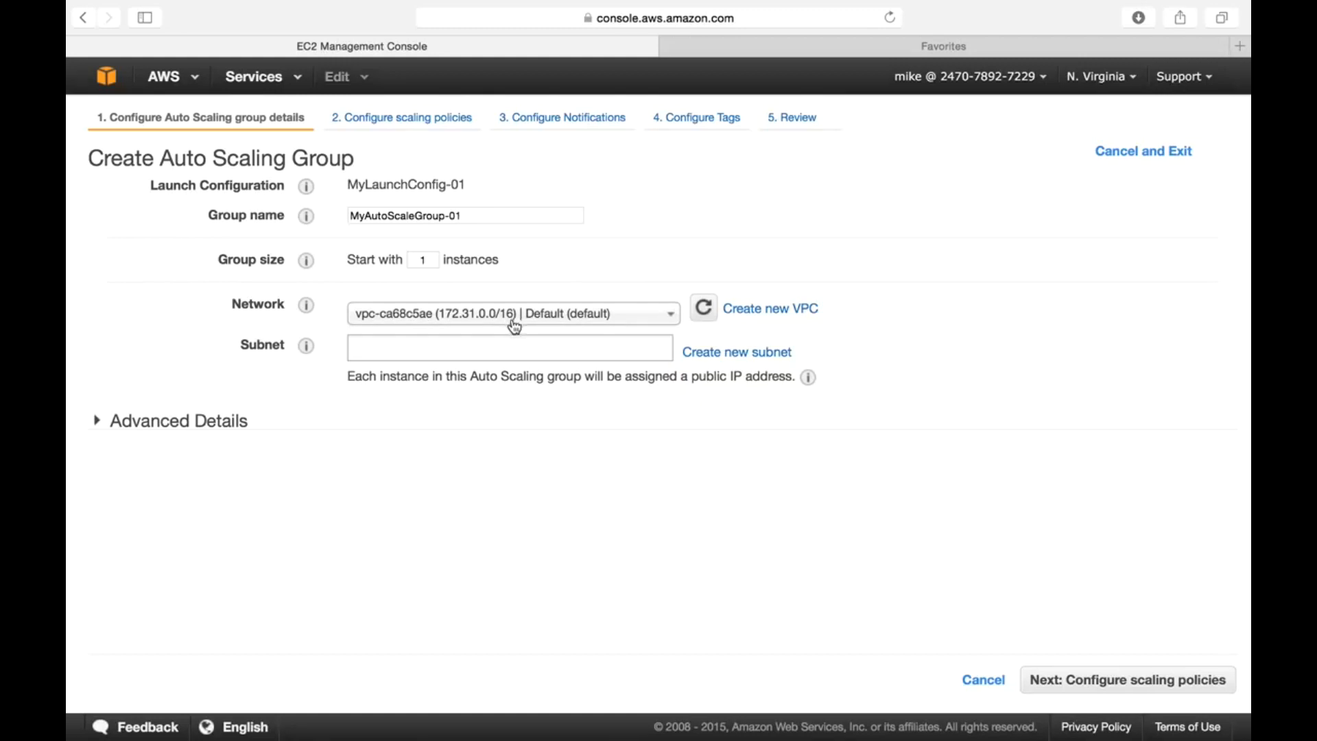
- Assign the us-east-1d, 1c, 1b and 1e subnets, then advance to scaling policies
click(484, 351)
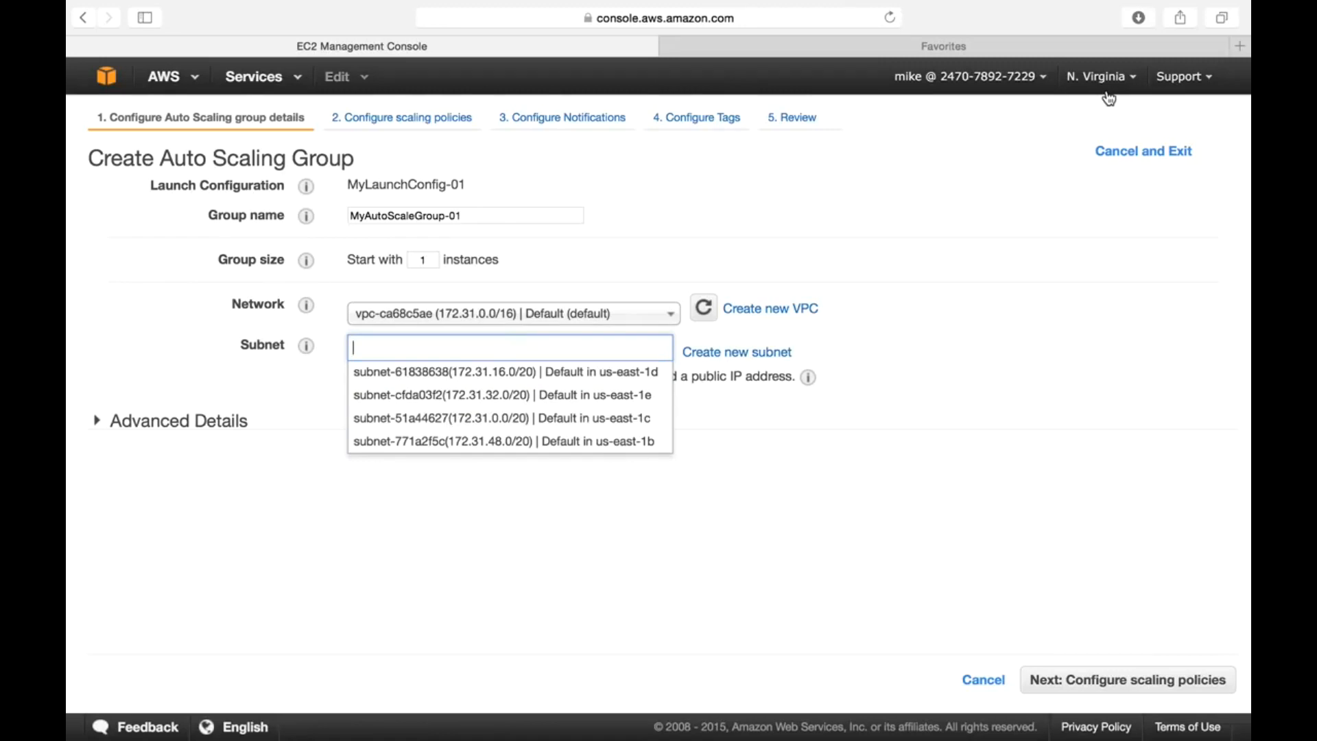
click(557, 372)
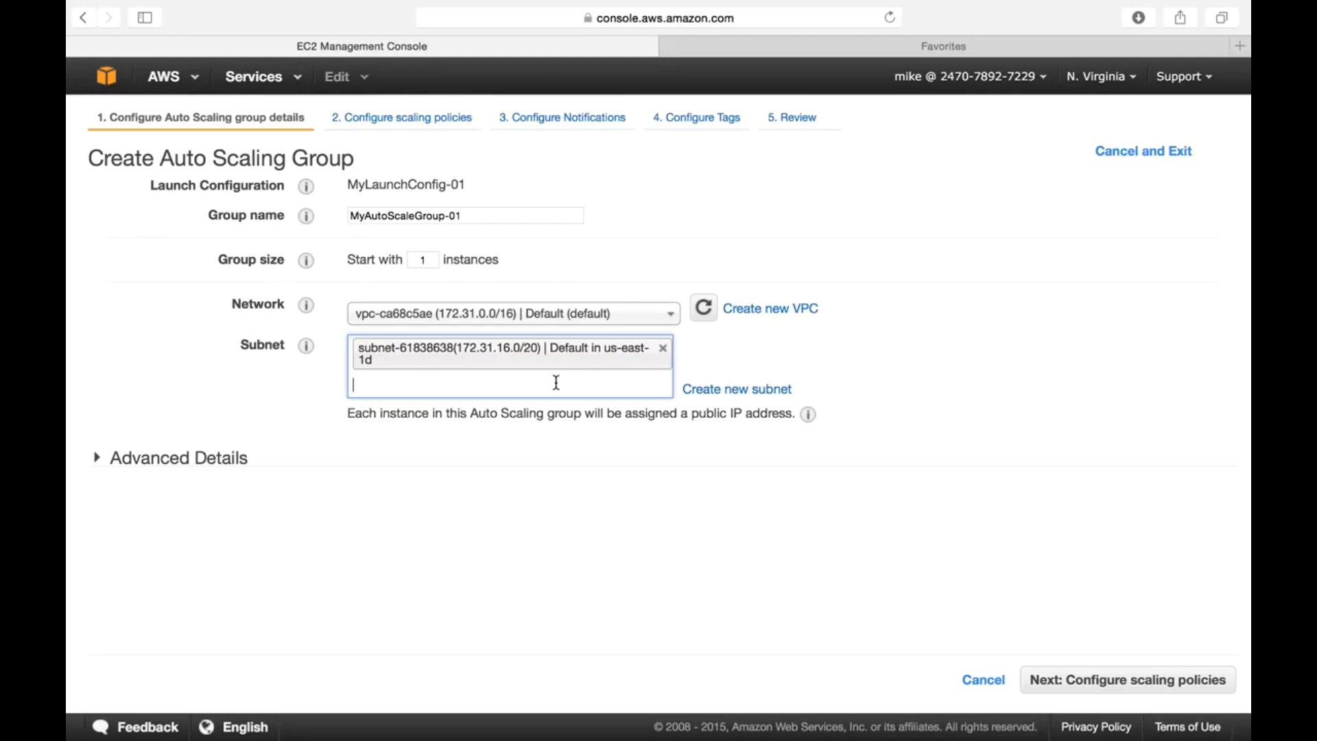
click(556, 382)
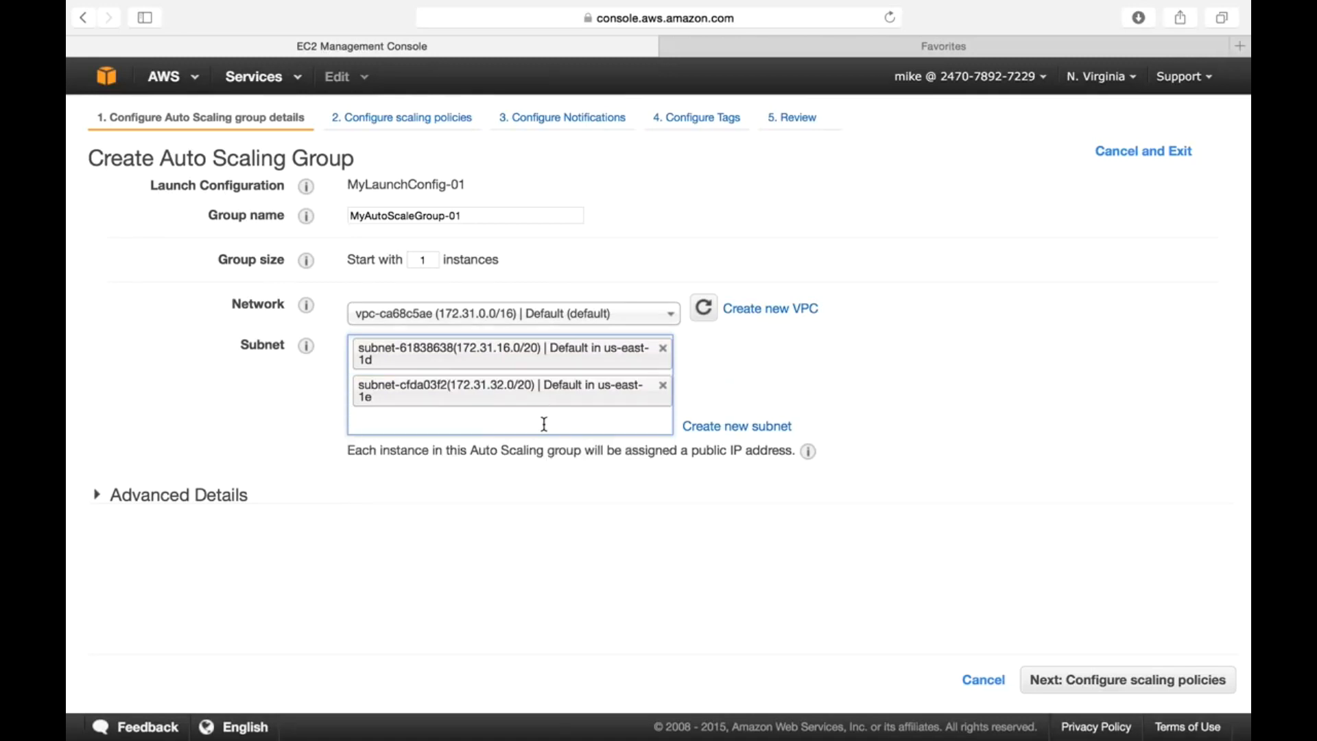
click(544, 426)
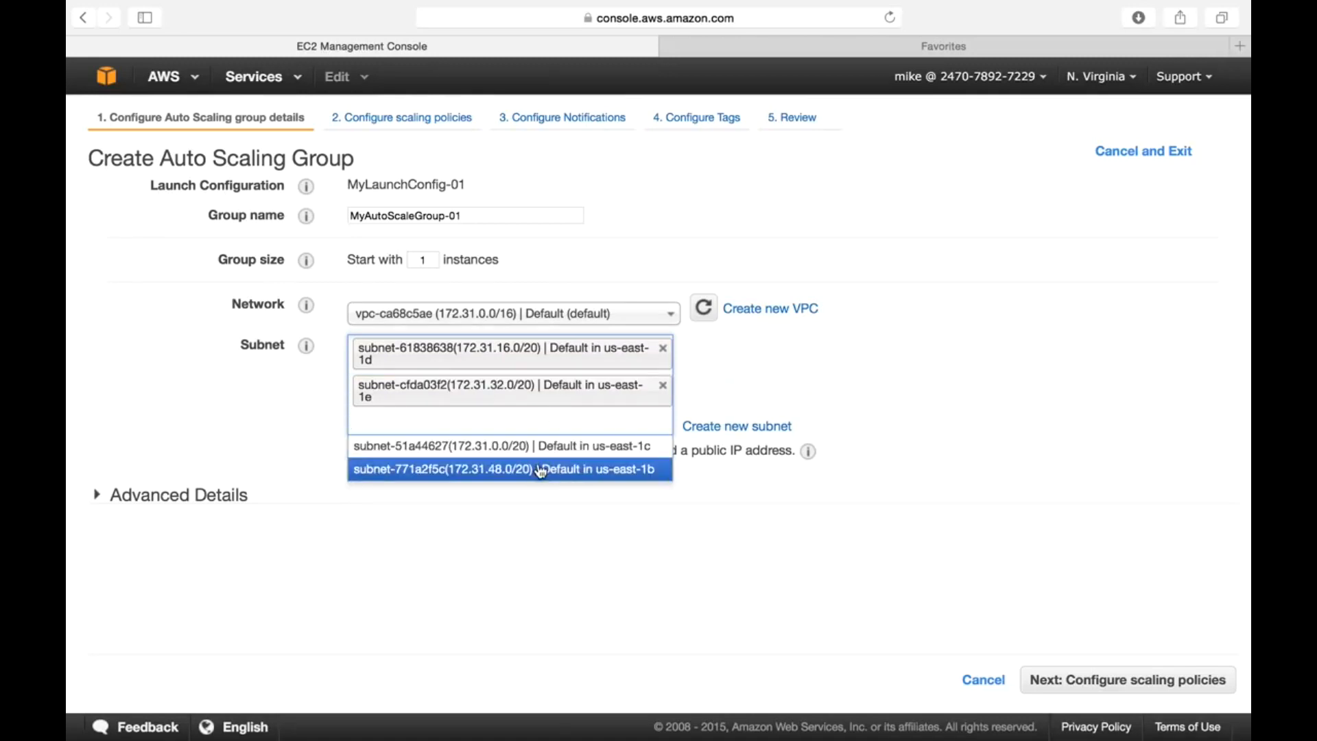
click(549, 449)
click(553, 458)
click(554, 488)
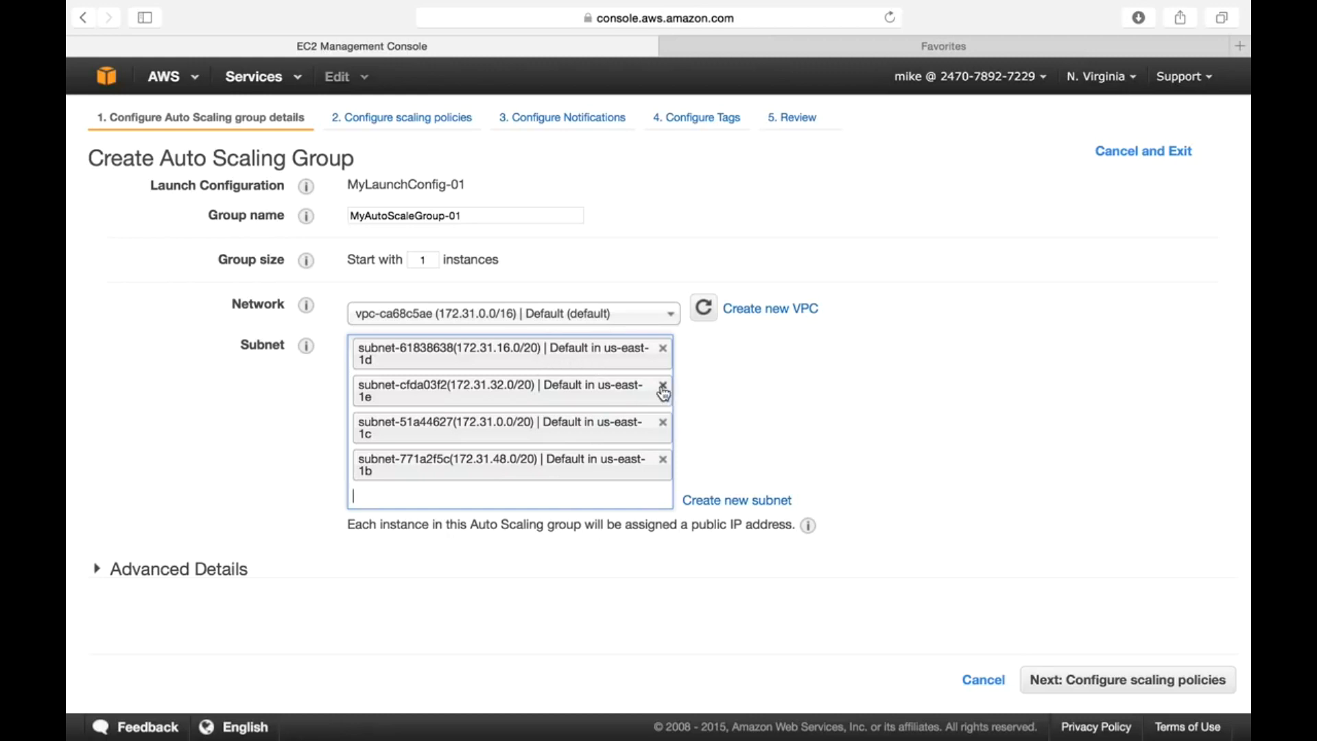
click(663, 385)
click(642, 454)
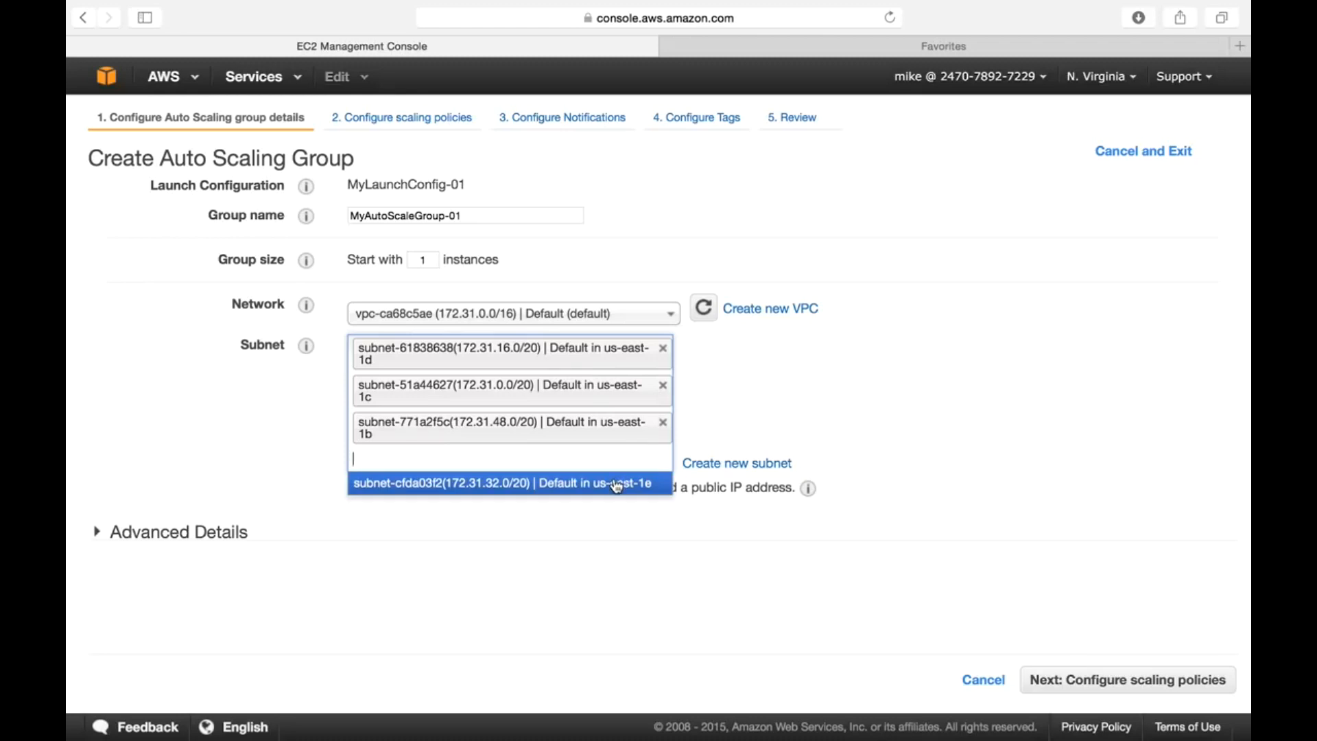
click(613, 482)
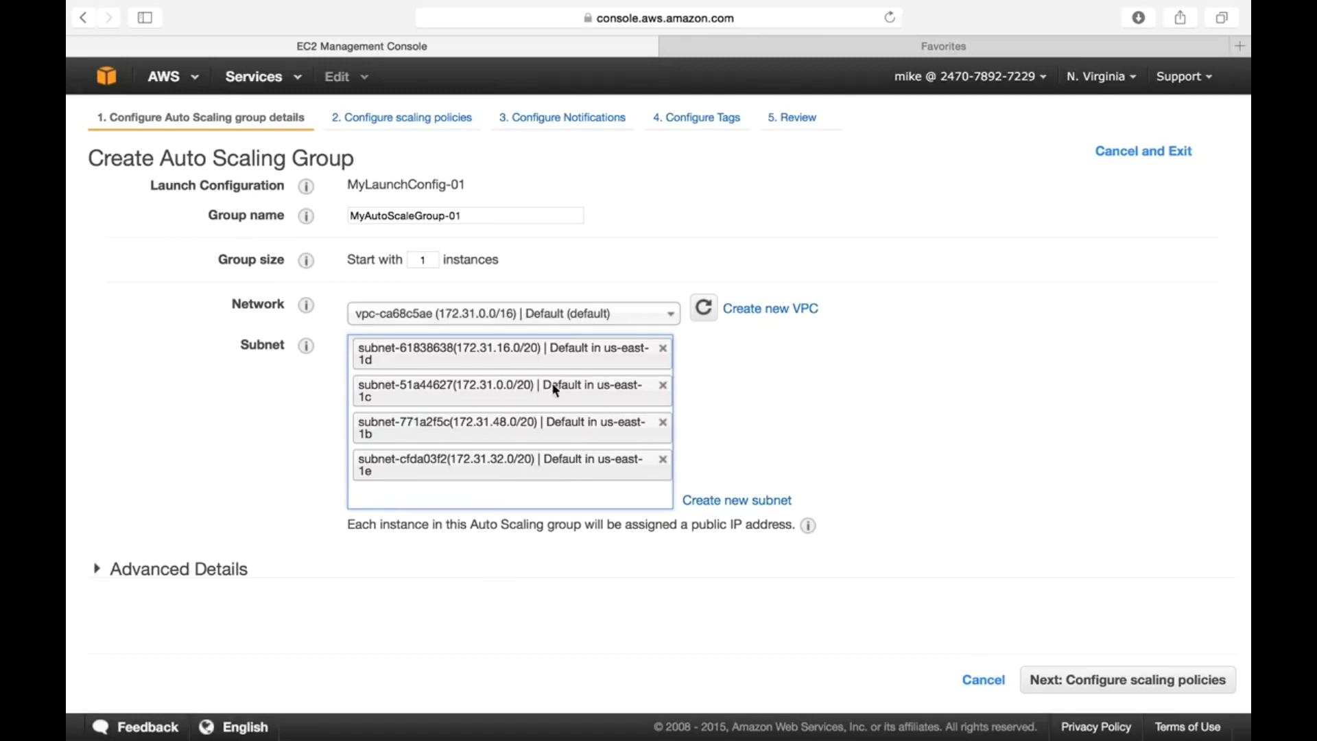
click(1175, 685)
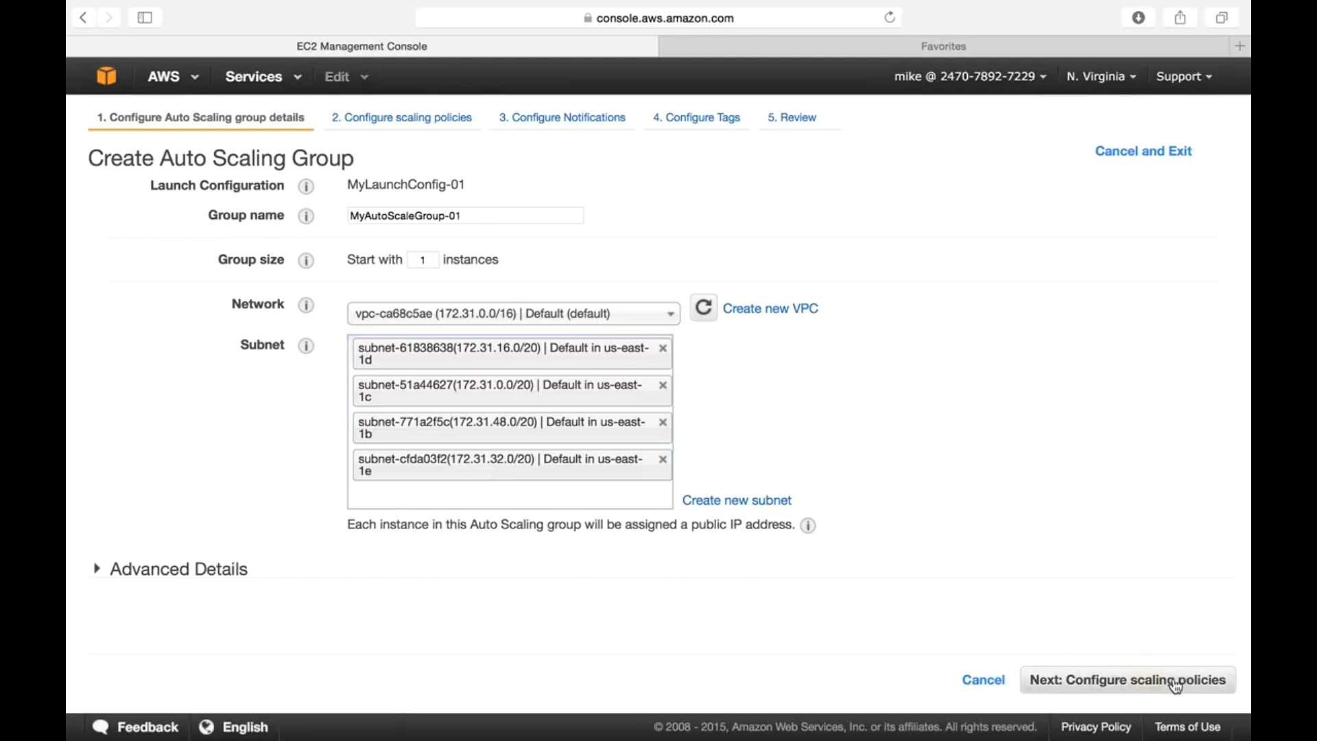
click(1174, 685)
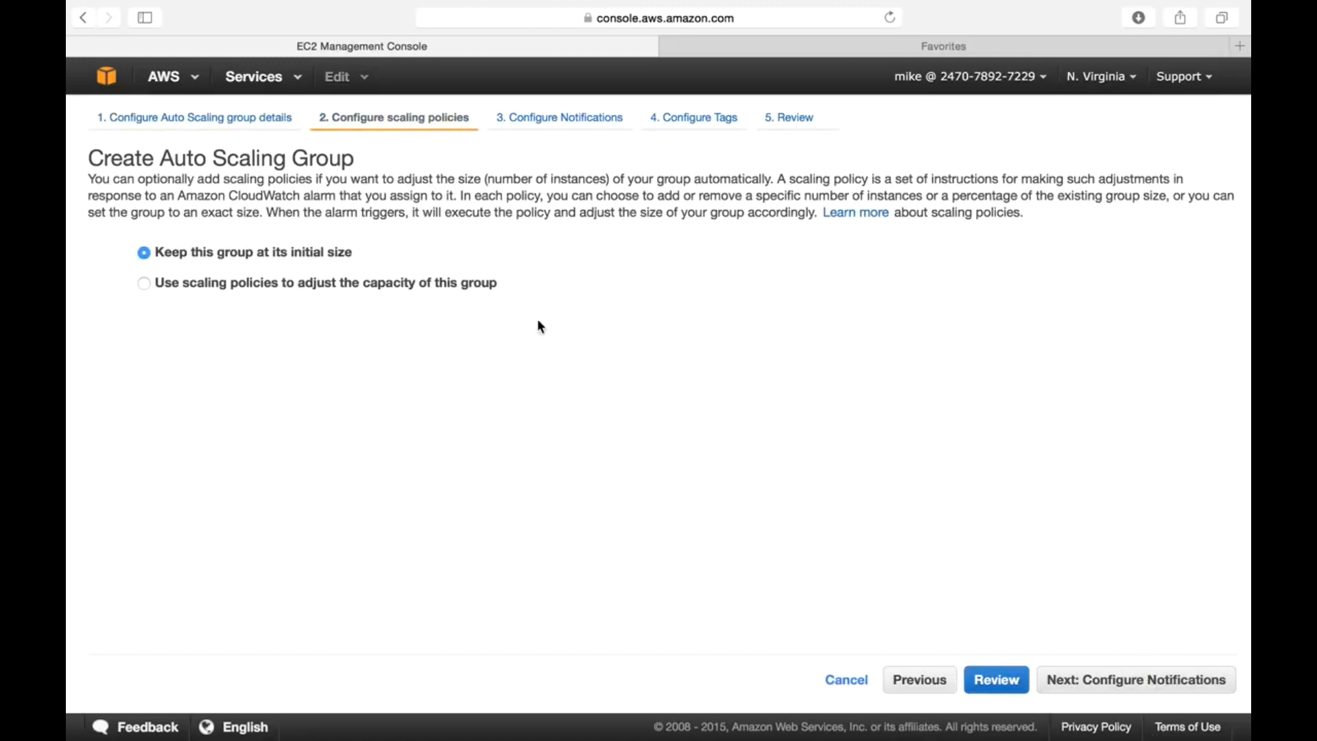
- Use scaling policies with the group sized between 1 and 4 instances
click(485, 294)
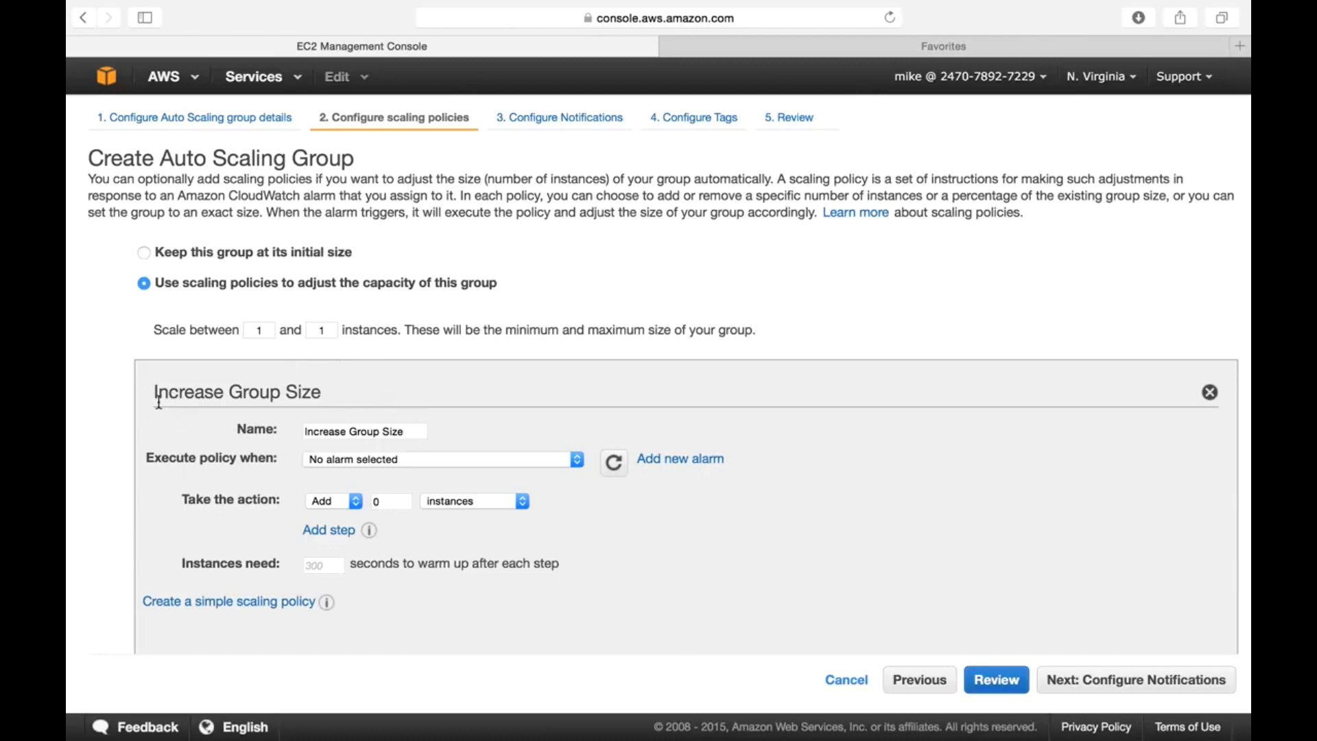
drag(154, 392, 315, 396)
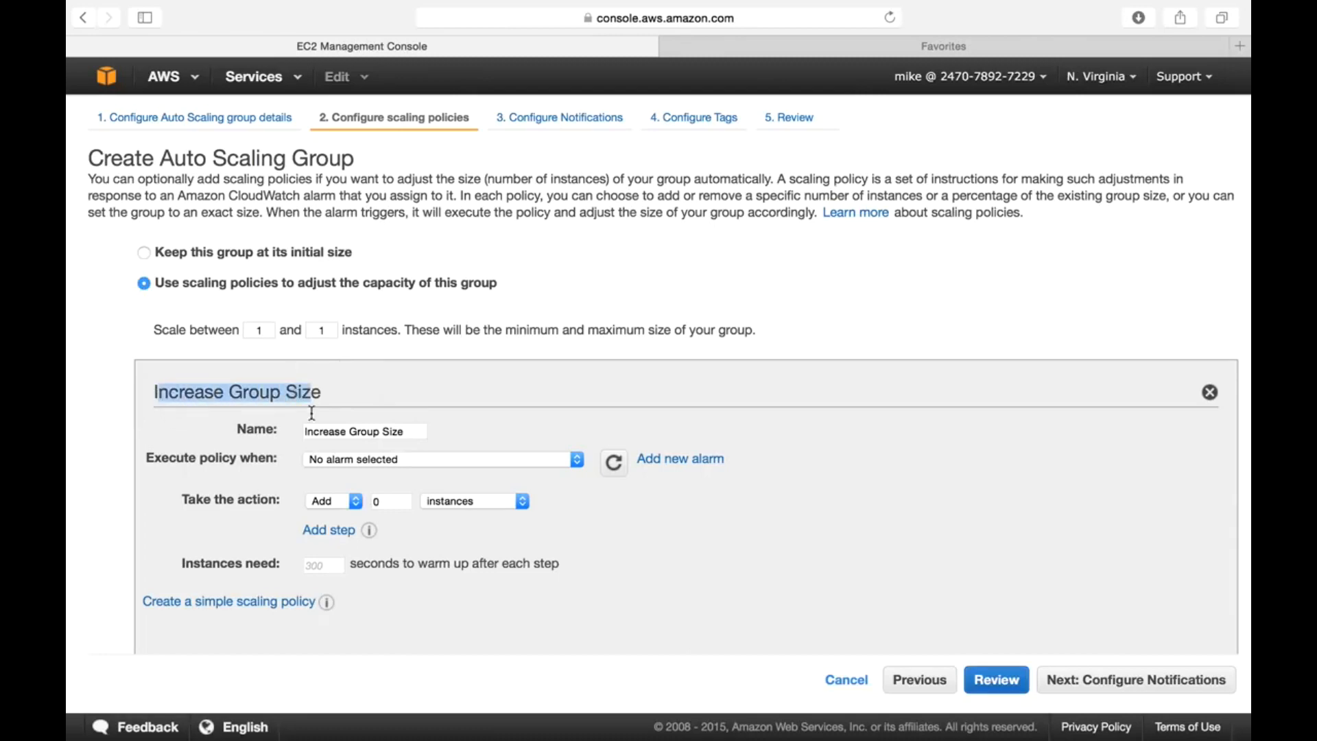
scroll(304, 550, down, 4)
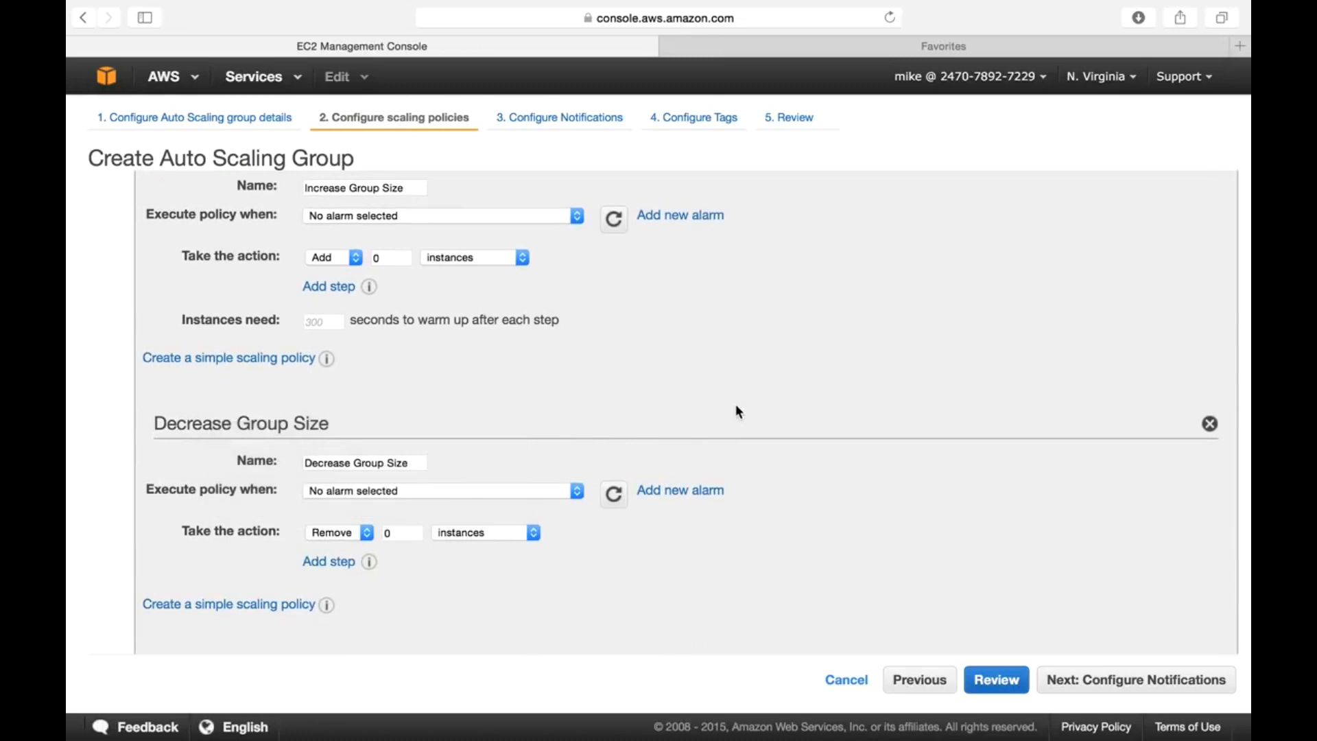
scroll(738, 410, up, 4)
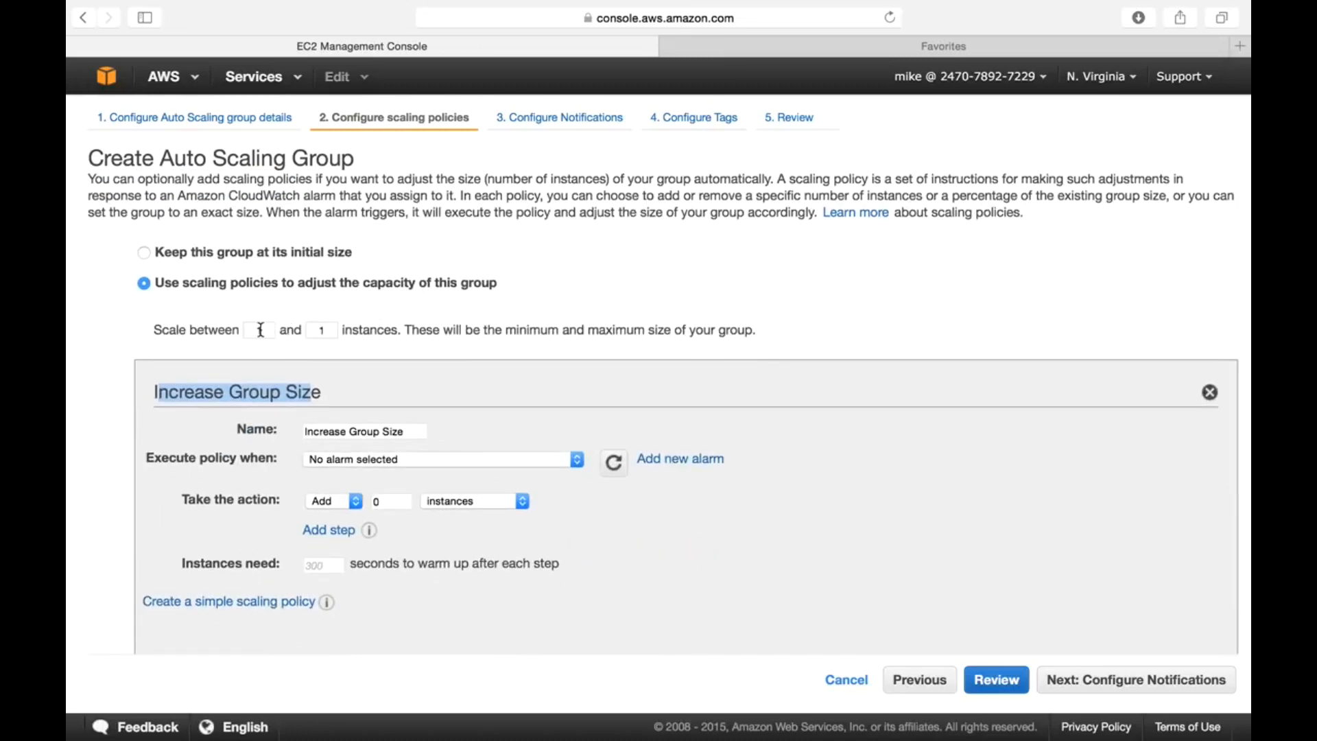
click(327, 327)
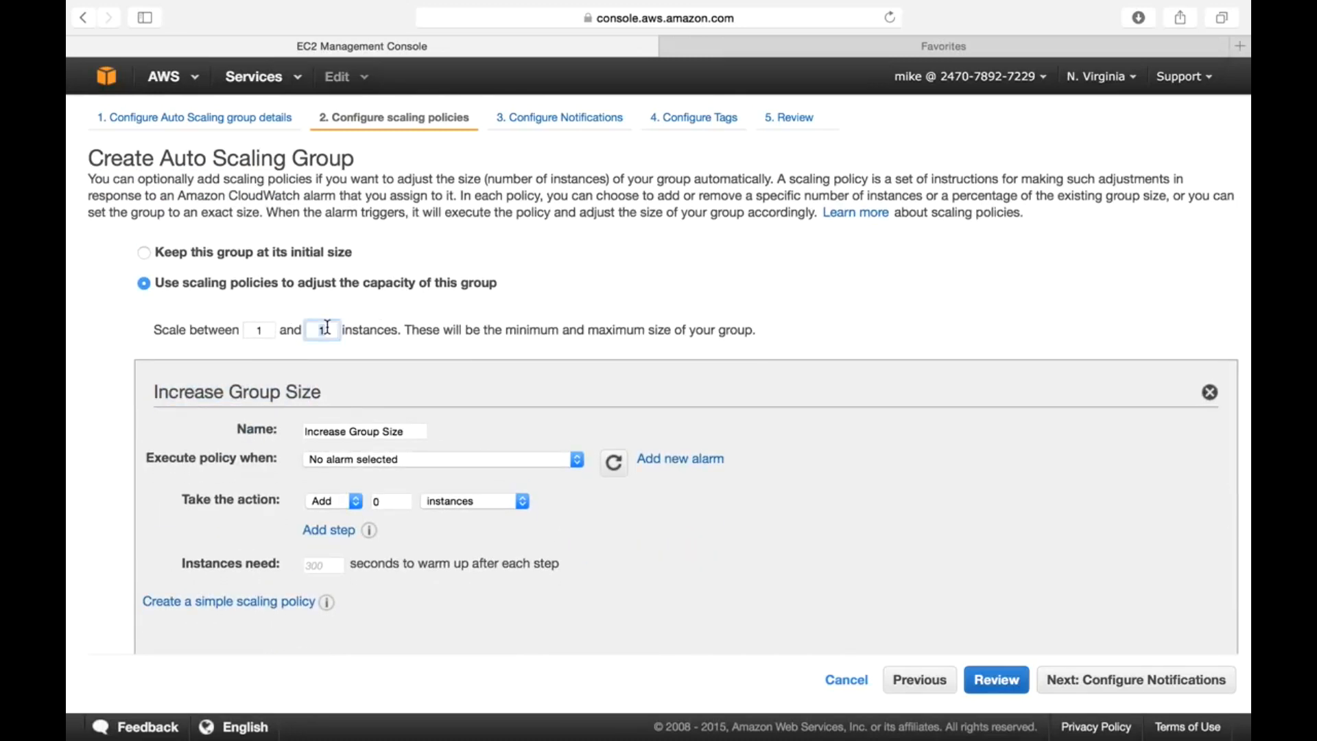
key(BackSpace)
text(4)
click(651, 290)
- Set the Increase Group Size policy to add 1 instance
click(394, 499)
text(1)
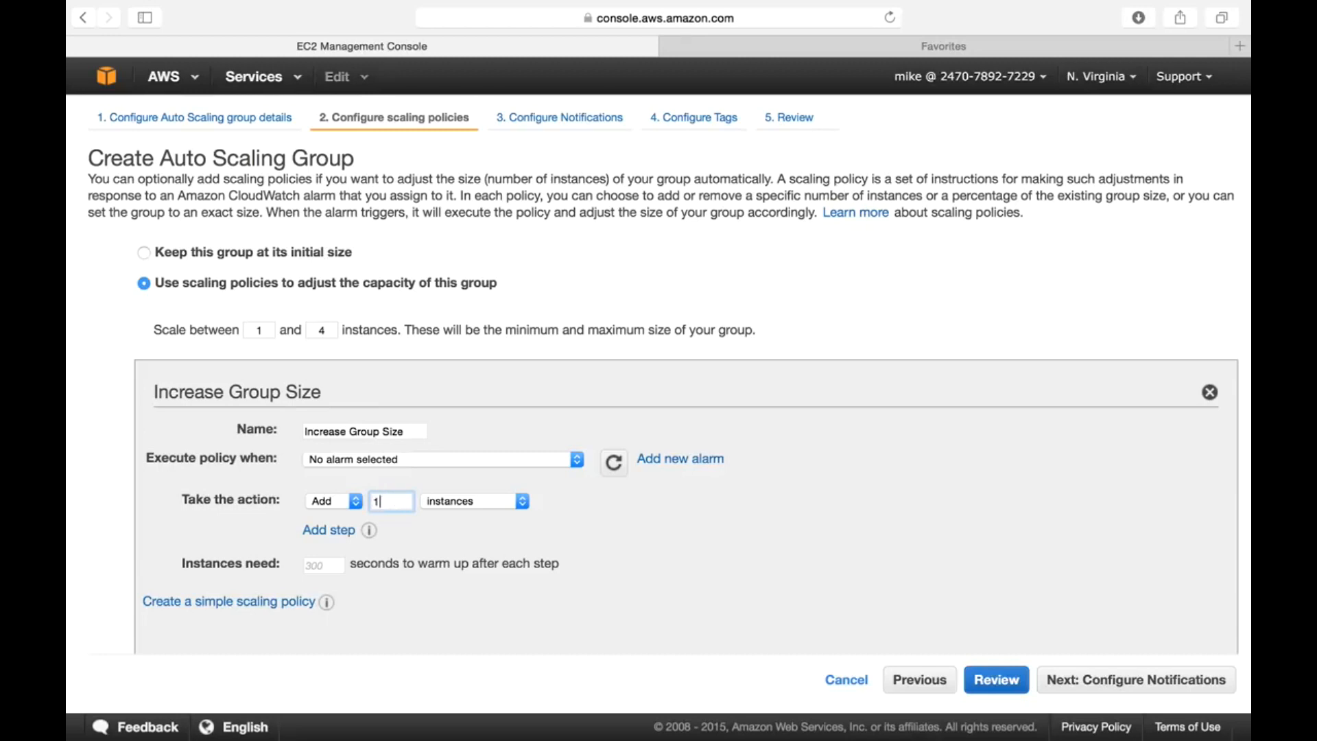
key(BackSpace)
text(2)
key(BackSpace)
text(1)
- Begin a new Increase Group Size alarm with a CPU threshold of >= 30 percent
click(661, 469)
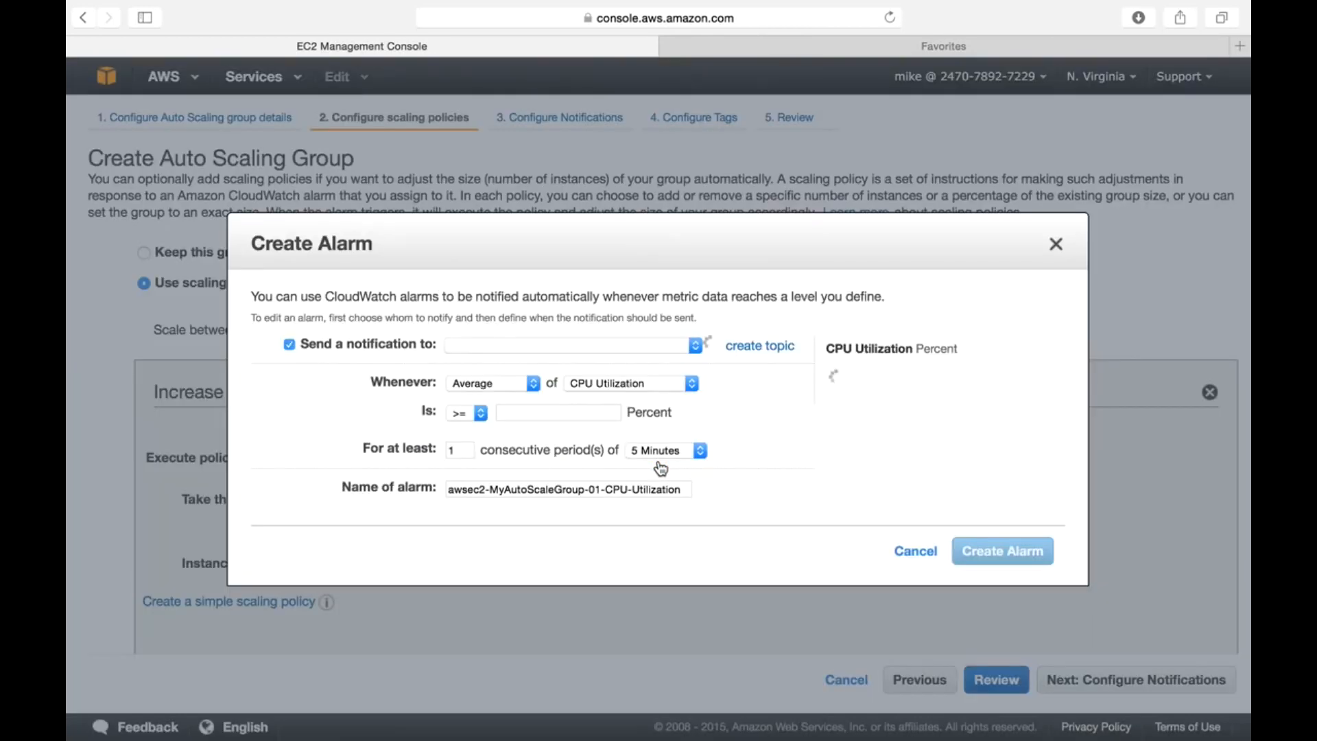
click(1056, 244)
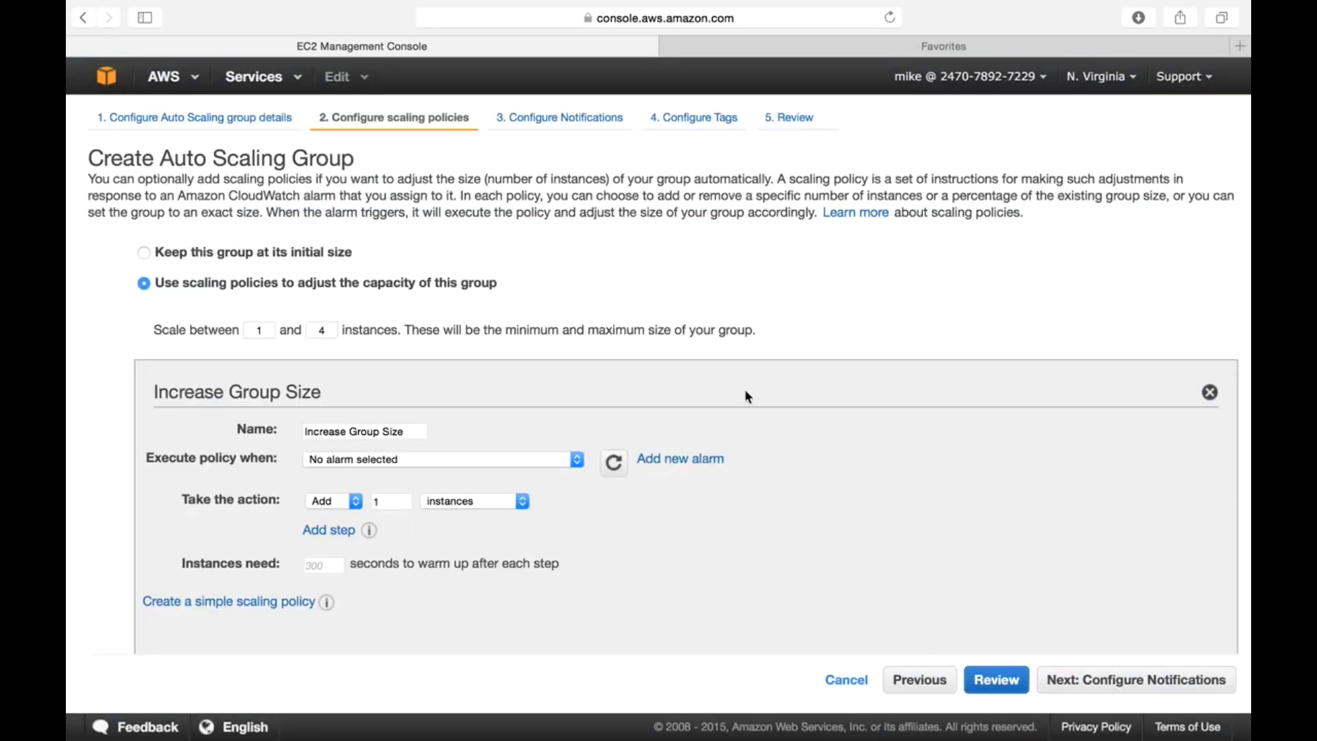
click(679, 465)
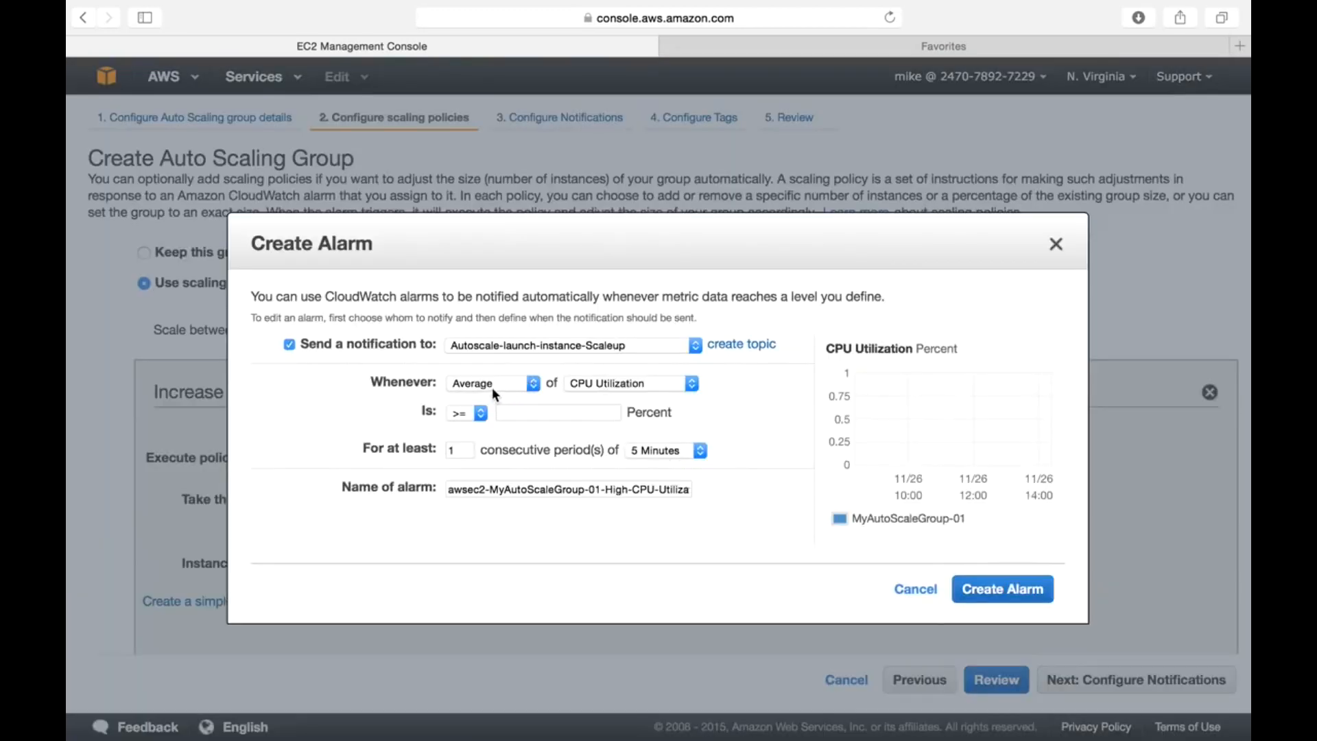
click(517, 418)
text(30)
click(767, 473)
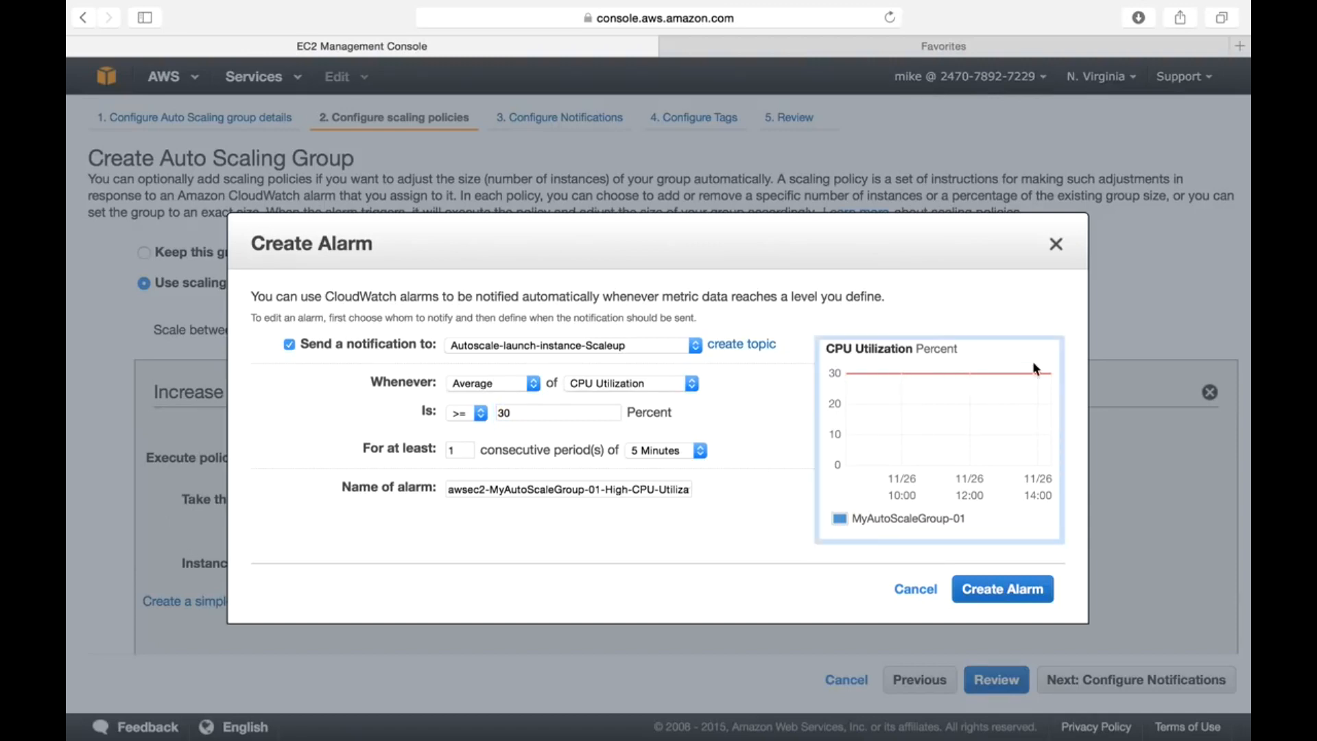
- Evaluate over 1 period of 1 Minute and create the high-CPU alarm
click(458, 452)
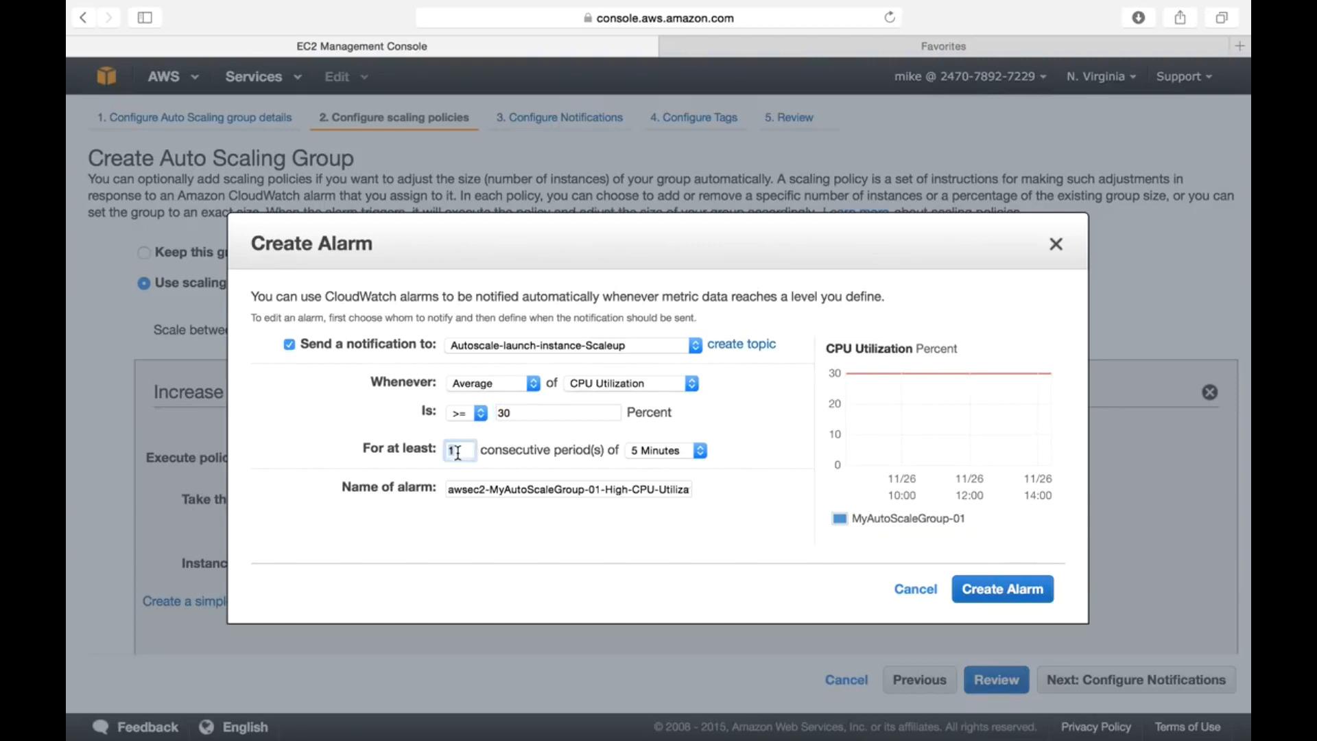
click(509, 566)
click(657, 452)
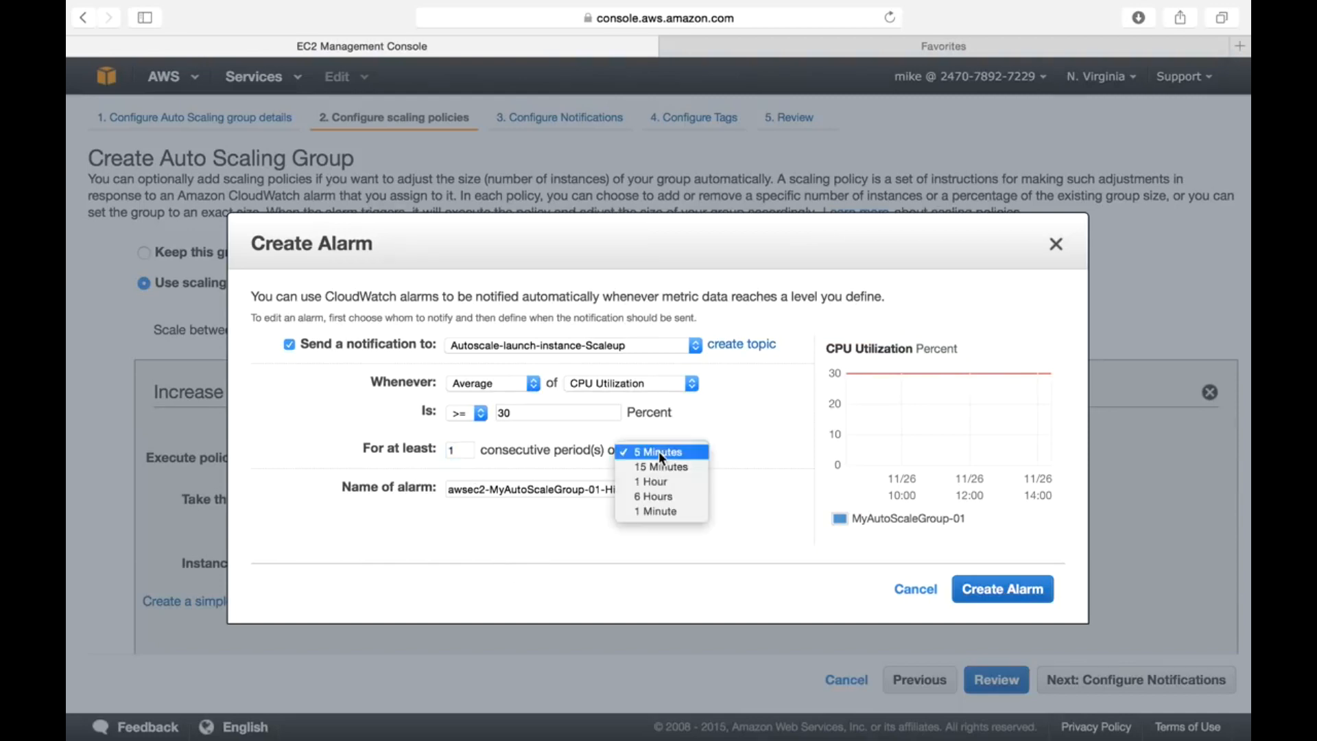
click(659, 512)
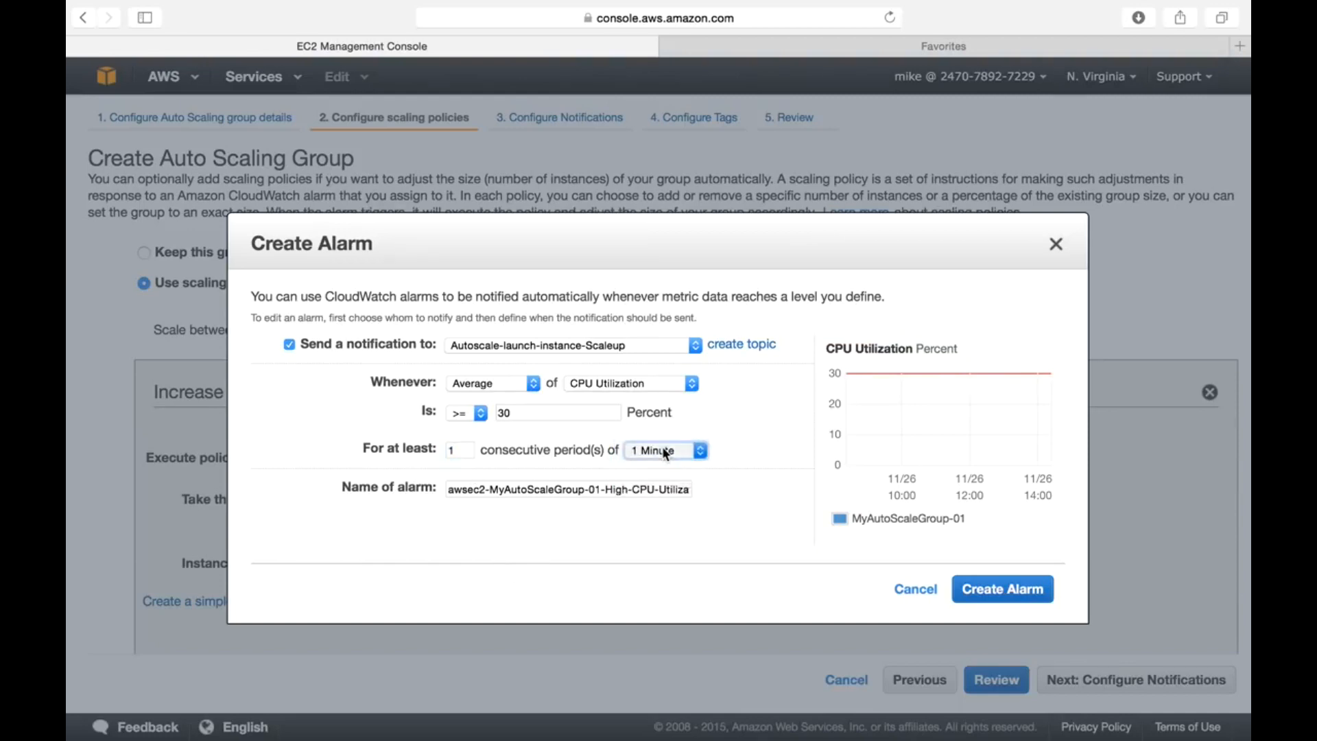
click(664, 452)
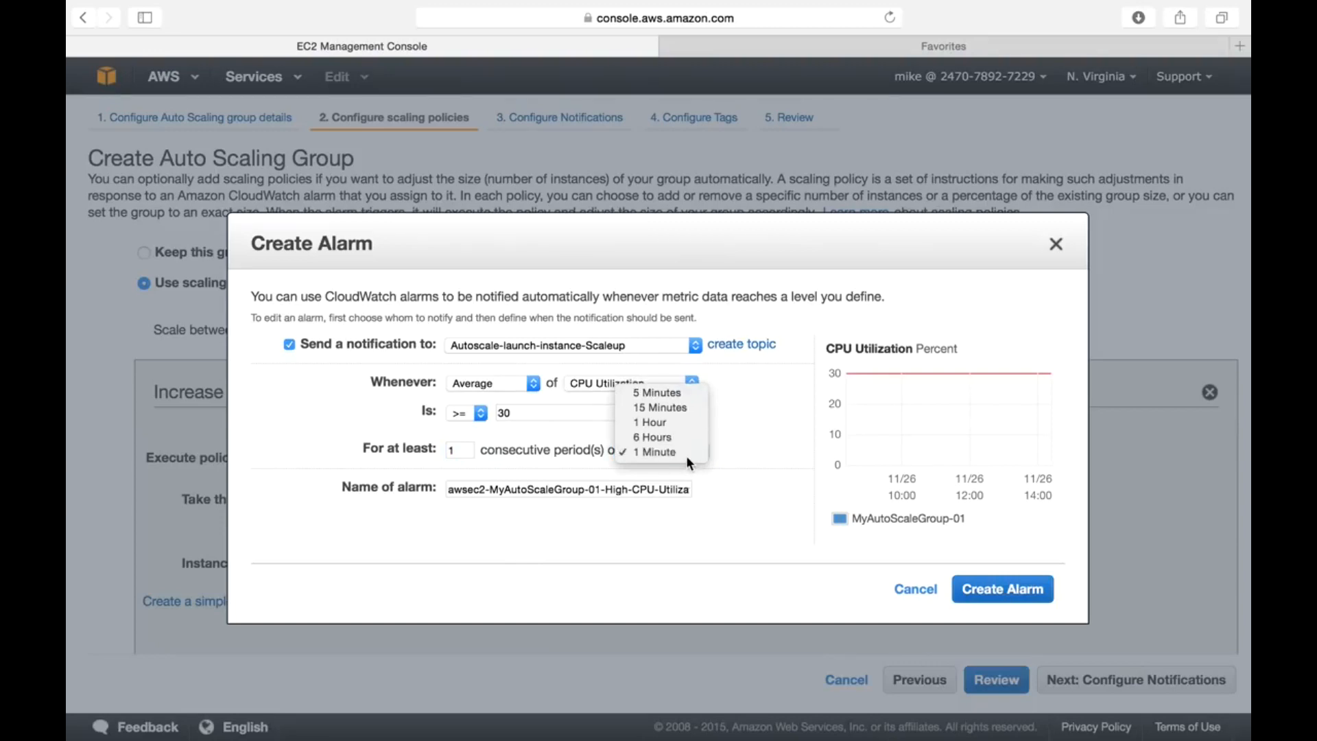
click(686, 456)
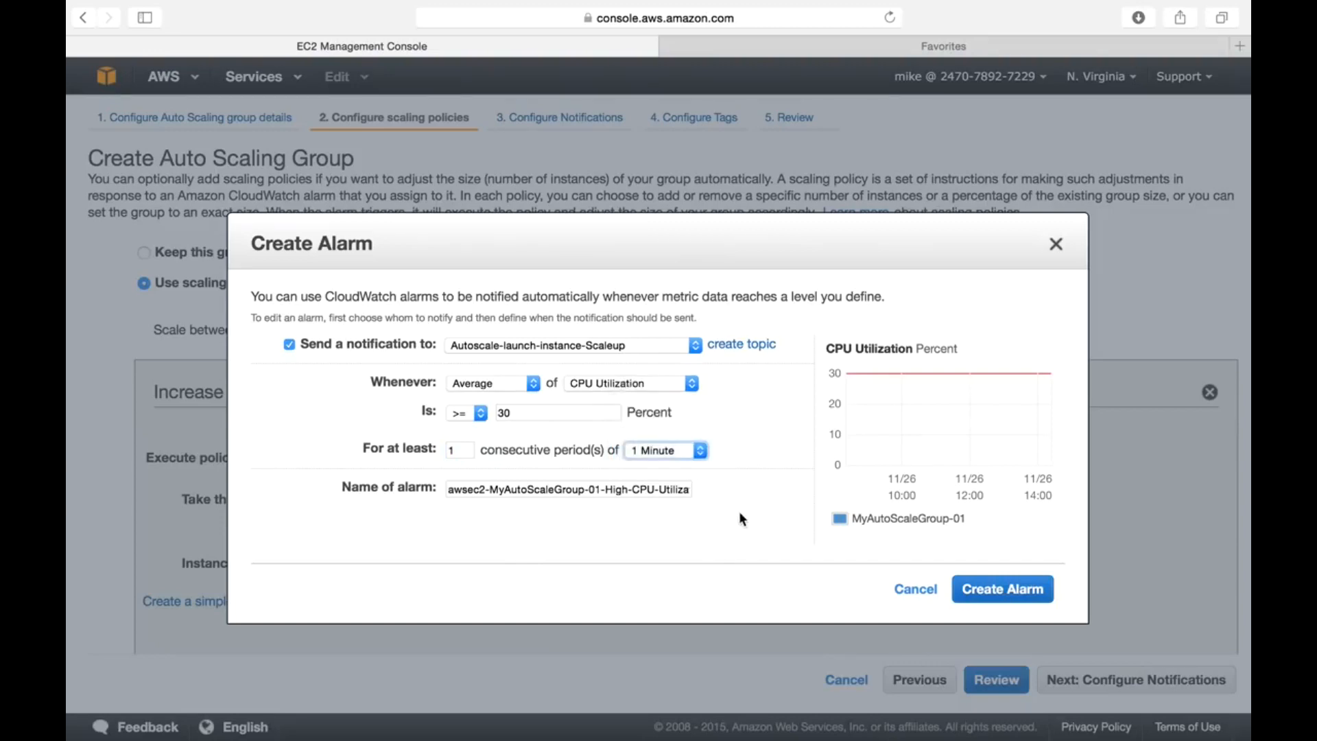
click(671, 453)
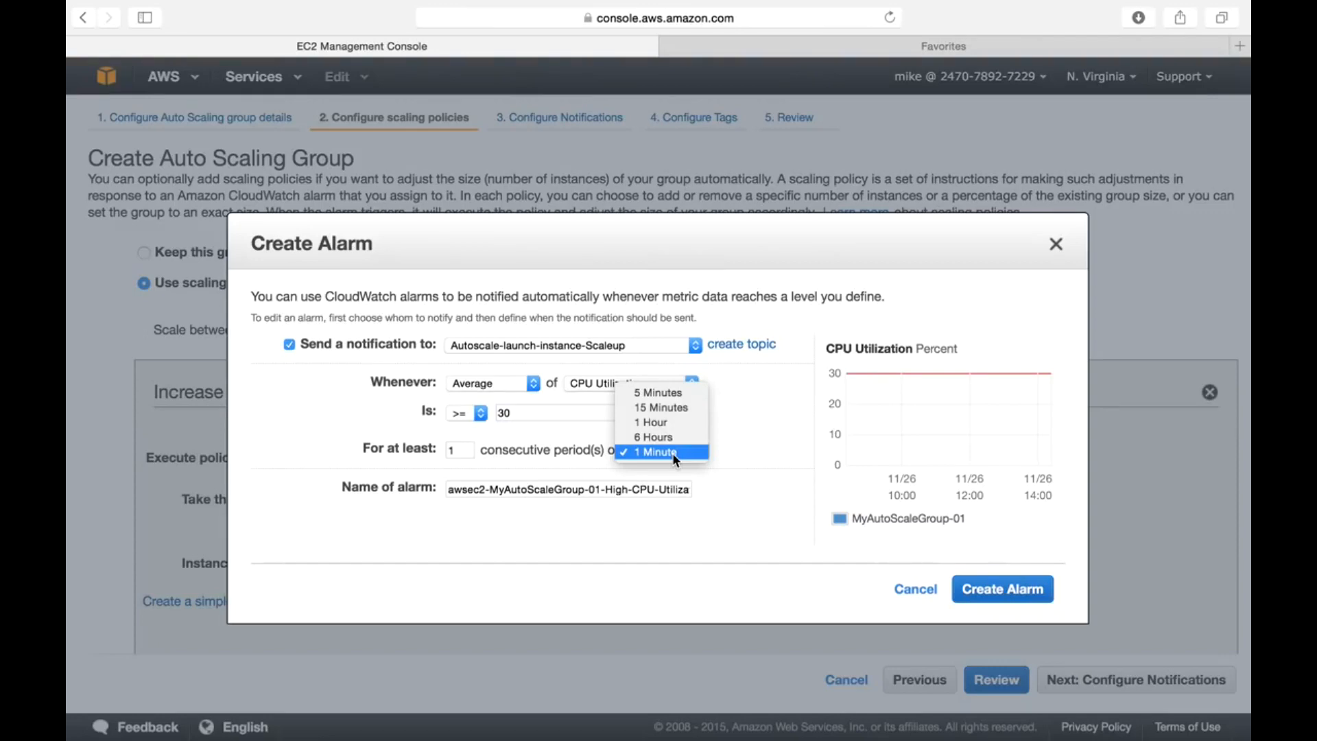
click(653, 454)
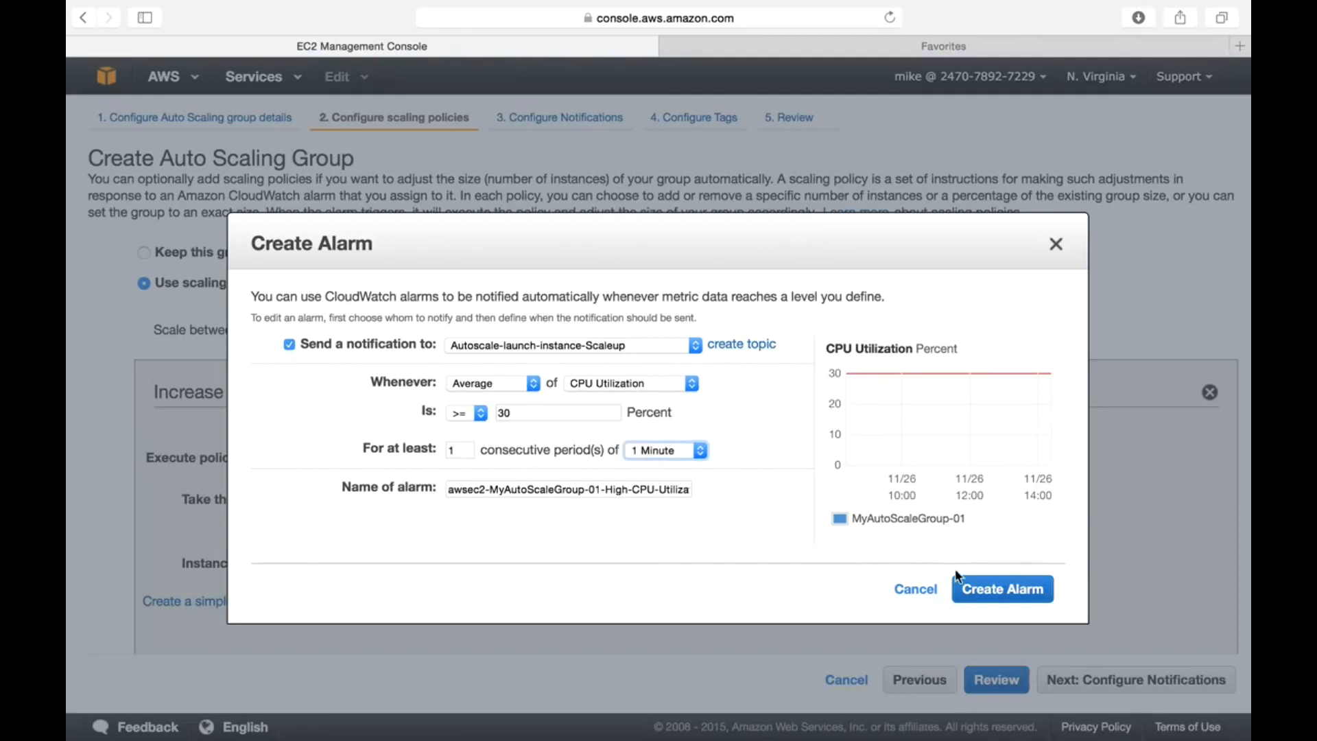
click(974, 593)
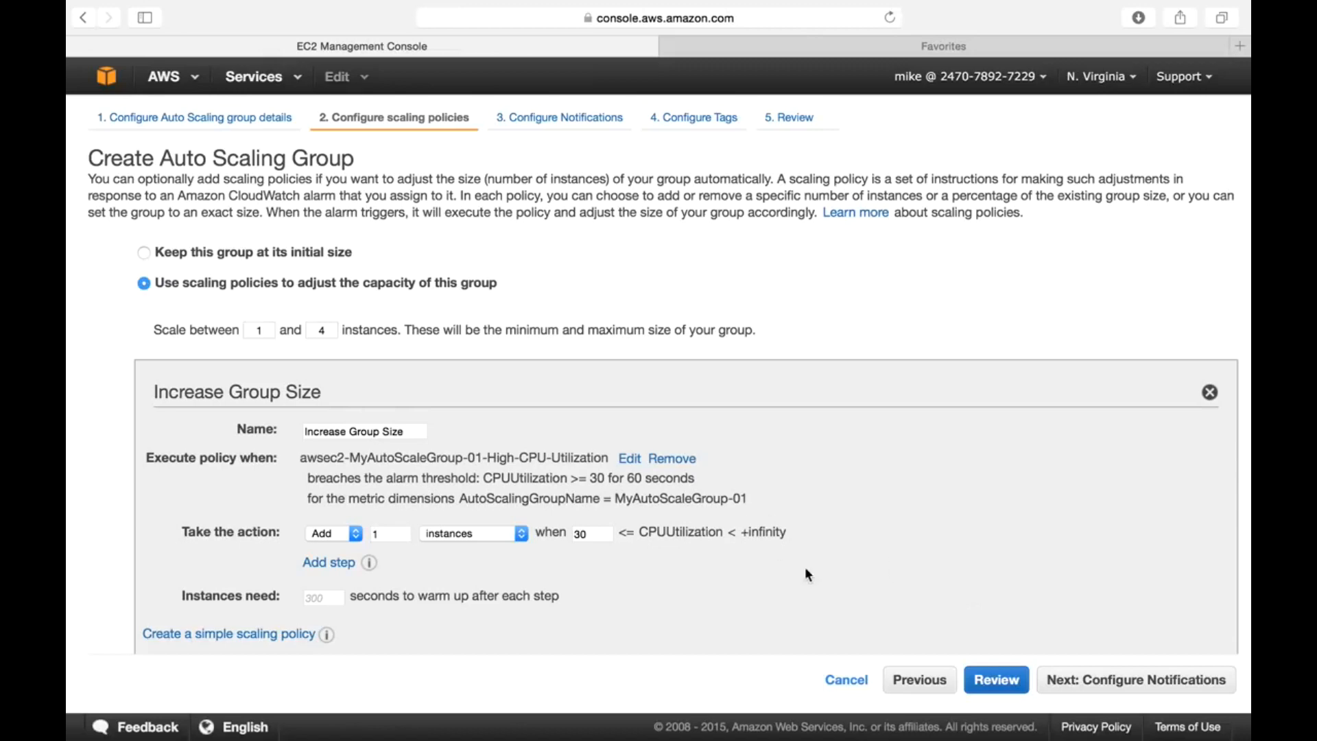
- Begin a Decrease Group Size alarm triggering when CPU Utilization is <= 20 percent
scroll(754, 587, down, 5)
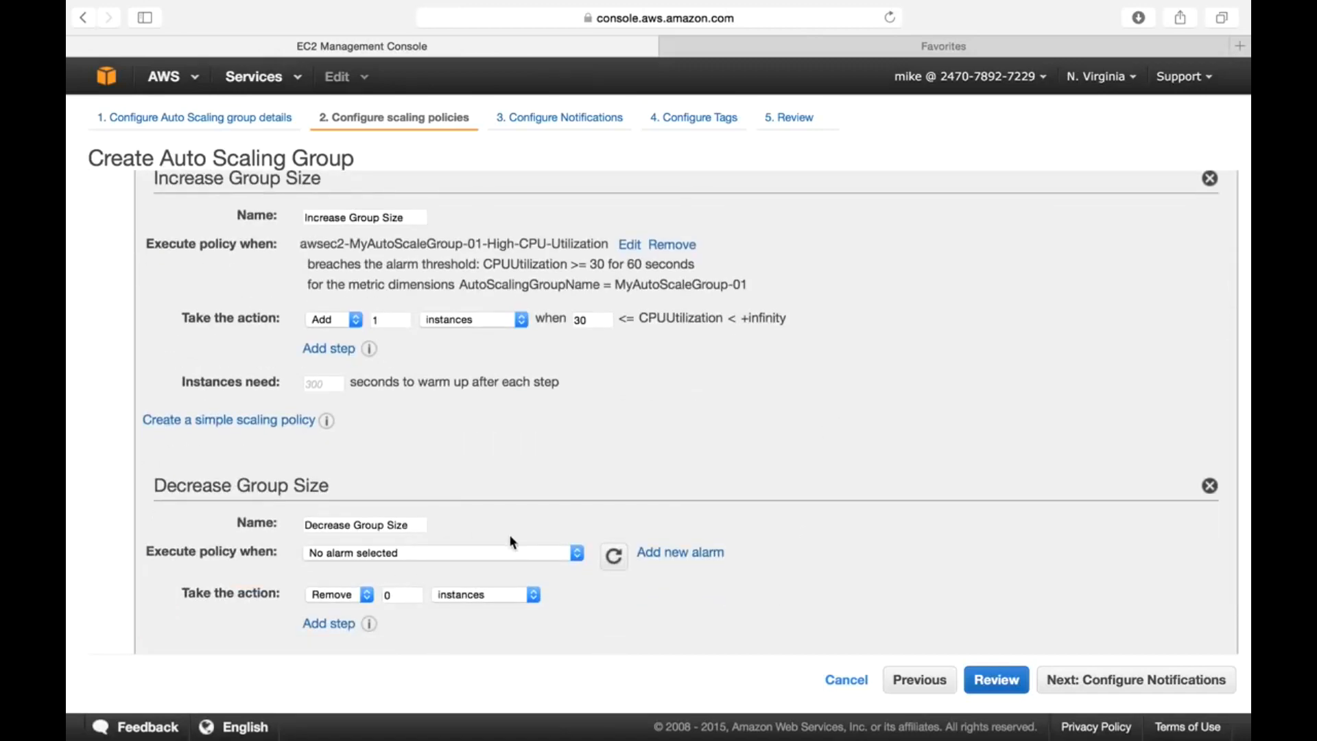
click(675, 552)
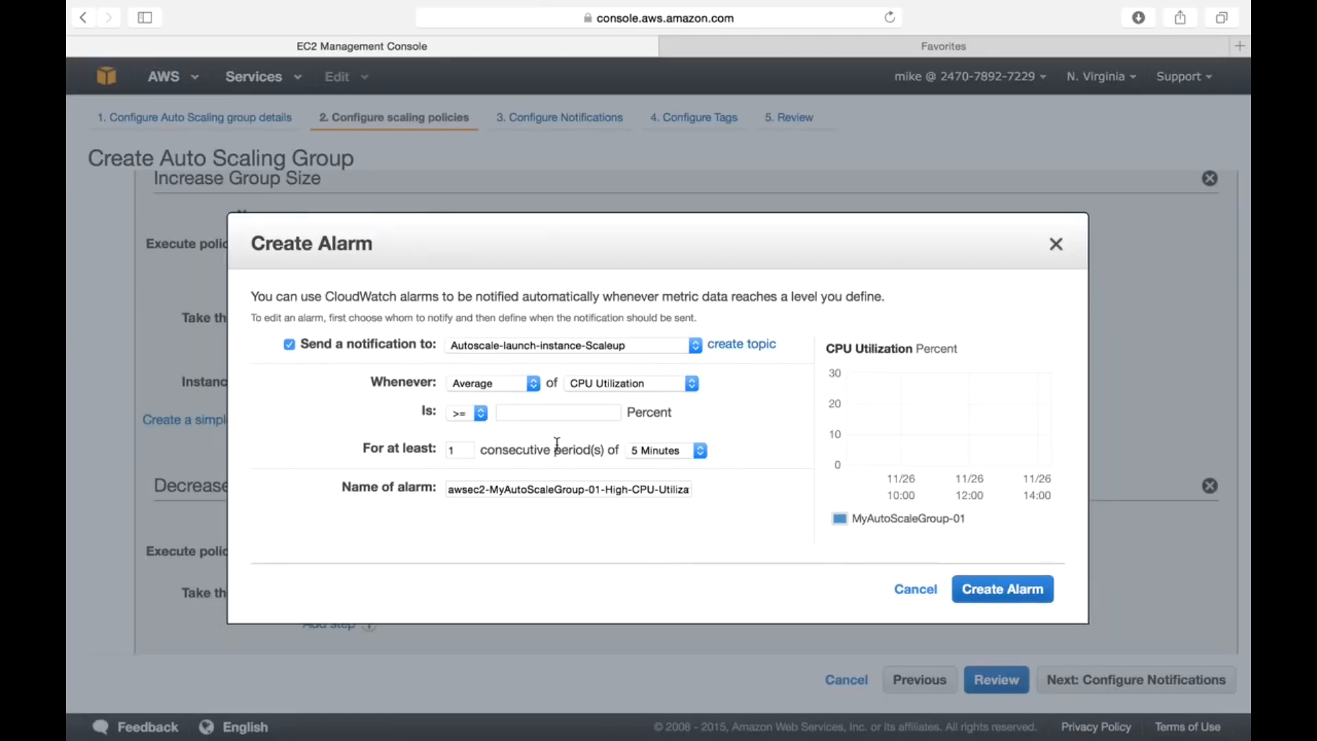
click(475, 413)
click(467, 443)
click(524, 414)
text(80)
key(BackSpace)
key(BackSpace)
text(20)
click(578, 571)
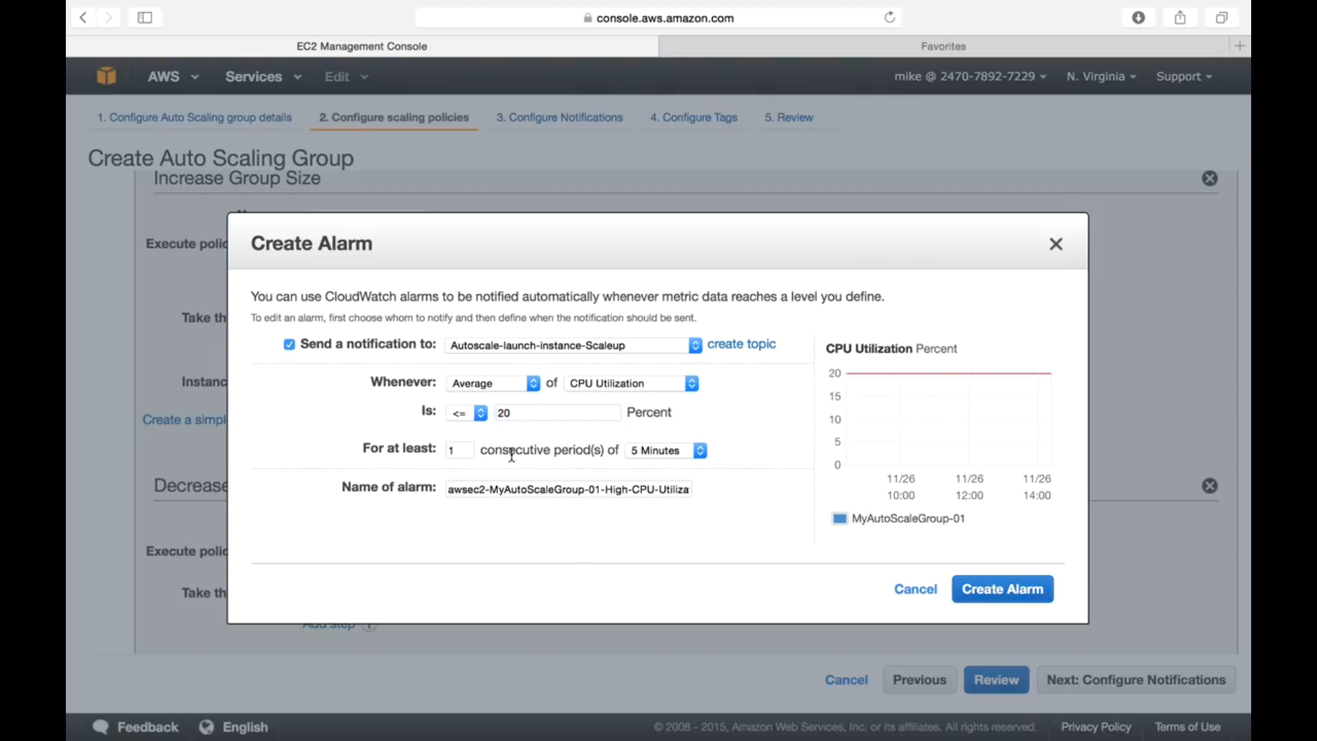
- Use one 1-Minute period and create the alarm for Decrease Group Size
click(638, 450)
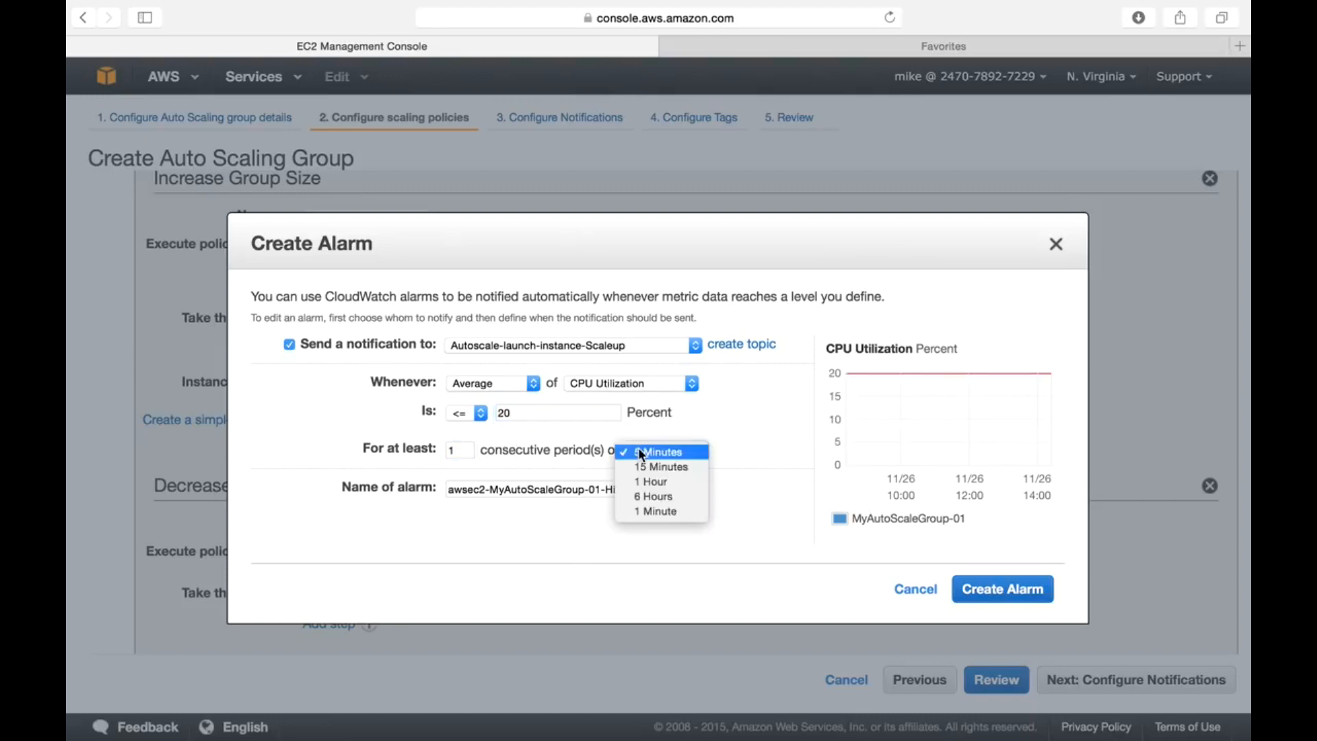
click(656, 512)
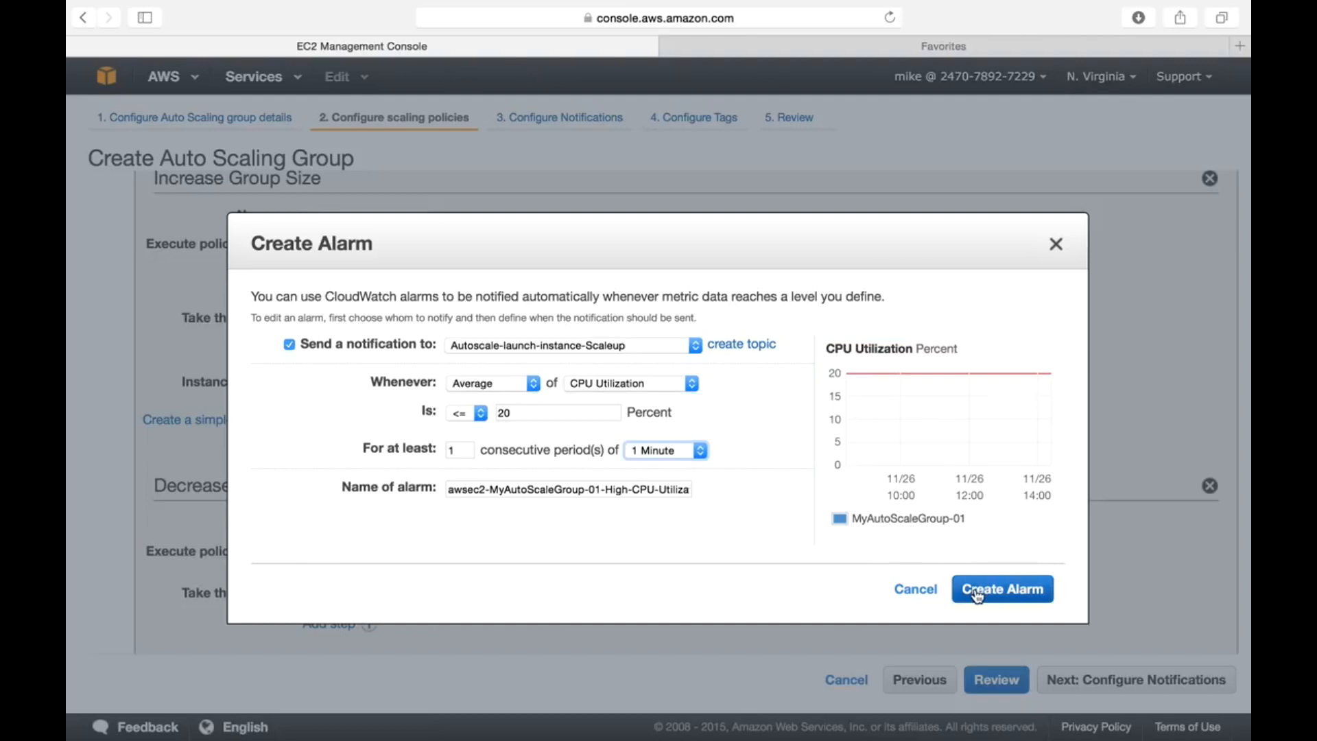
click(503, 414)
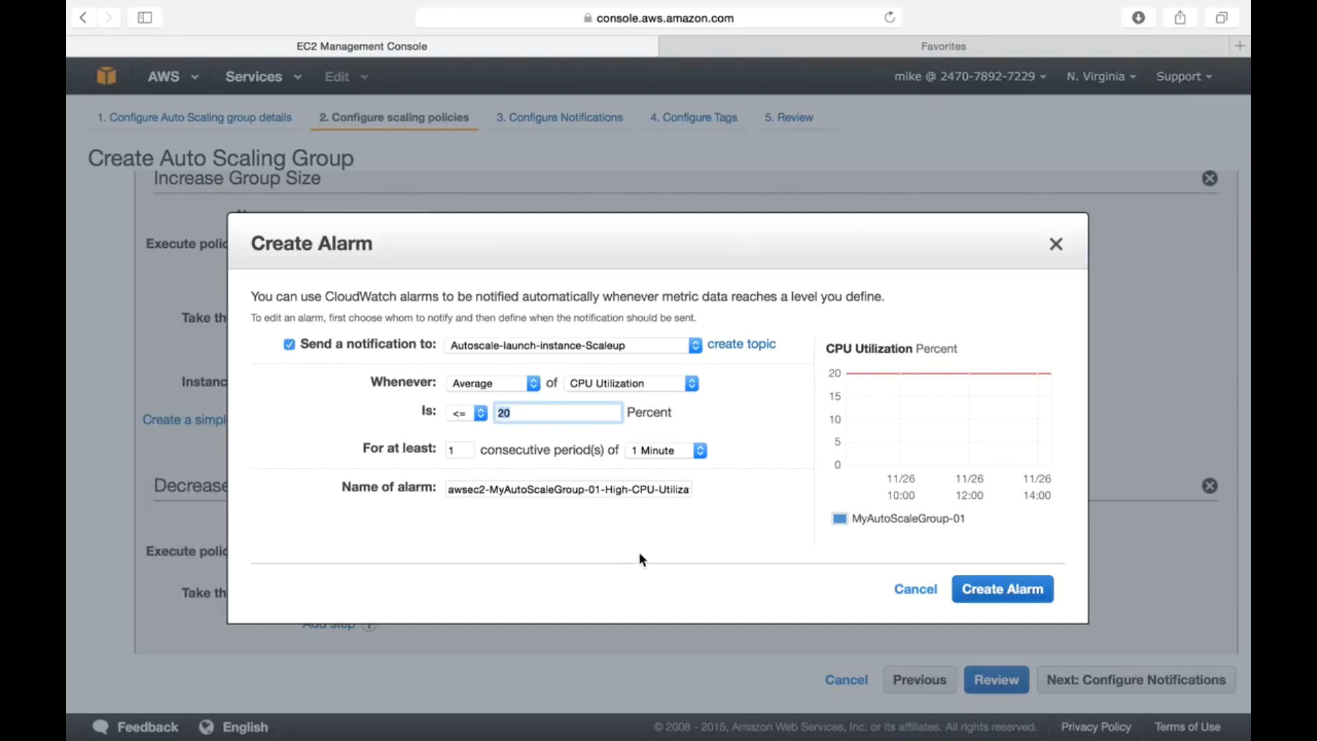
click(1018, 590)
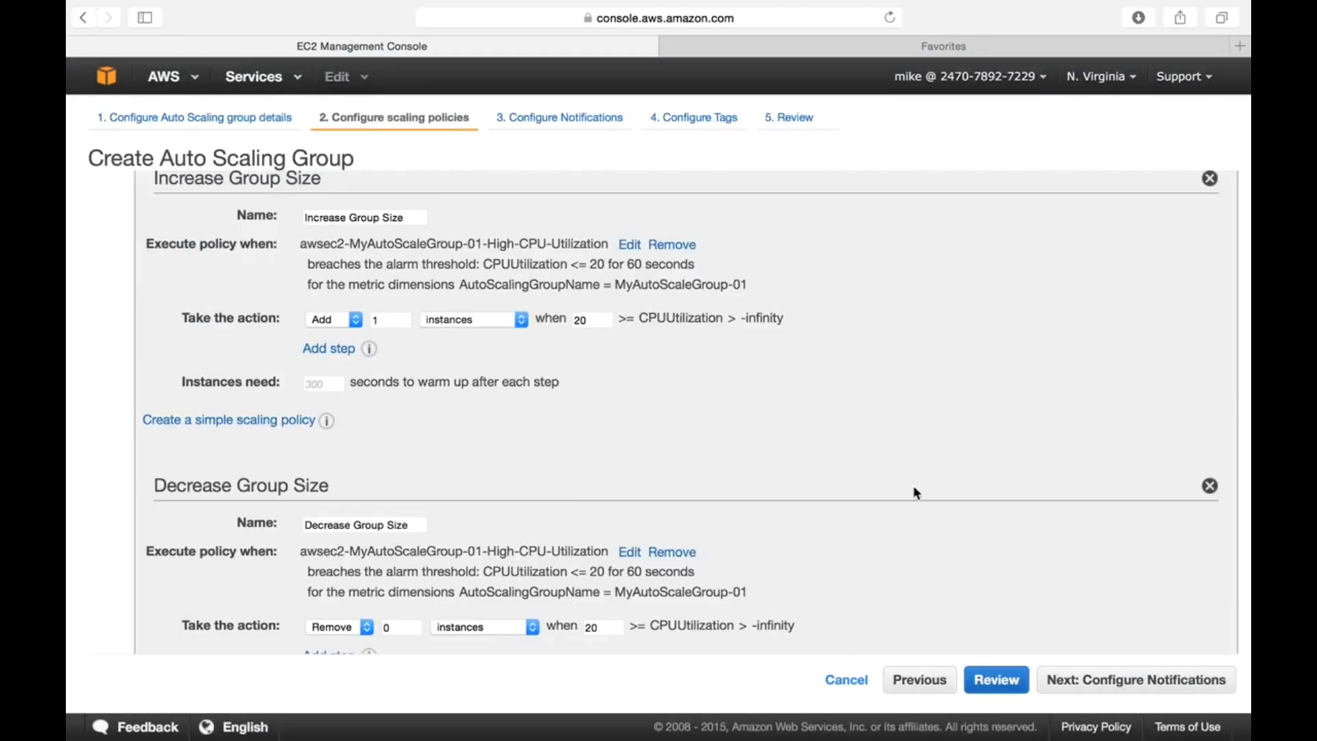
- Set the Decrease Group Size policy to remove 1 instance instead of 0
scroll(844, 516, down, 3)
scroll(844, 517, up, 2)
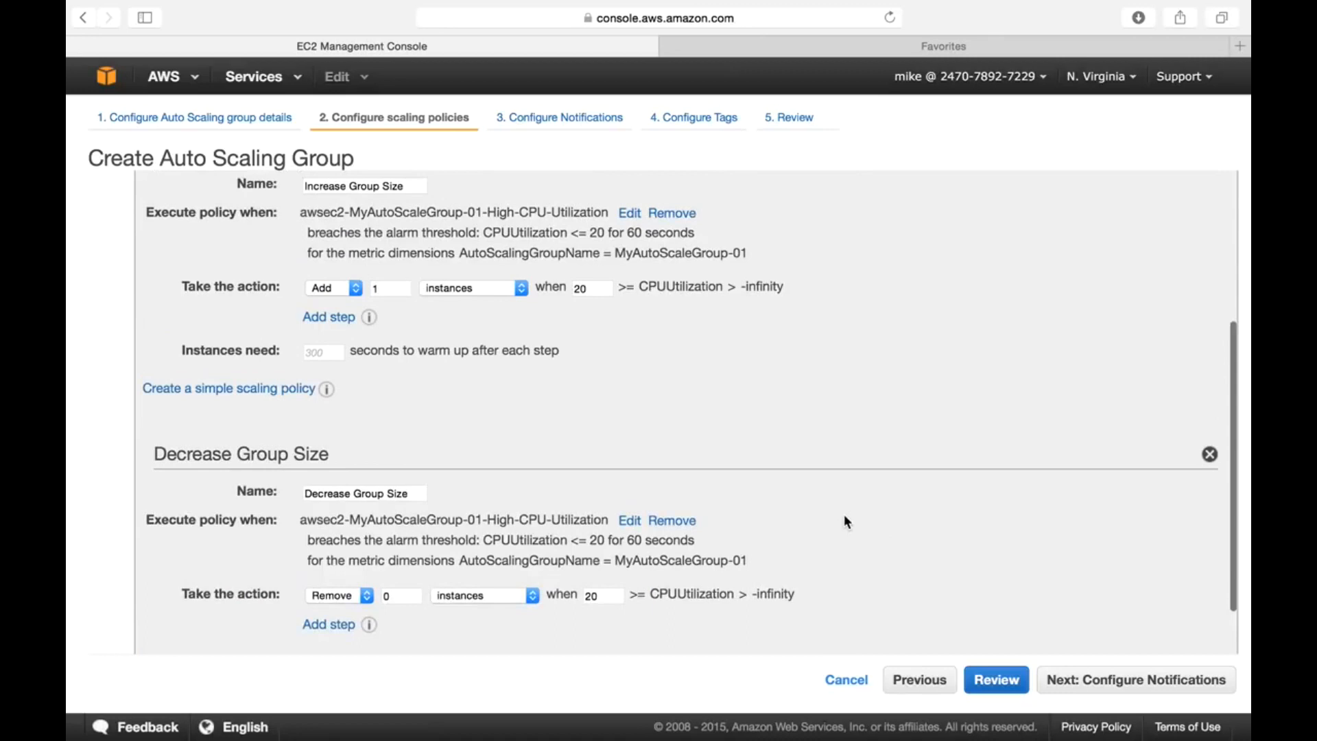
scroll(845, 519, down, 2)
click(412, 526)
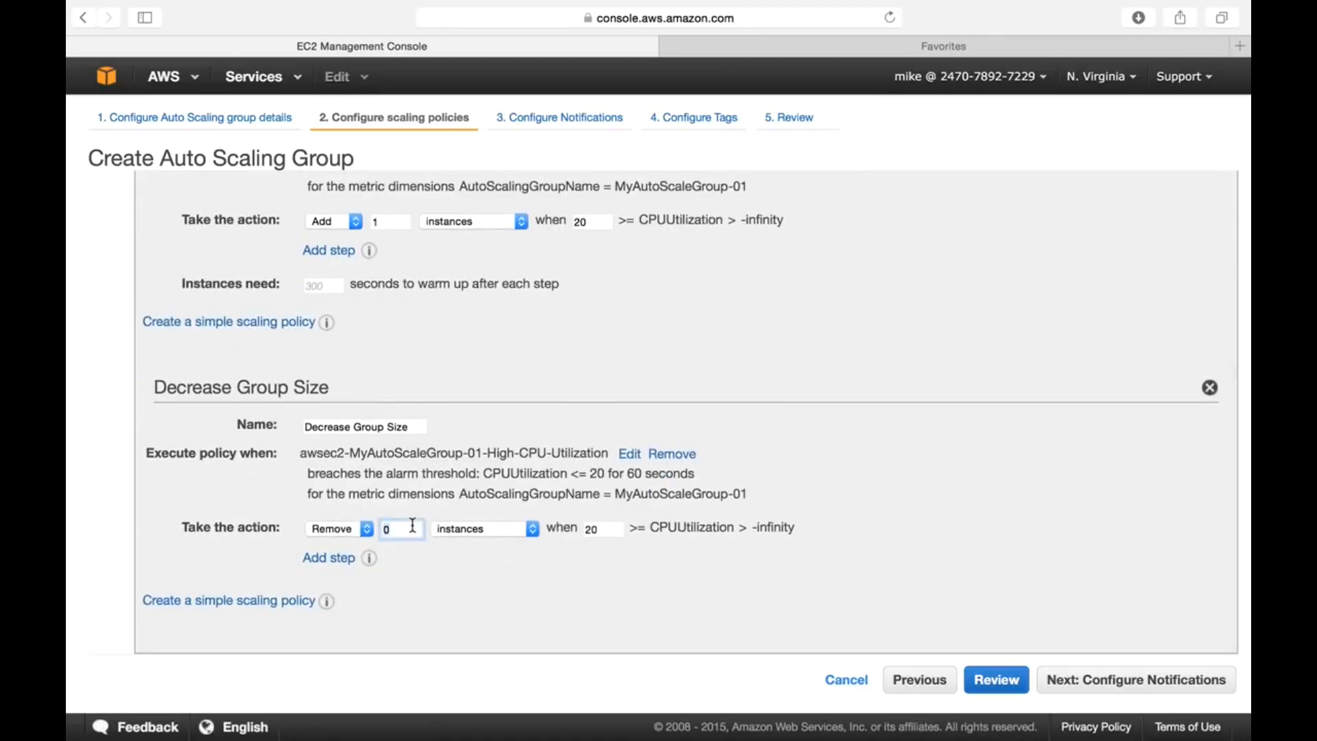
key(BackSpace)
text(1)
click(458, 595)
- Look over the scaling policies and continue to Configure Notifications
scroll(463, 379, up, 8)
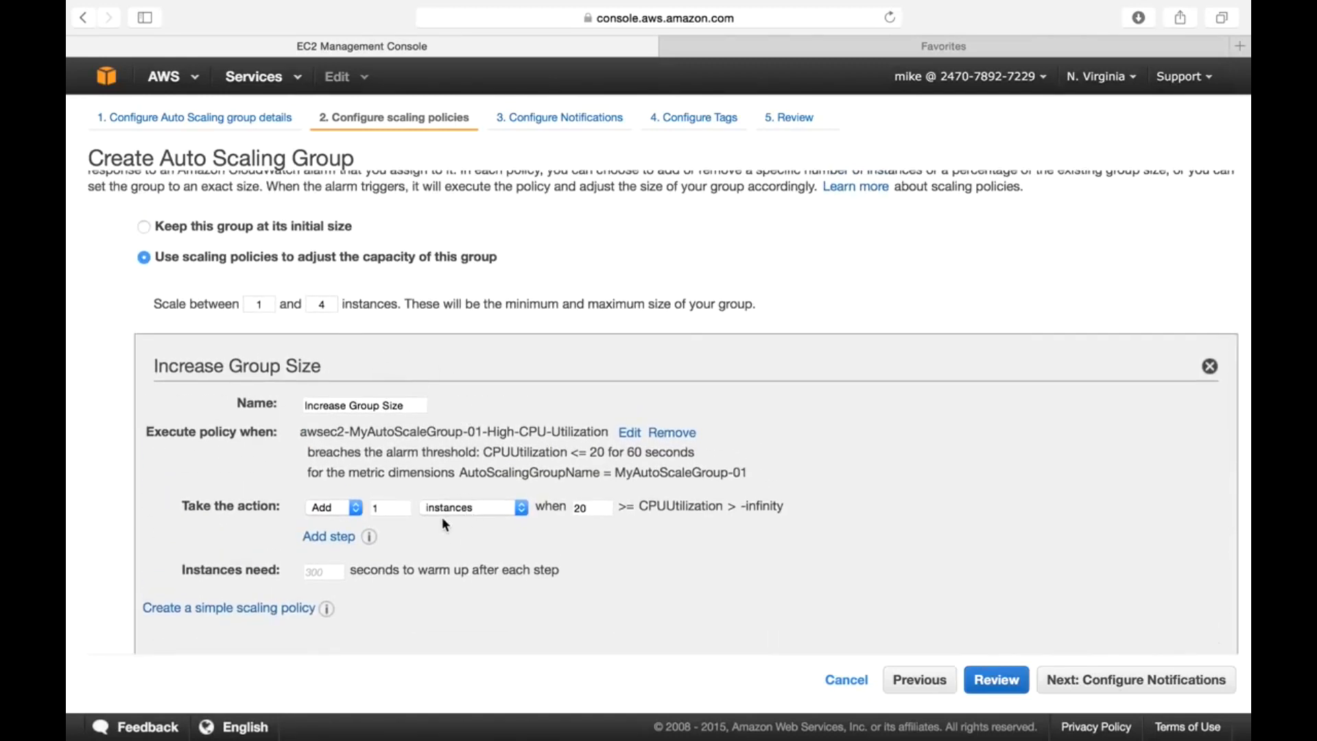
scroll(332, 304, down, 5)
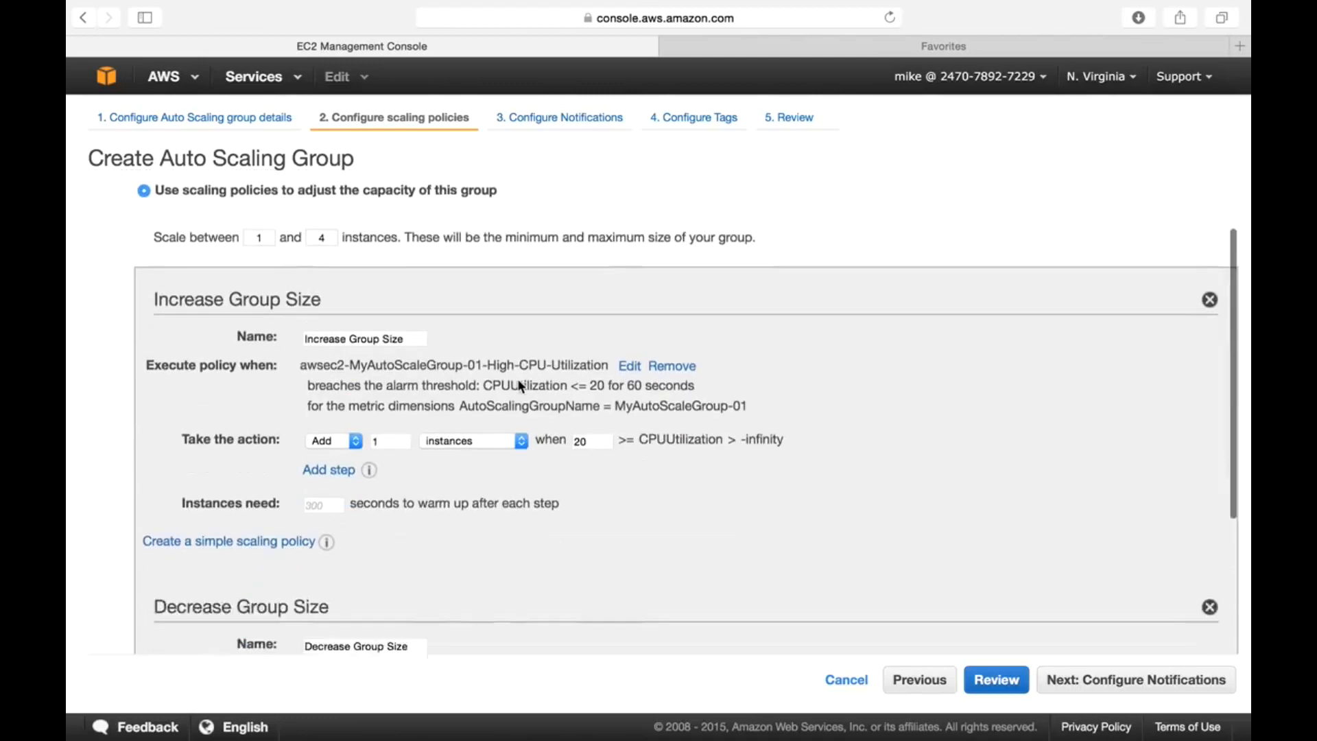
scroll(496, 362, up, 6)
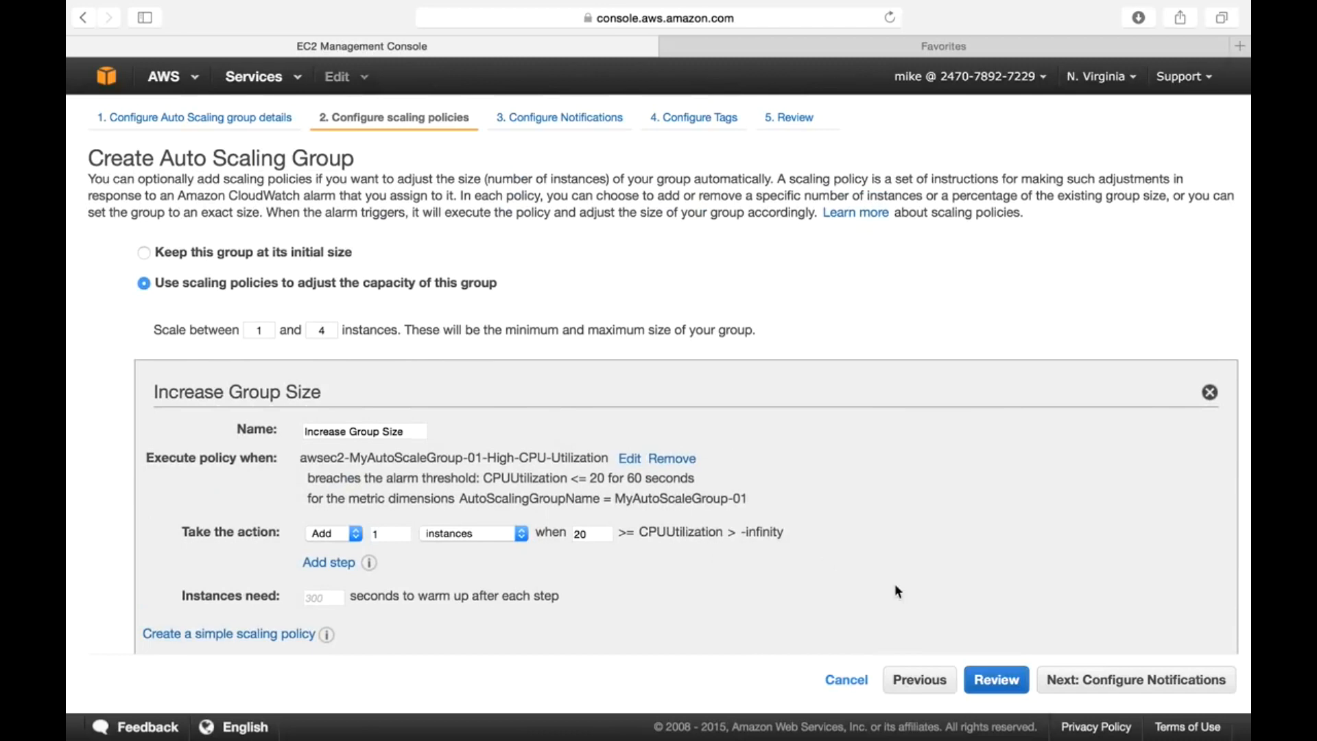
scroll(826, 564, down, 7)
scroll(912, 596, down, 1)
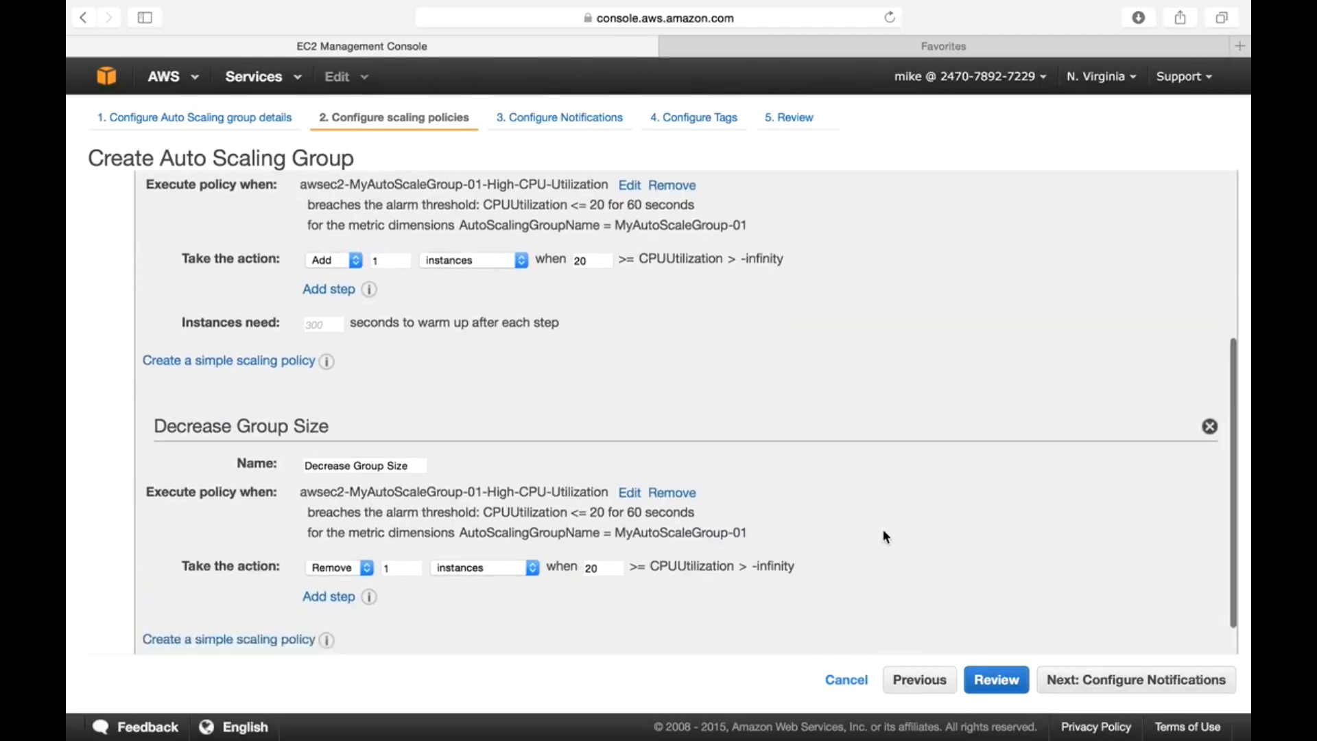
click(1107, 682)
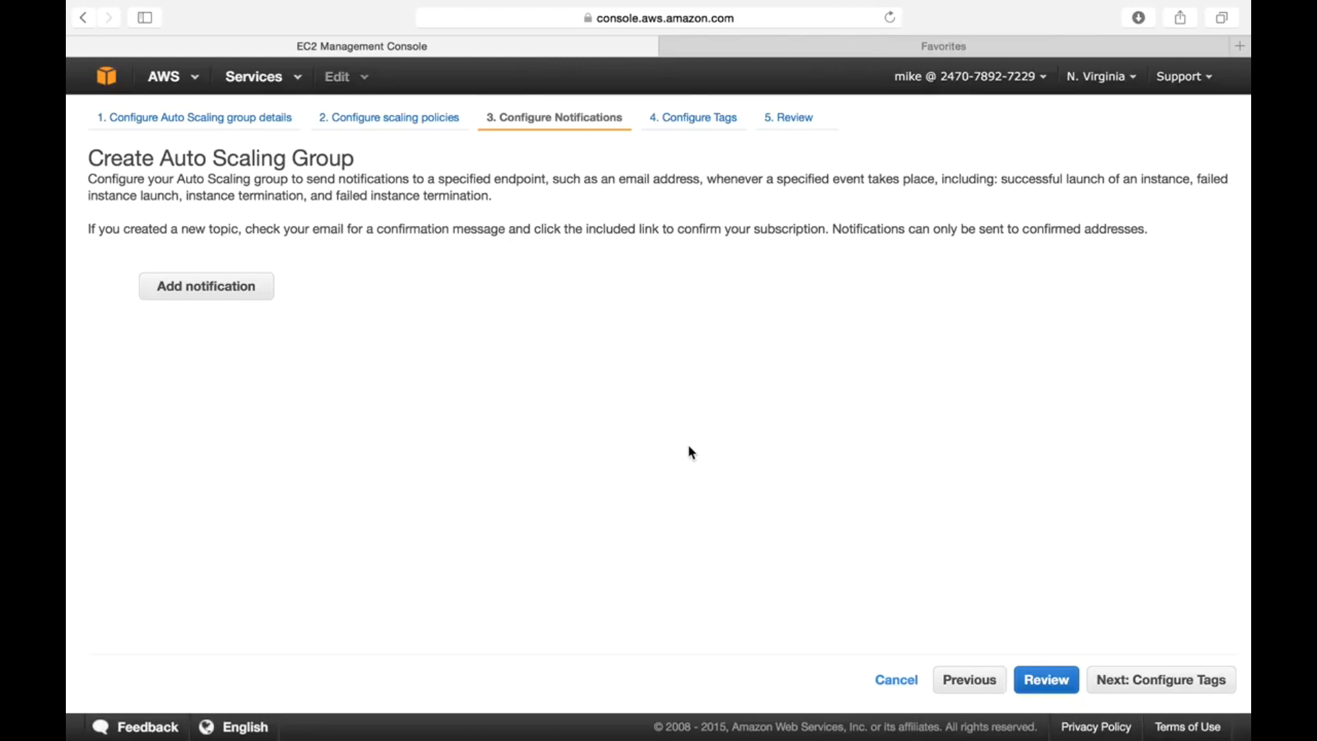
- Add a notification covering launch, terminate, fail-to-launch and fail-to-terminate events
click(227, 292)
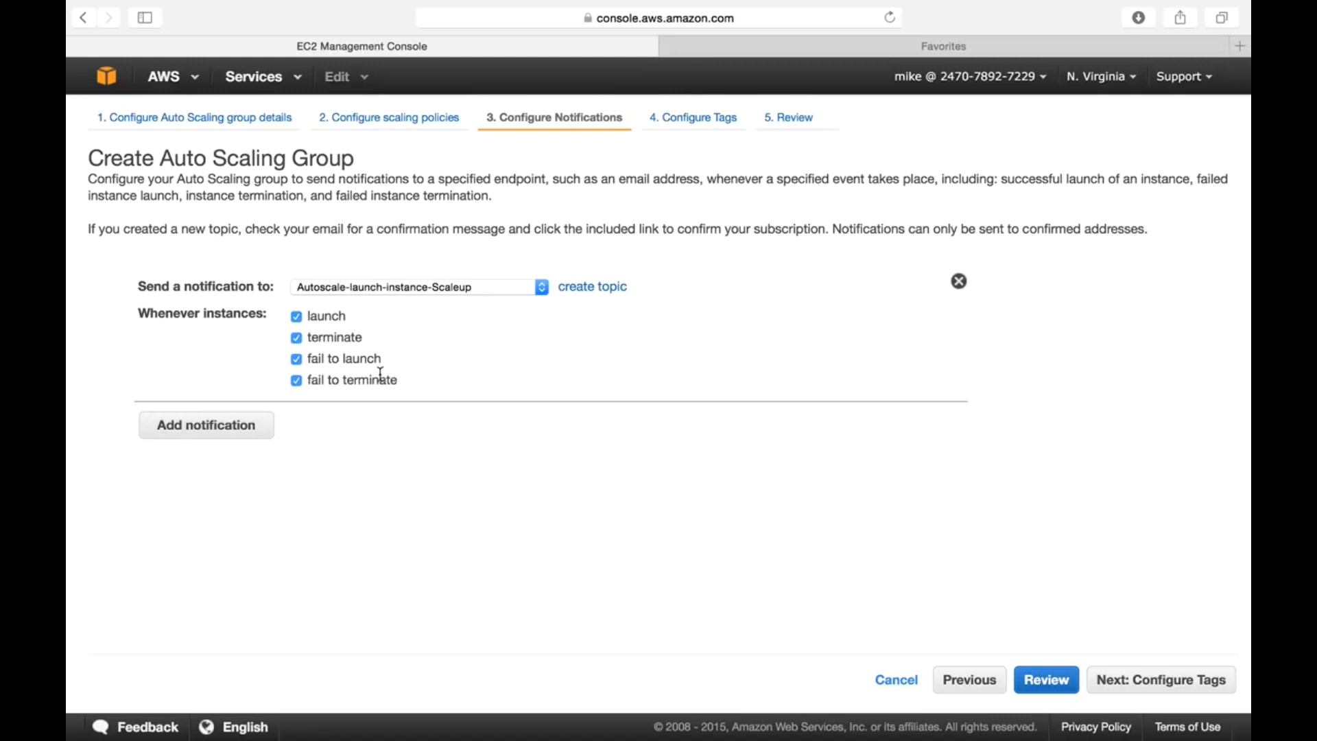
double_click(335, 337)
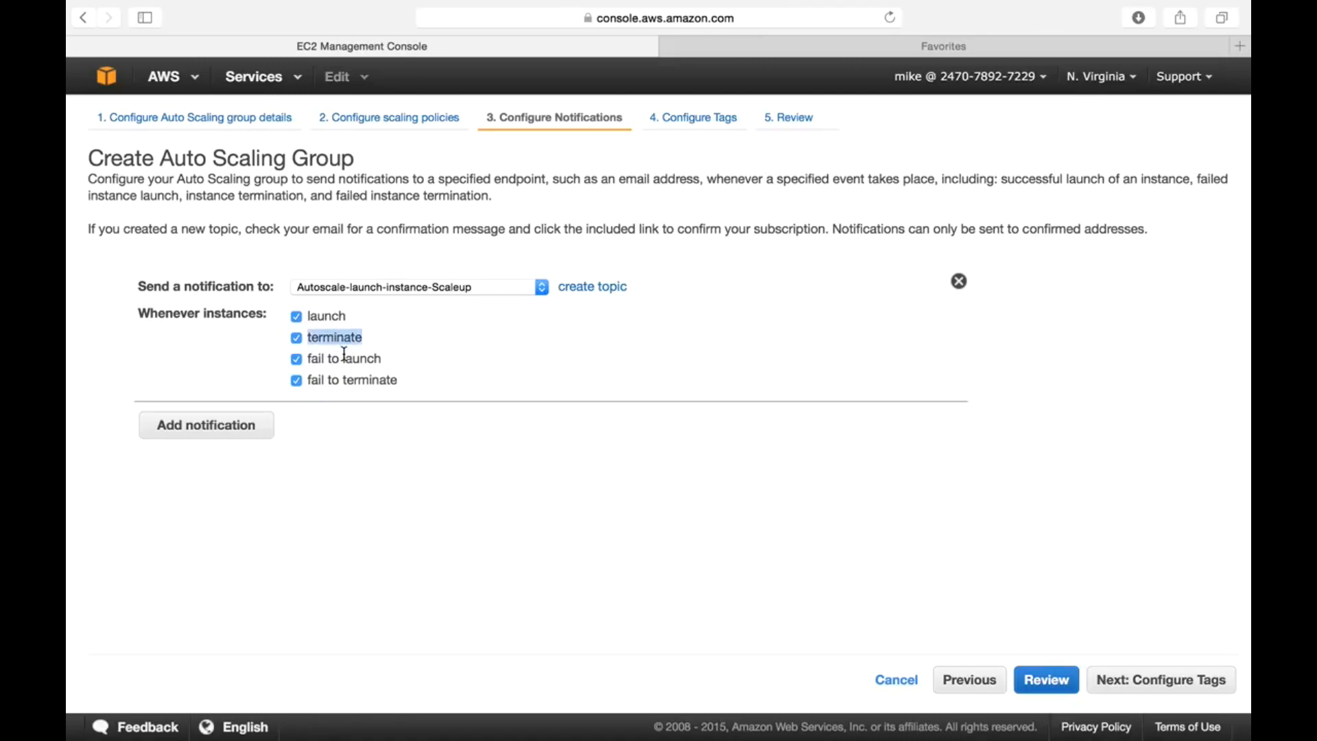
double_click(345, 356)
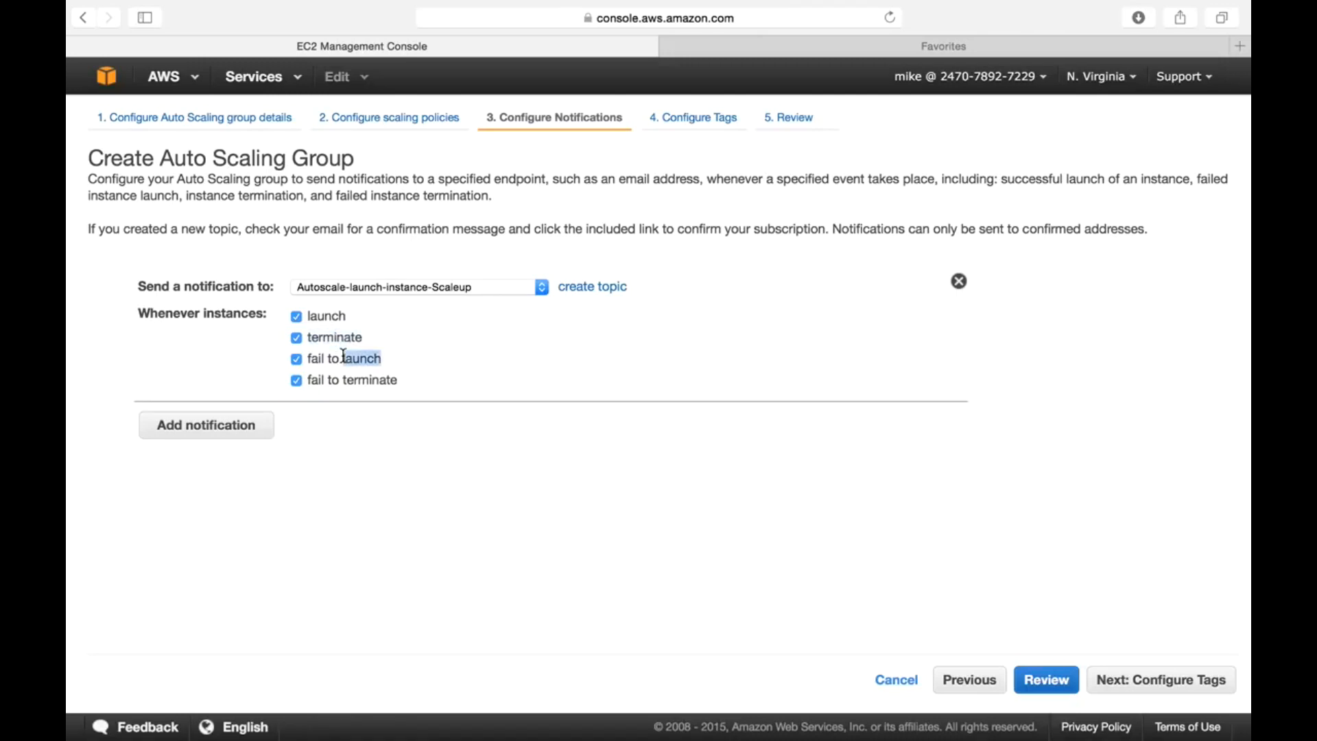
double_click(376, 380)
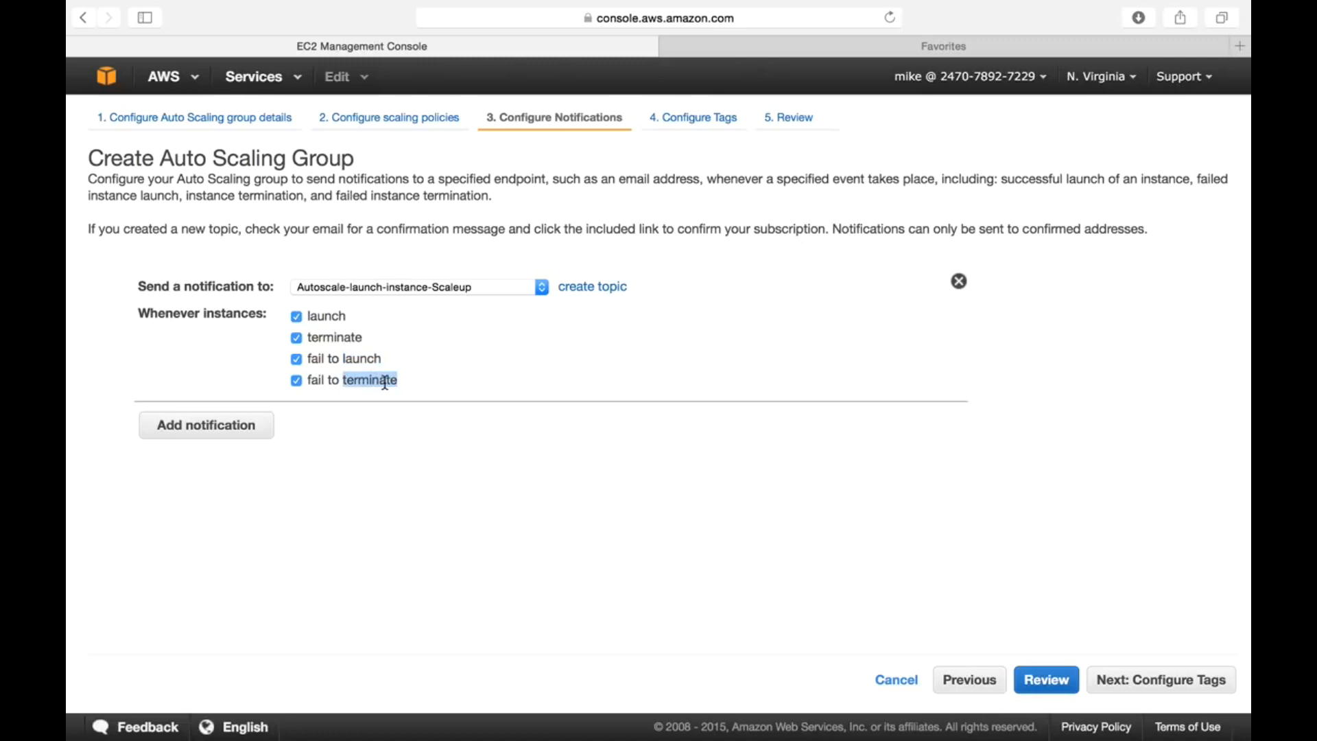
click(444, 436)
- Create new topic MyAutoscale-Notification with a recipient e-mail address, then continue to tags
click(601, 295)
click(444, 281)
text(MyAutoscale-Notification)
click(430, 322)
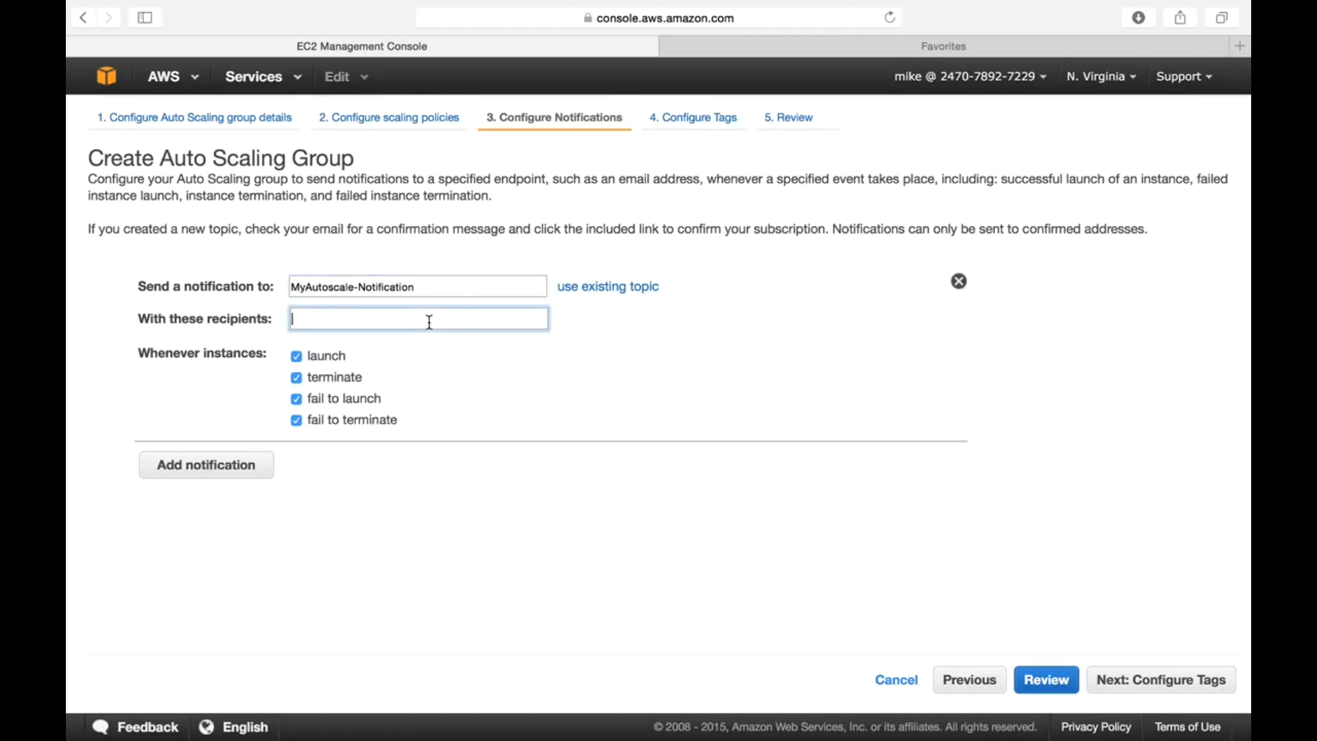
click(507, 367)
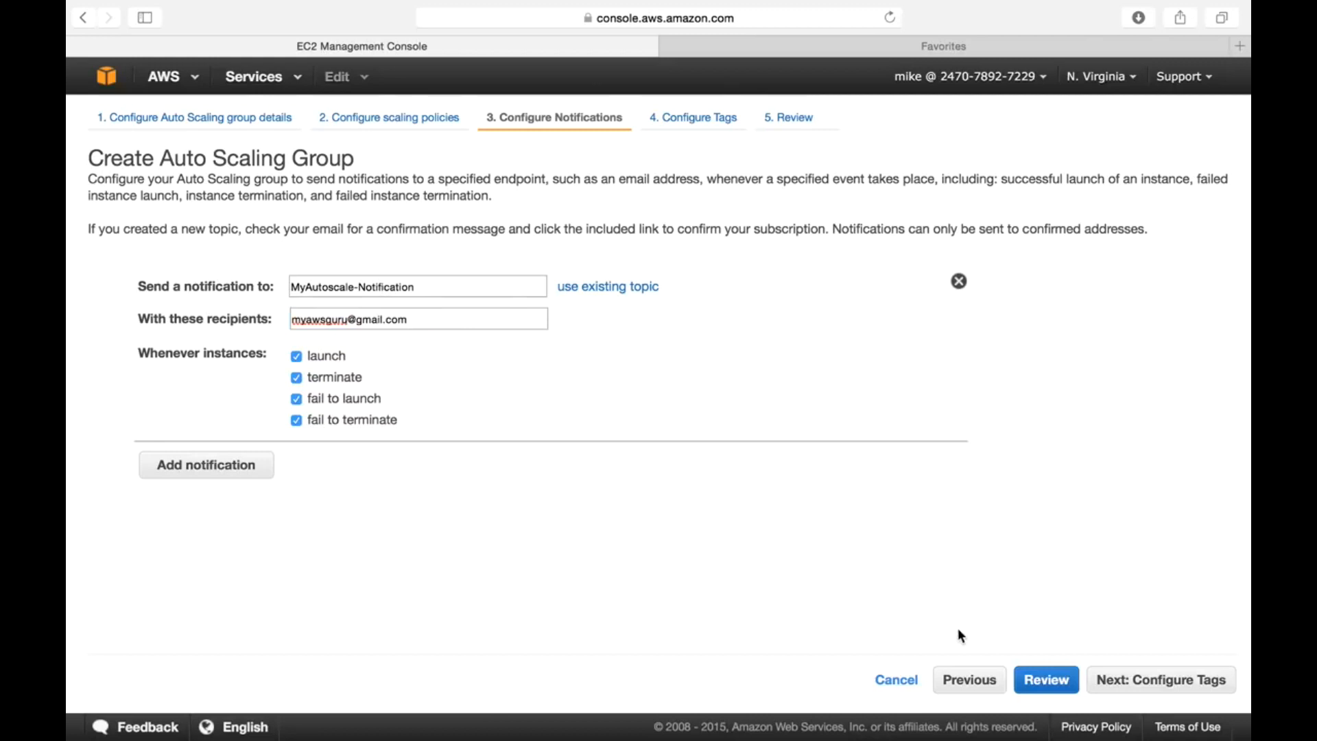
click(1171, 691)
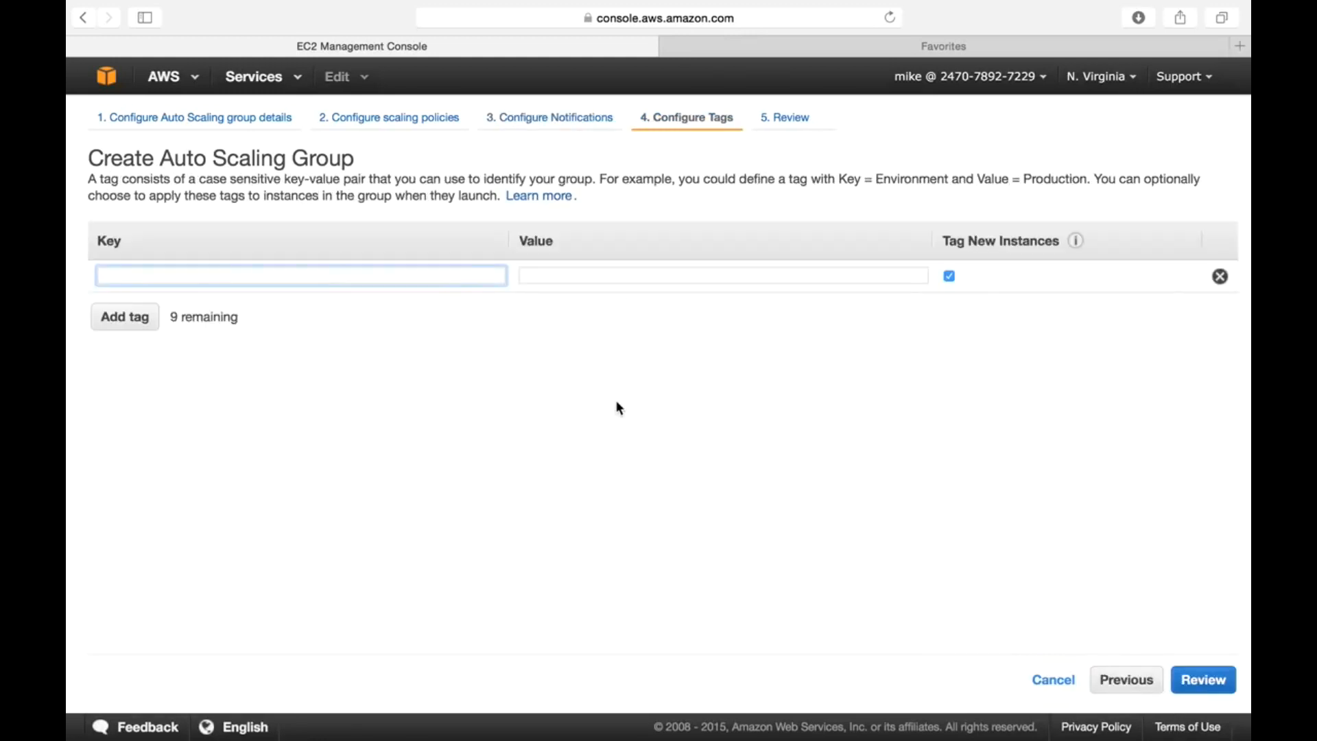
- Add tag Name = Autoscale-webservers for new instances and proceed to Review
text(Name)
key(Tab)
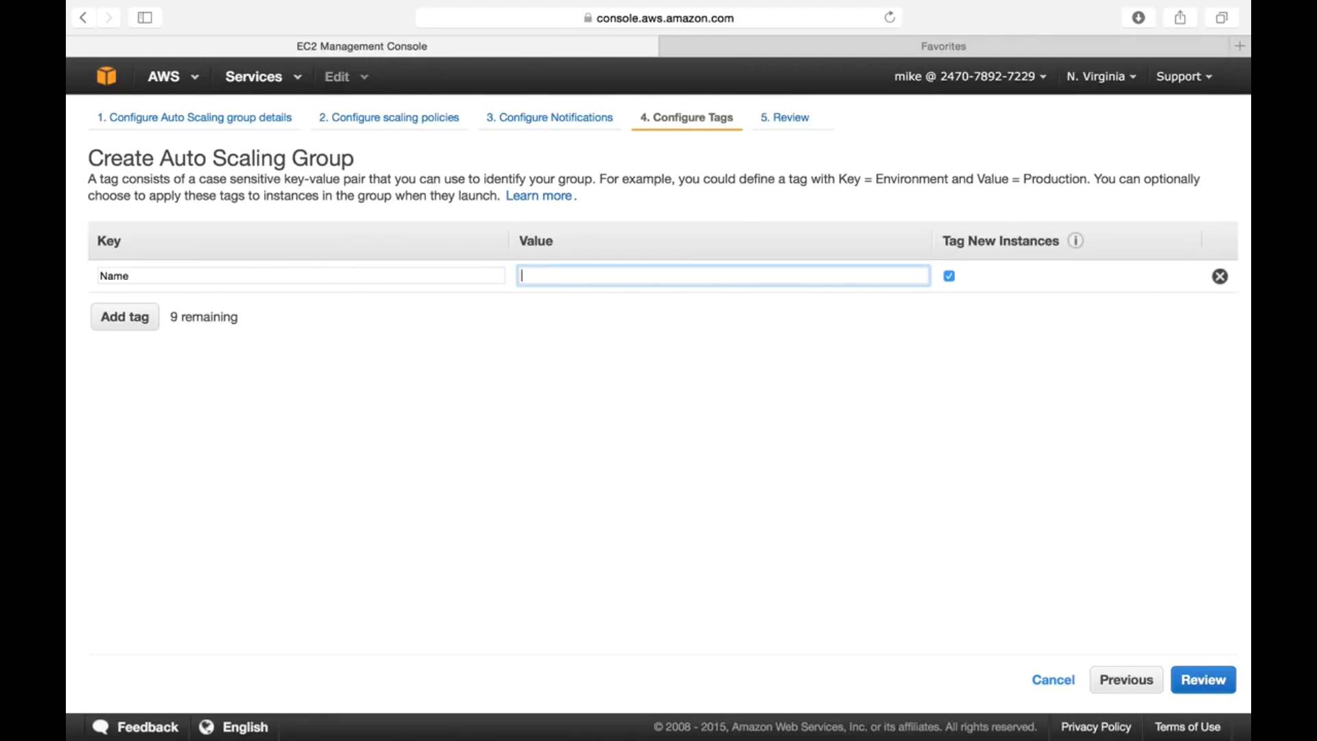
text(Autoscale-webservefse)
key(BackSpace)
key(BackSpace)
key(BackSpace)
text(rs)
click(652, 643)
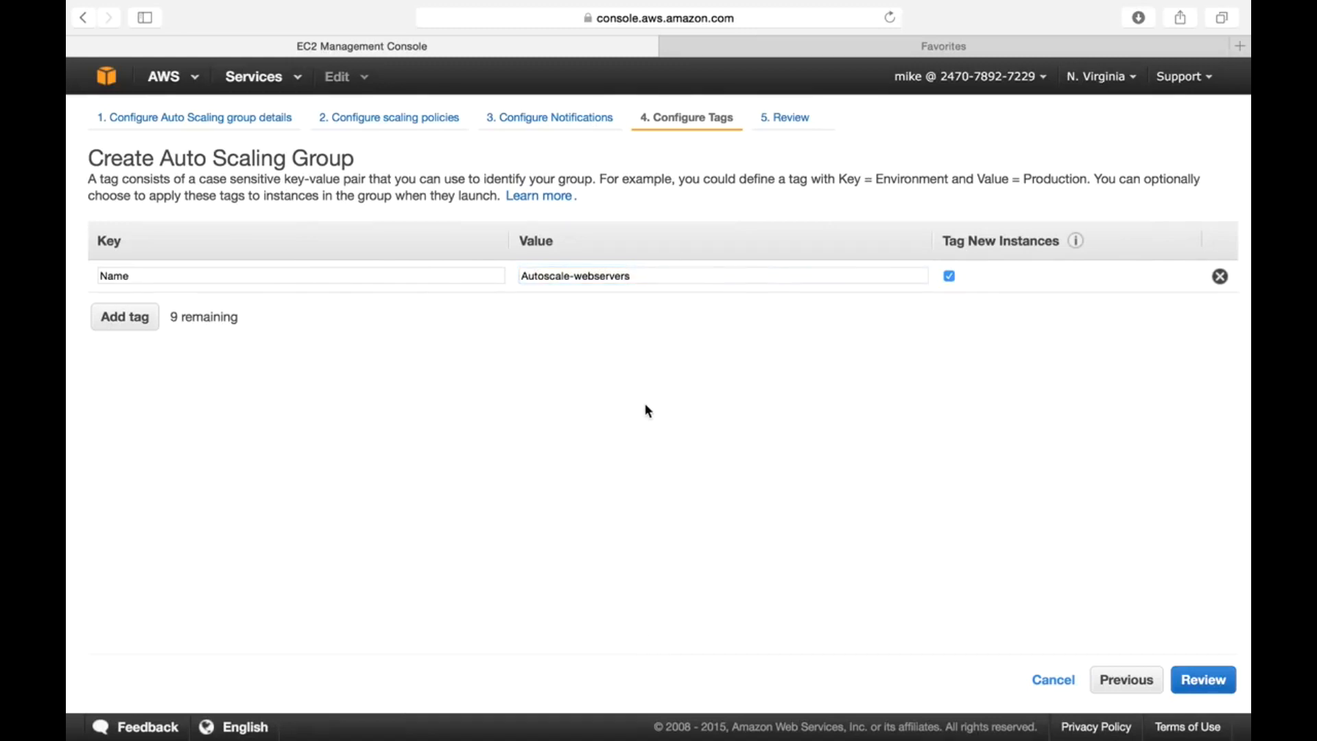
click(1214, 682)
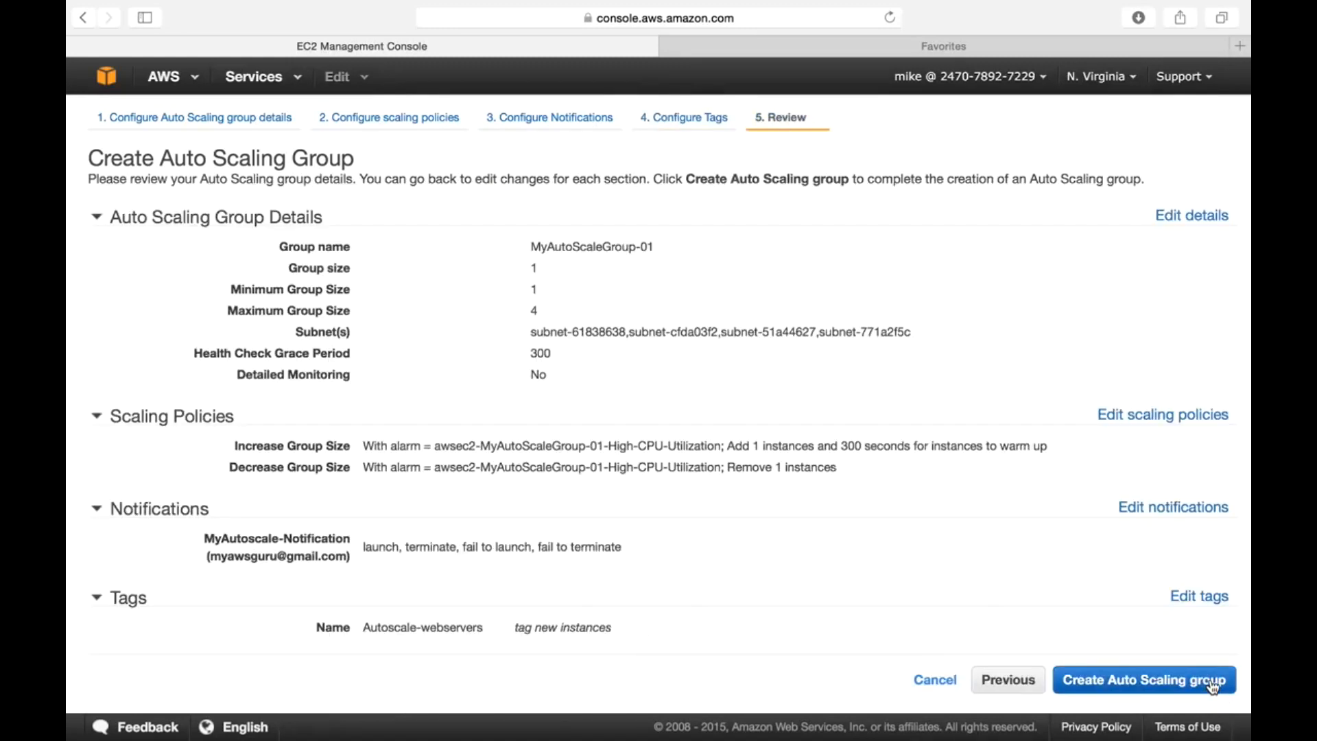
- Review group MyAutoScaleGroup-01's sizes: desired 1, minimum 1, maximum 4
scroll(571, 277, up, 2)
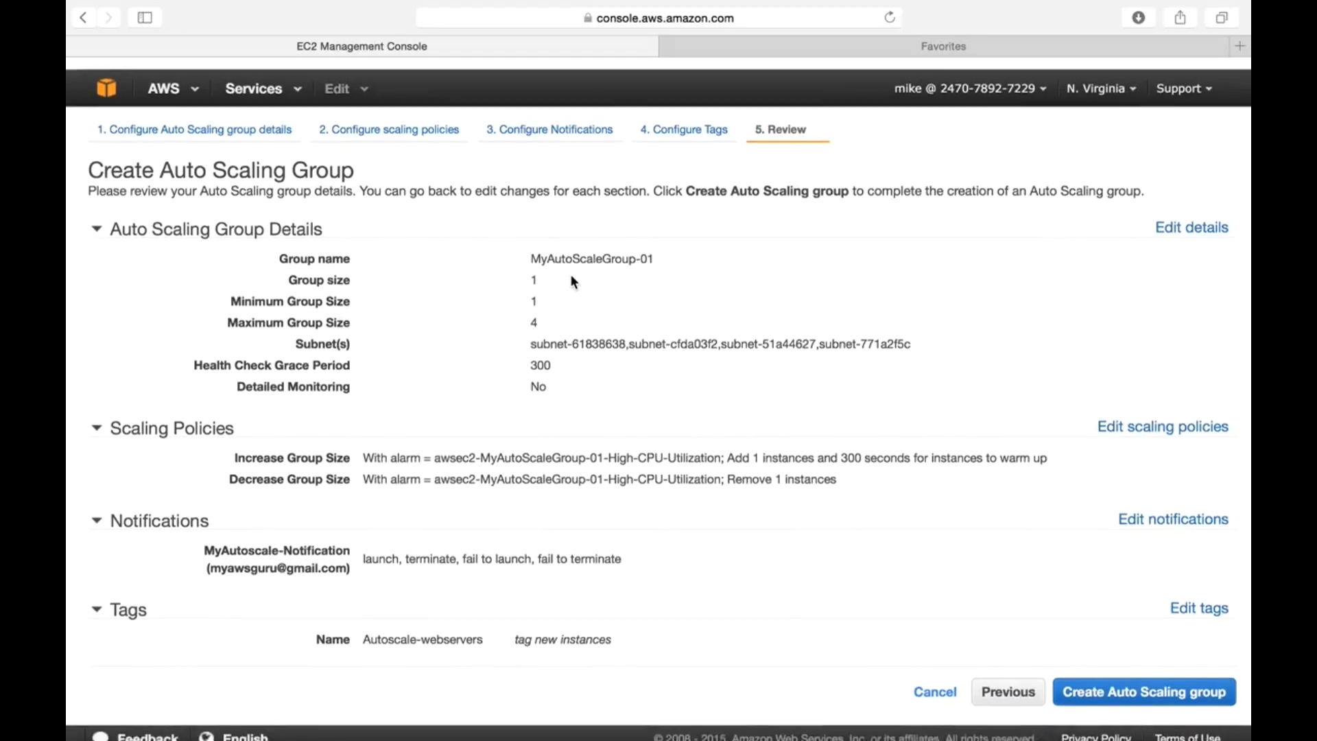
double_click(574, 251)
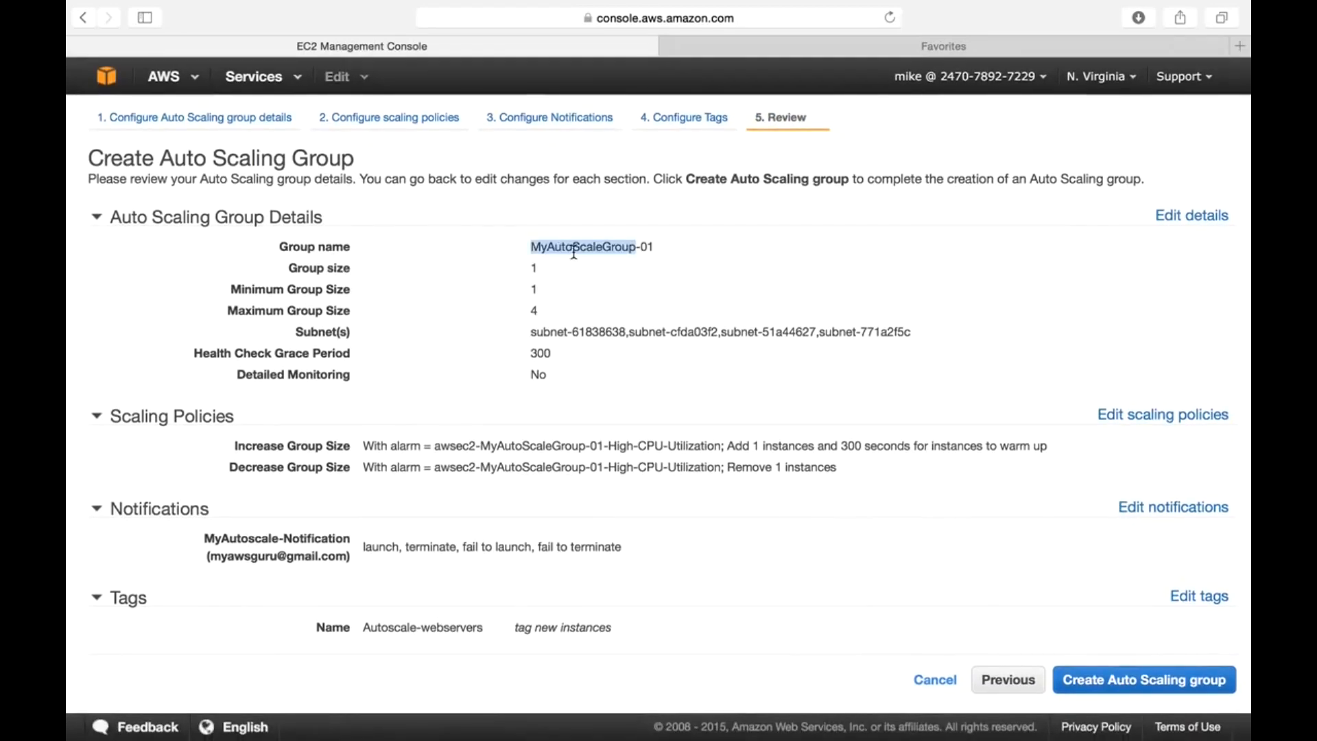
triple_click(536, 268)
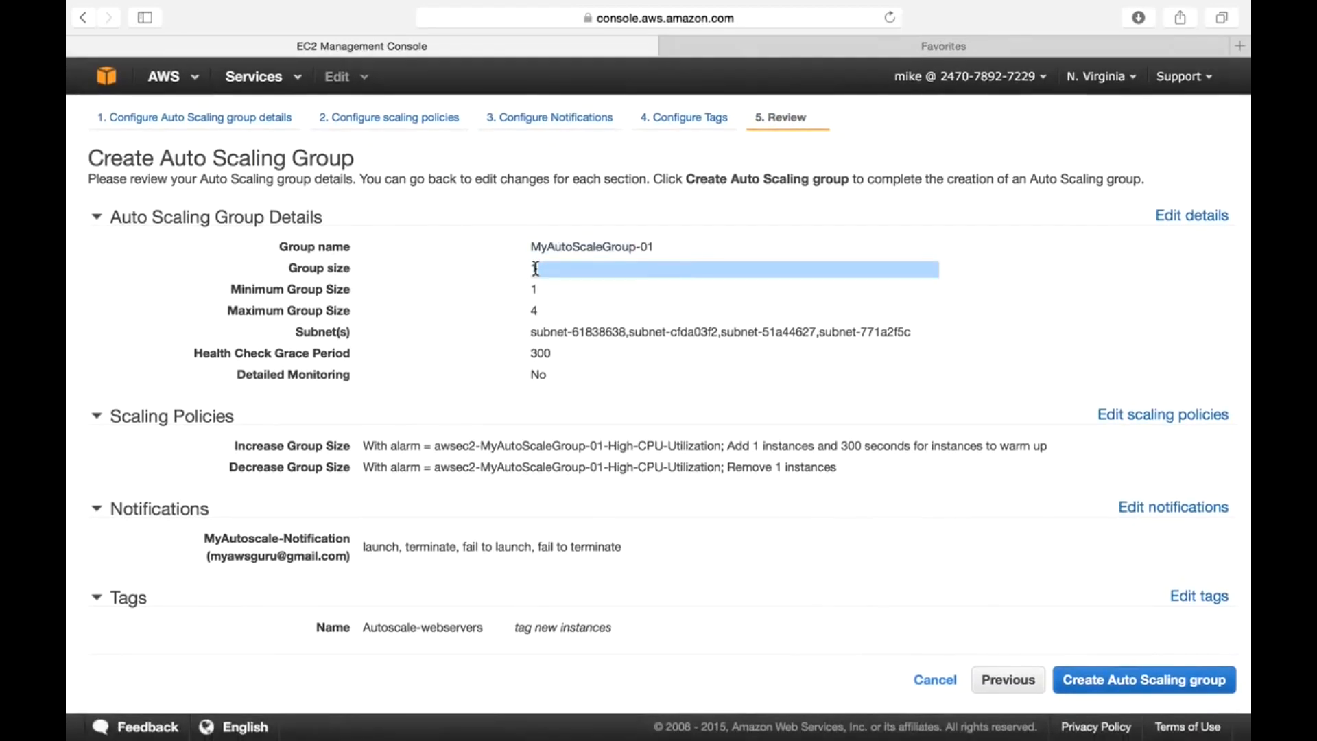
triple_click(558, 265)
click(527, 295)
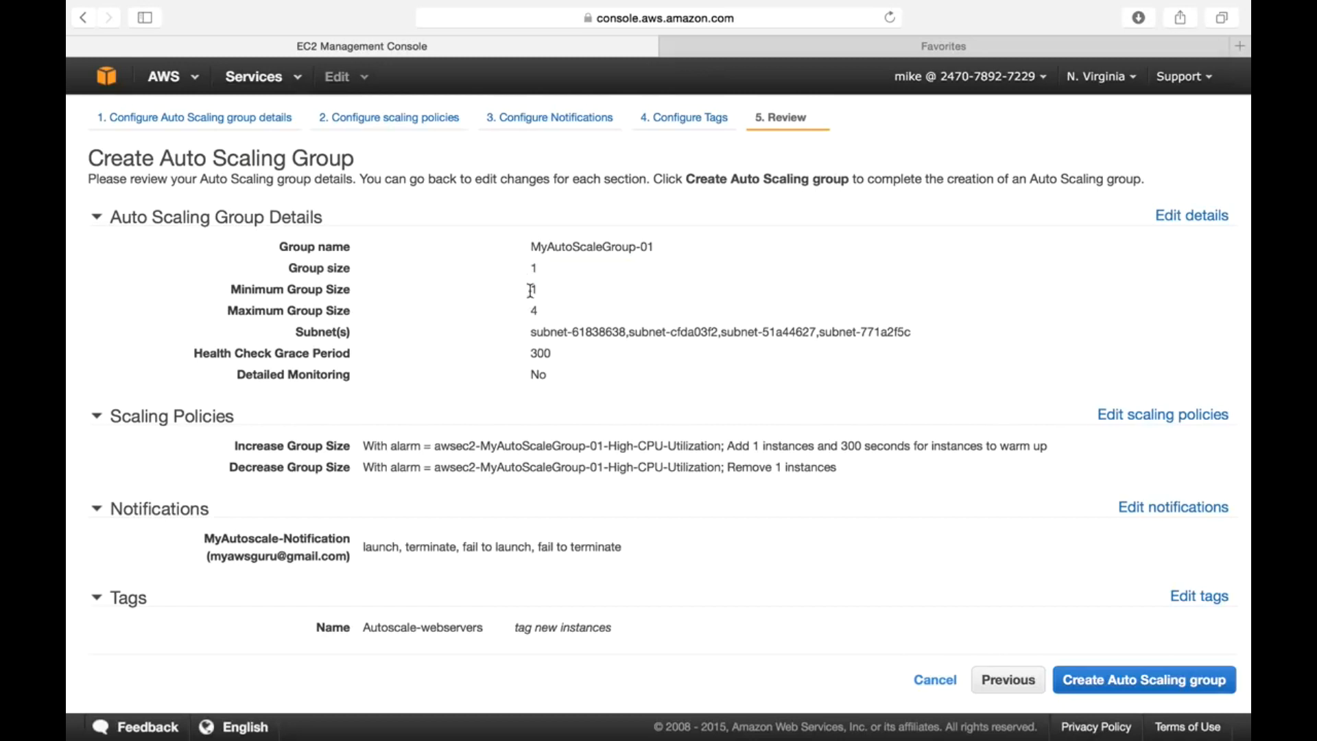
triple_click(539, 291)
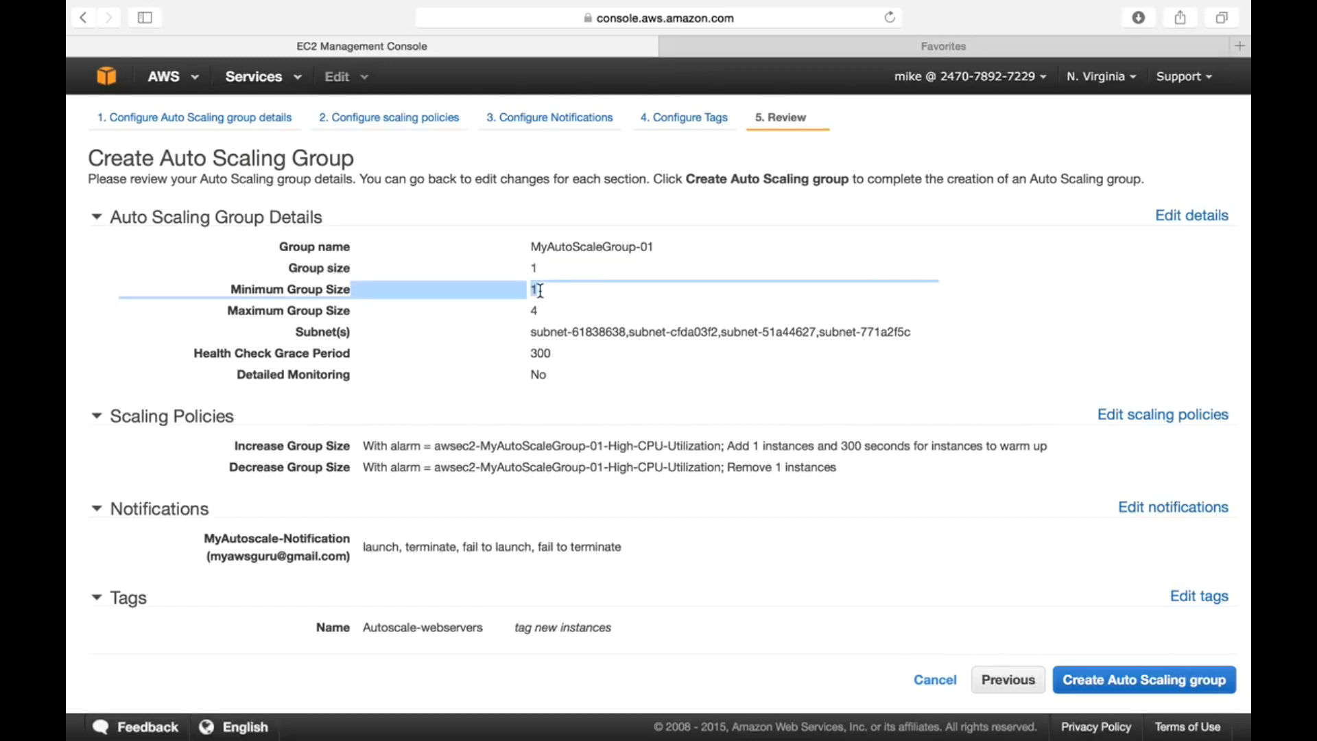
triple_click(514, 309)
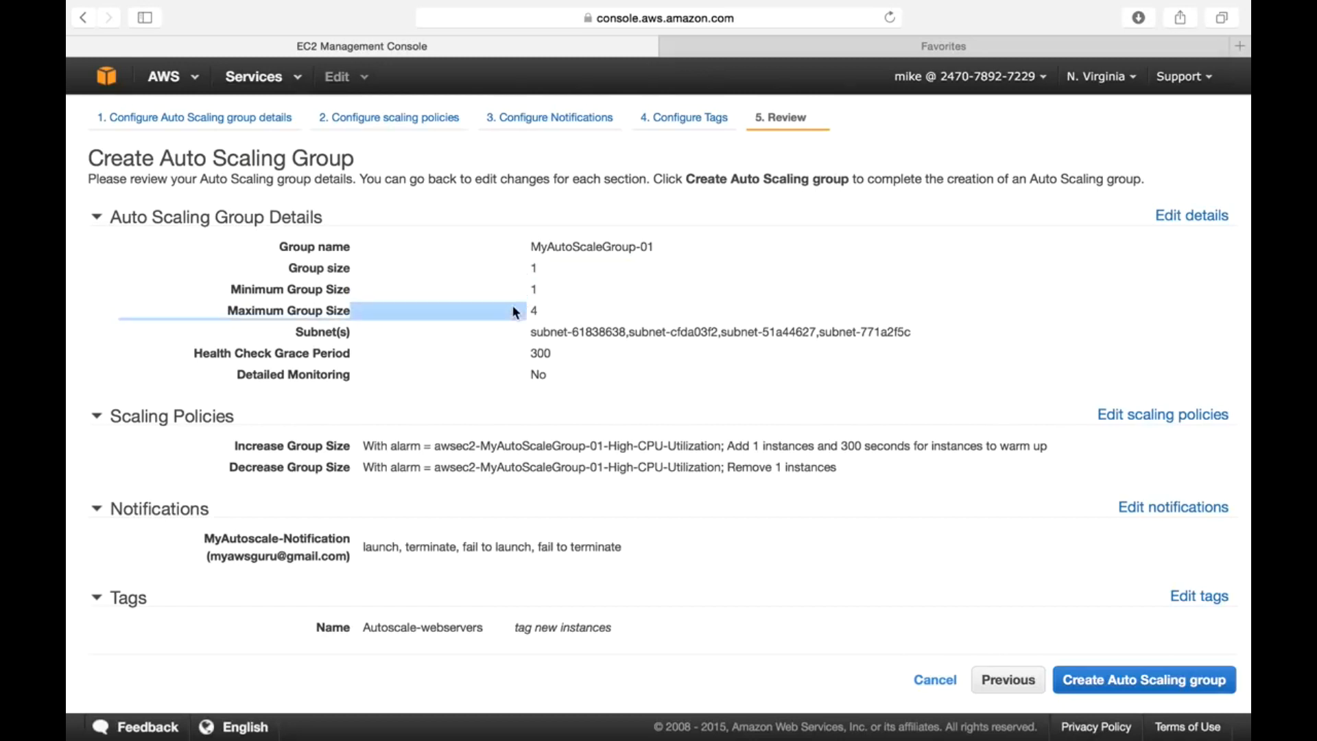
- Check the scaling policies (add 1, remove 1 instance) and create the group
click(619, 420)
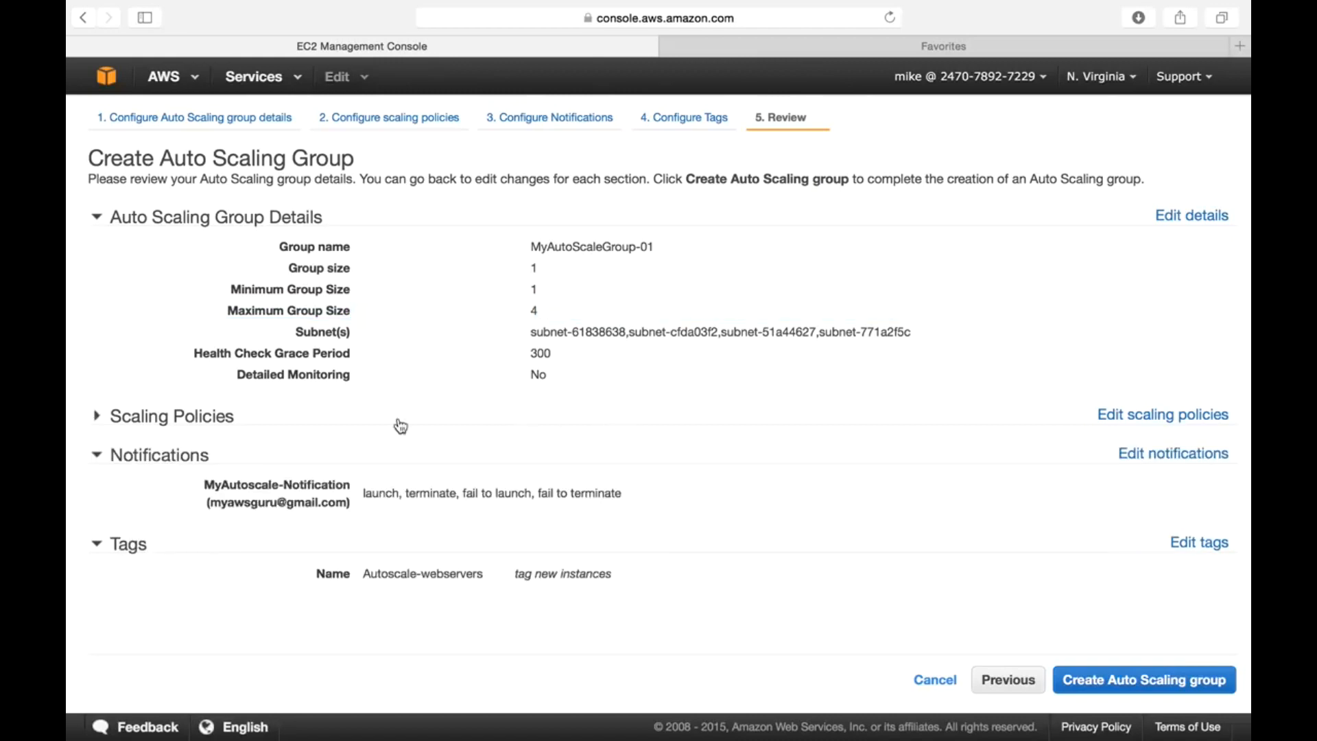
click(133, 423)
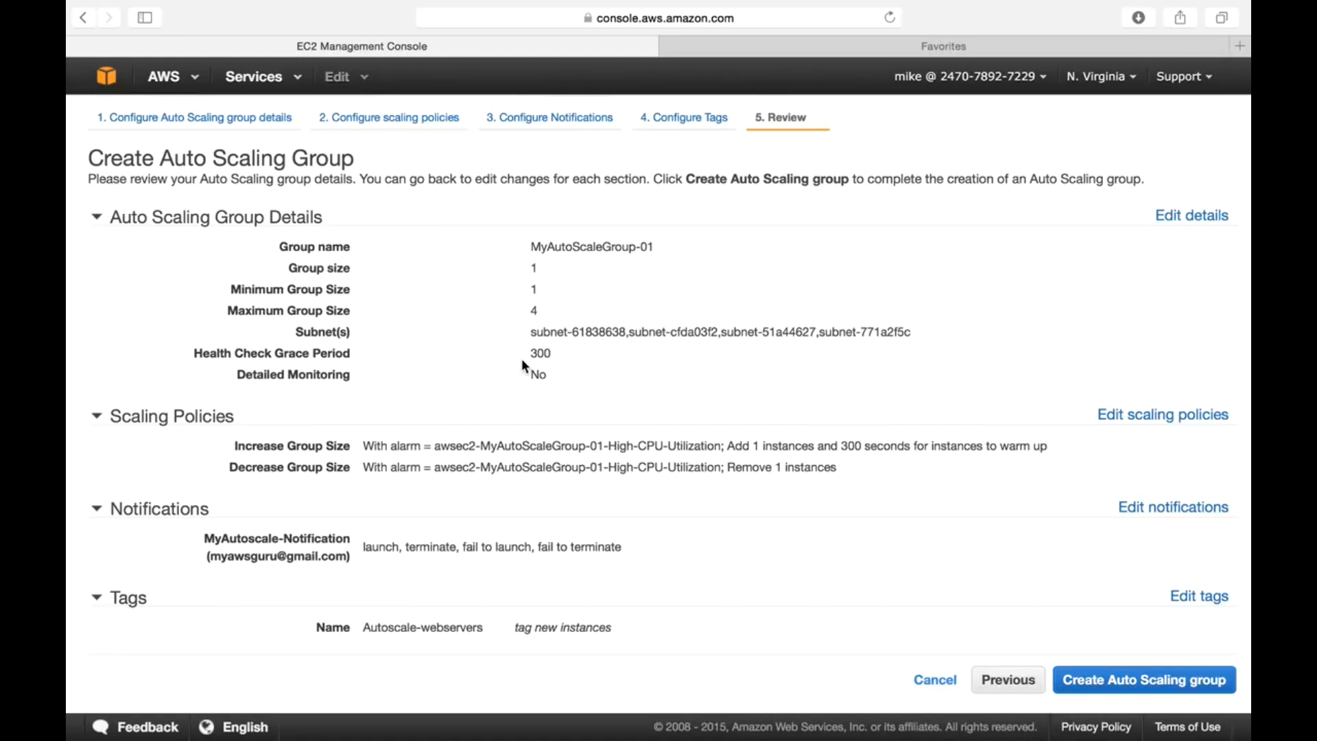
scroll(574, 492, down, 1)
drag(728, 447, 785, 446)
drag(726, 468, 855, 471)
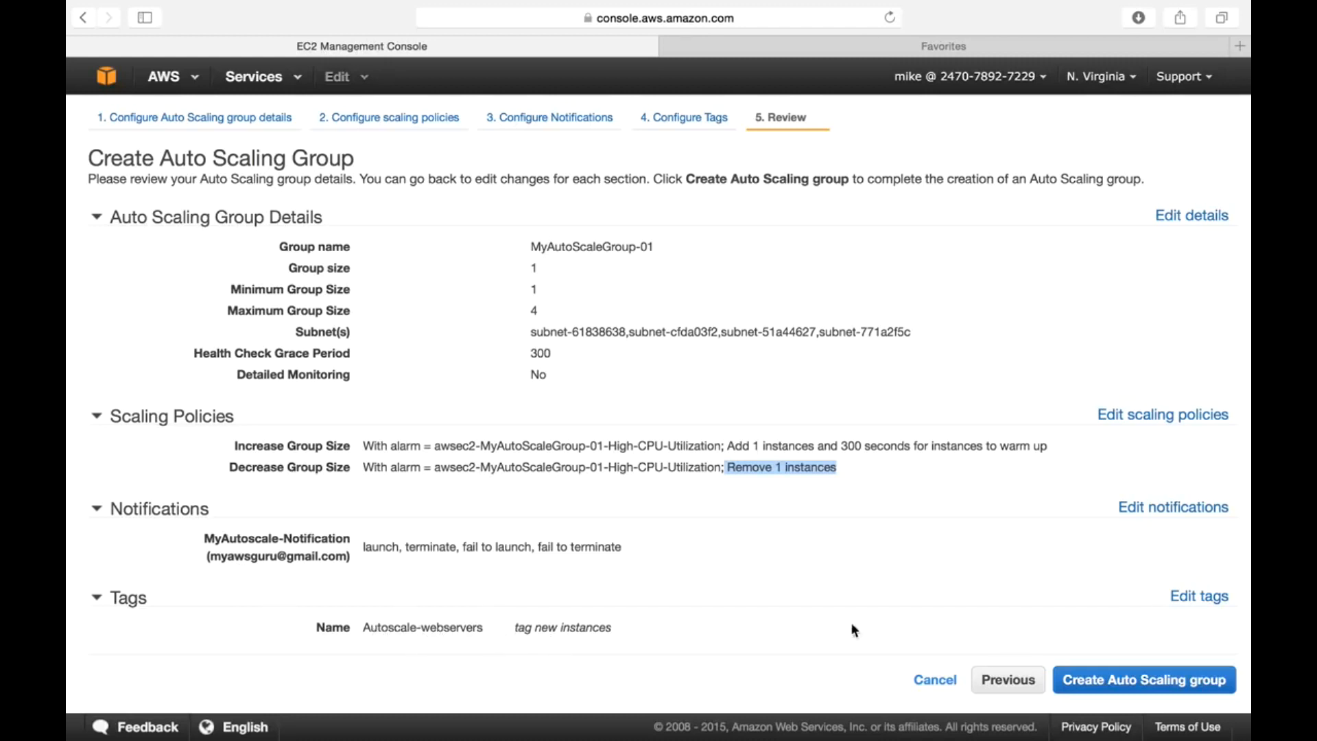
click(1192, 692)
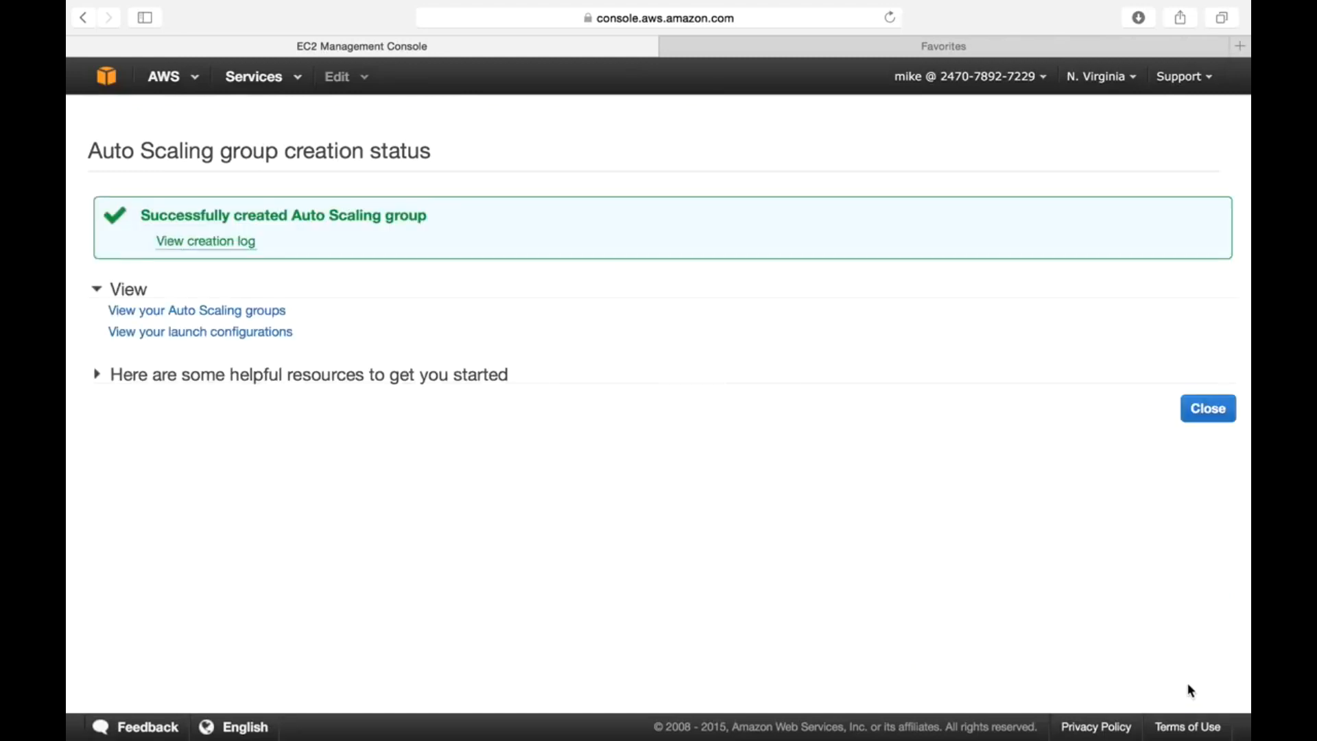
- Close the creation status page and go to the EC2 Instances list
click(1215, 419)
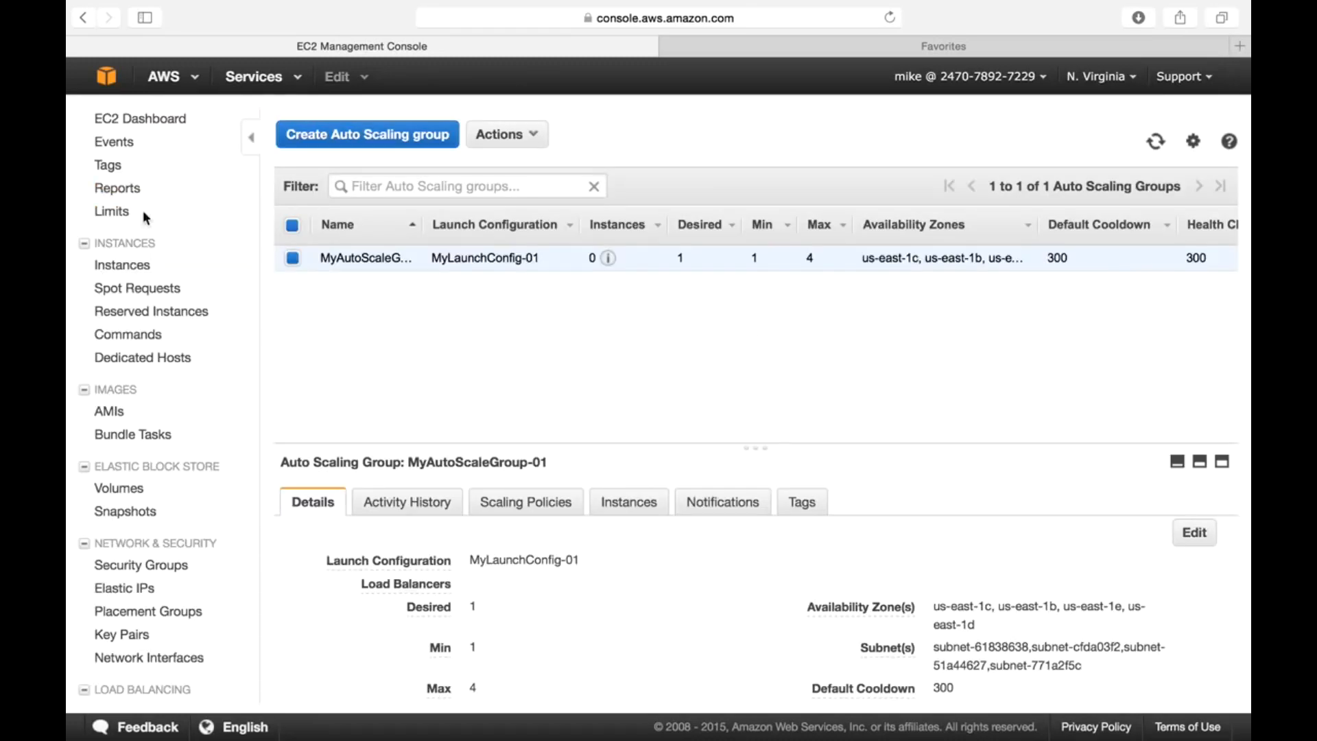
click(136, 263)
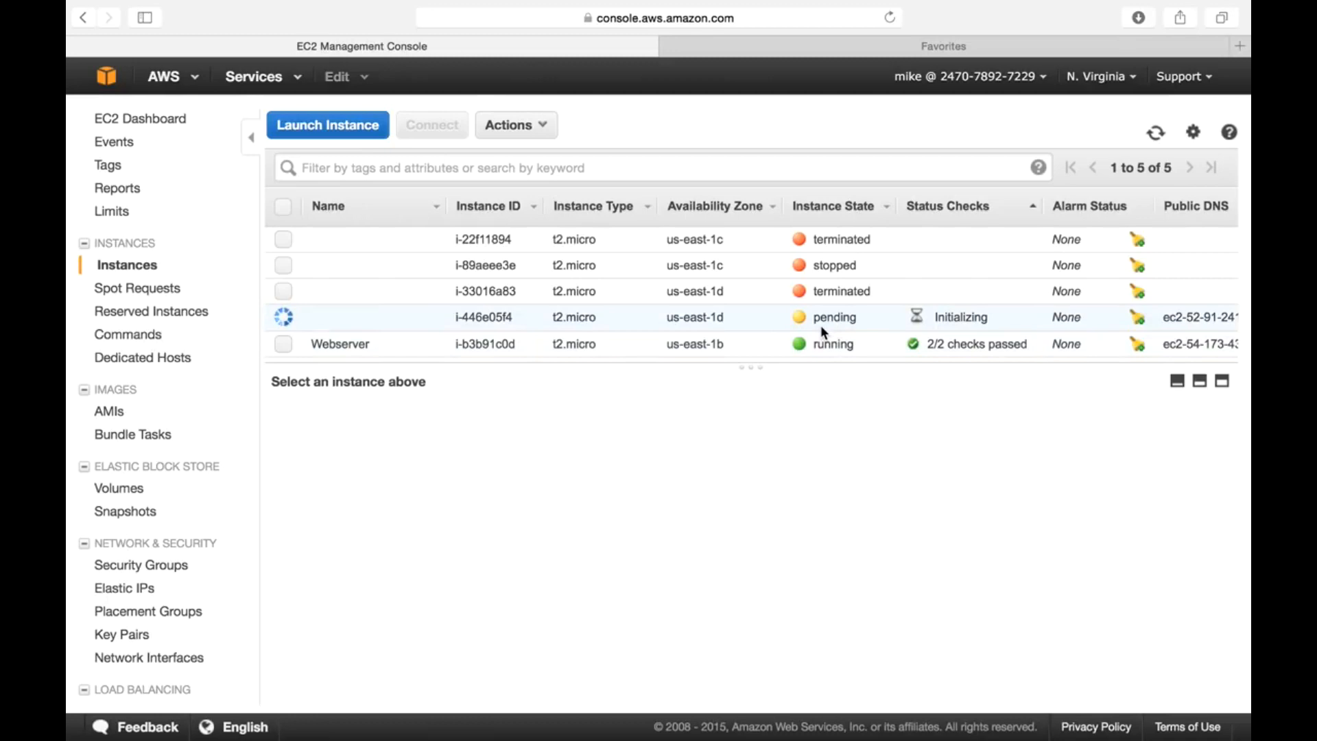
- Inspect the new pending instance's description, then return to Auto Scaling Groups
click(765, 320)
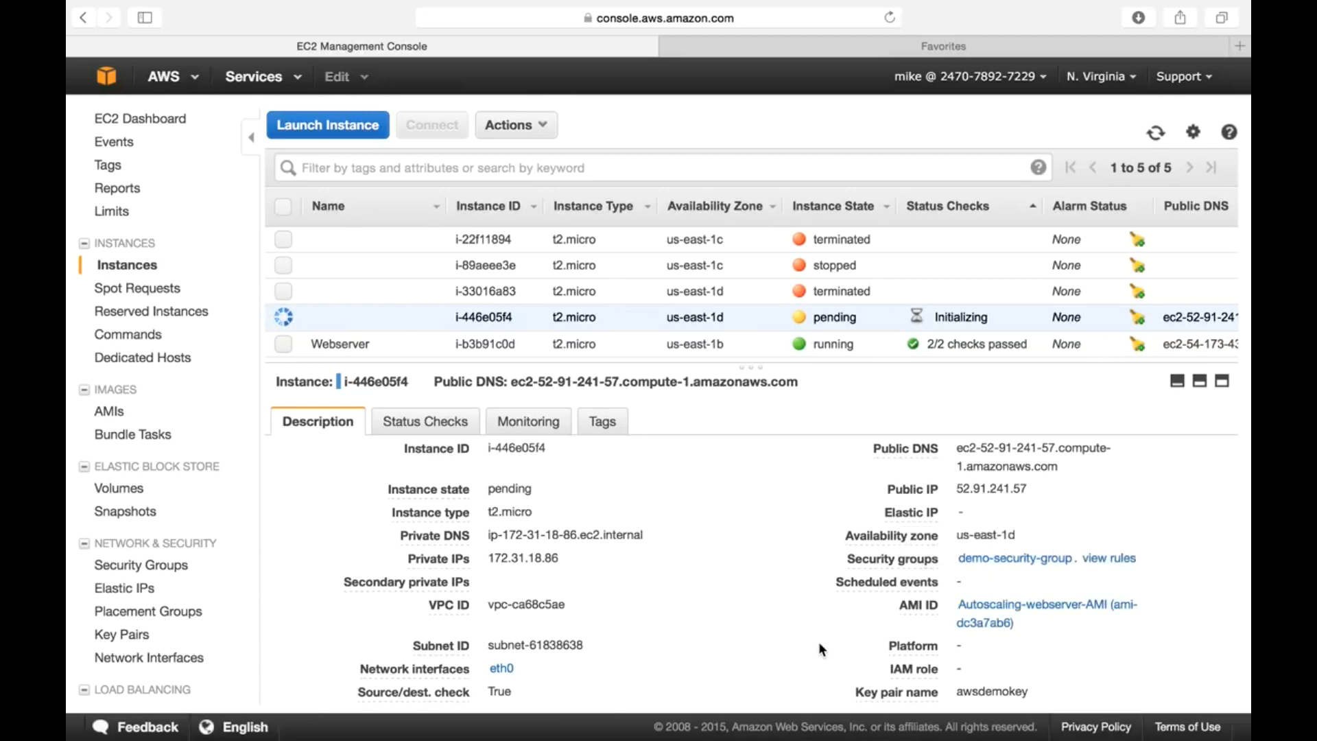
click(1156, 134)
scroll(697, 587, down, 5)
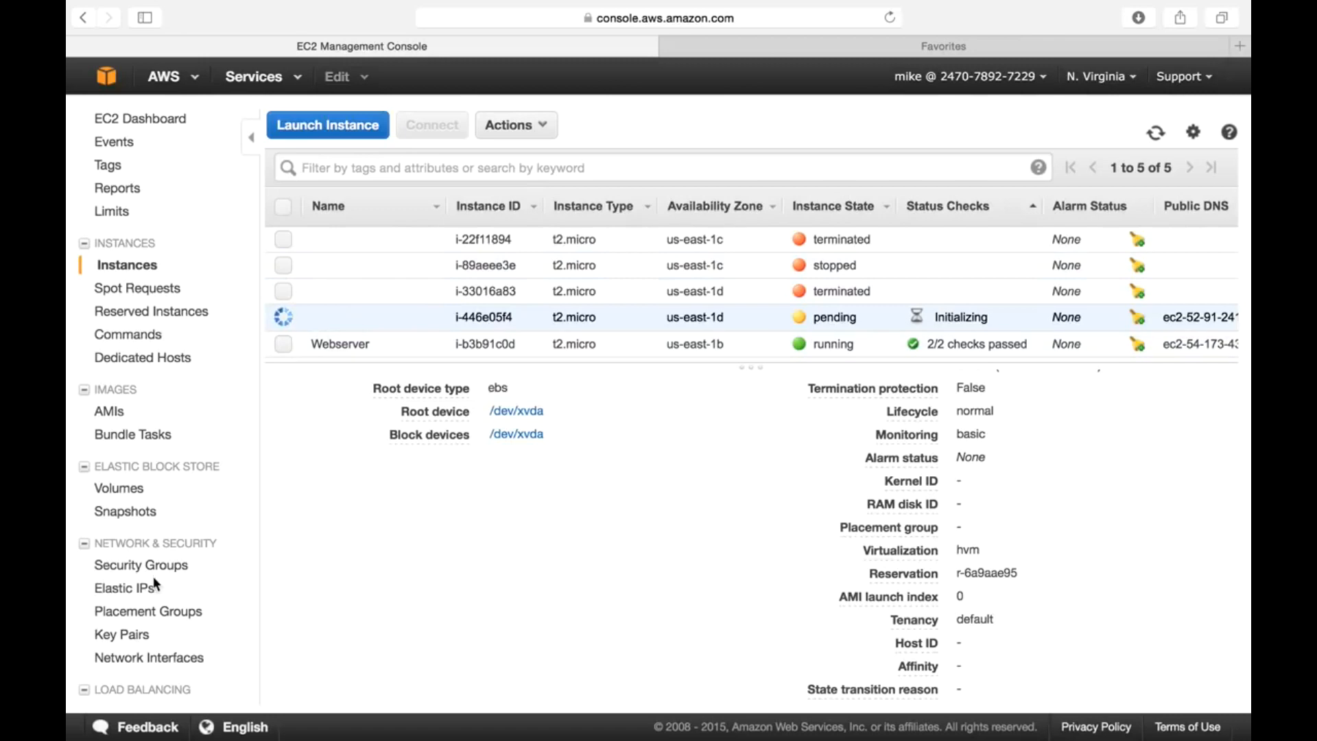
scroll(171, 657, down, 3)
click(163, 691)
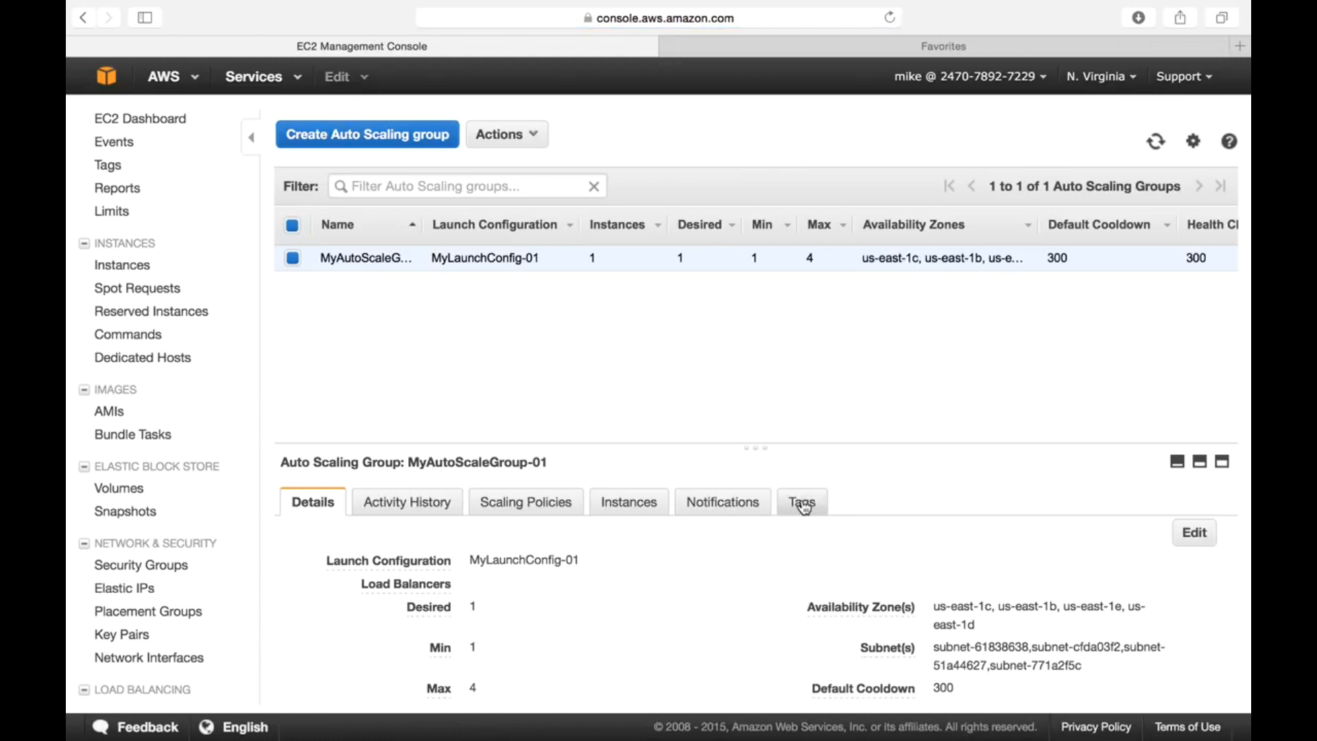
- Confirm MyAutoScaleGroup-01's tag Name = Autoscale-webservers, then return to Instances
click(798, 505)
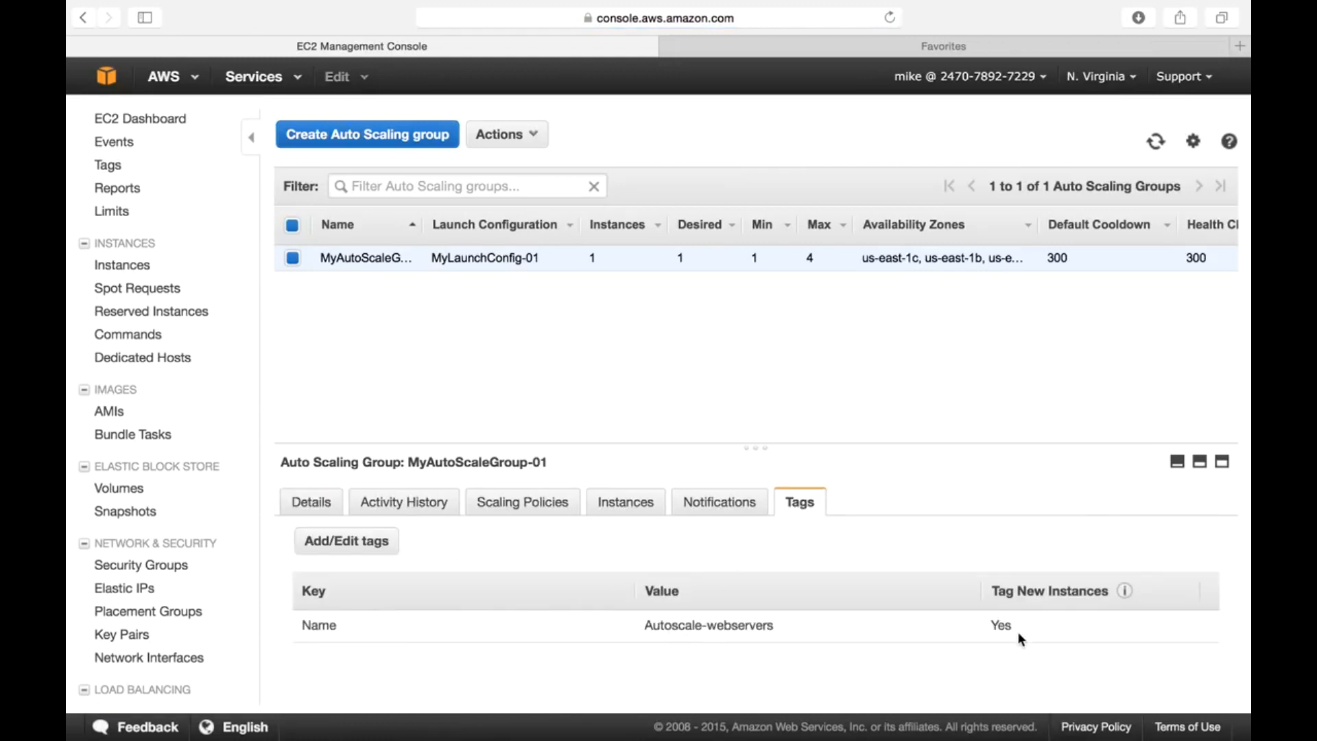
mouse_move(1125, 593)
click(131, 269)
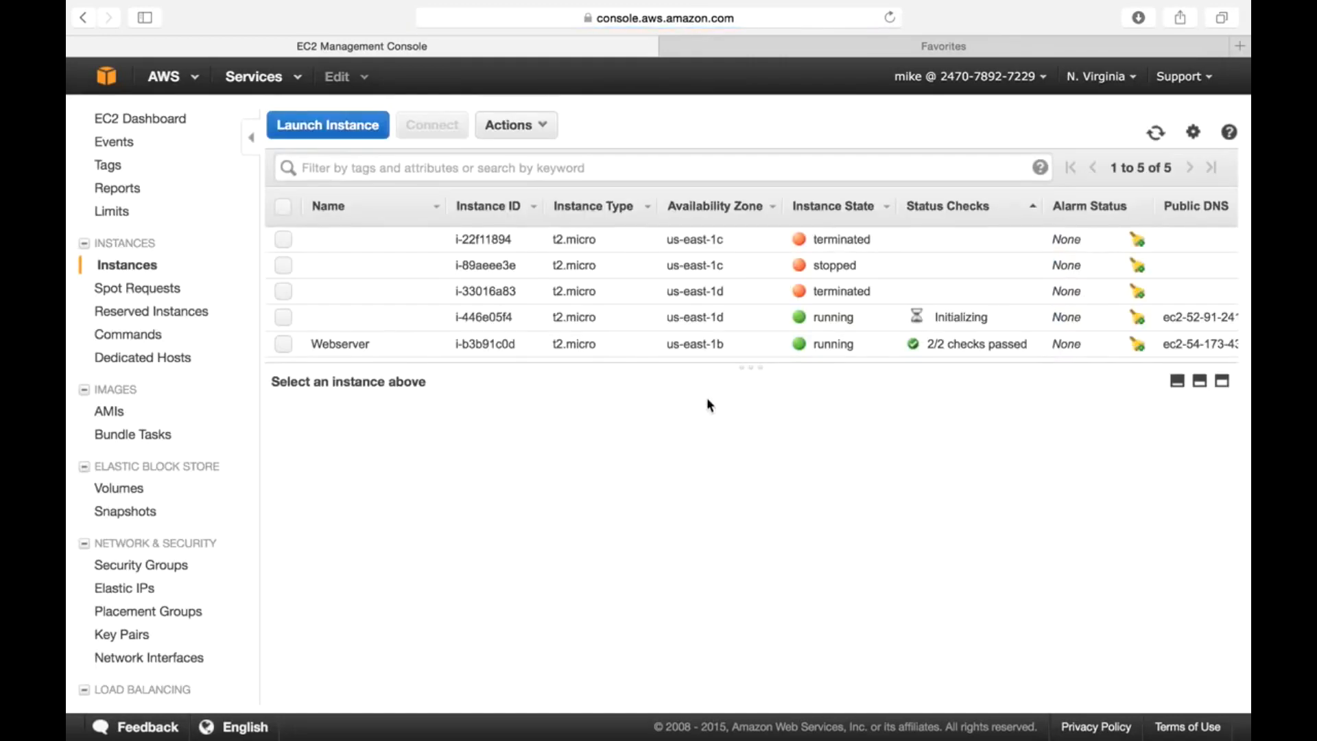
- Copy instance i-446e05f4's public IP 52.91.241.57 and switch to the other browser tab
click(636, 316)
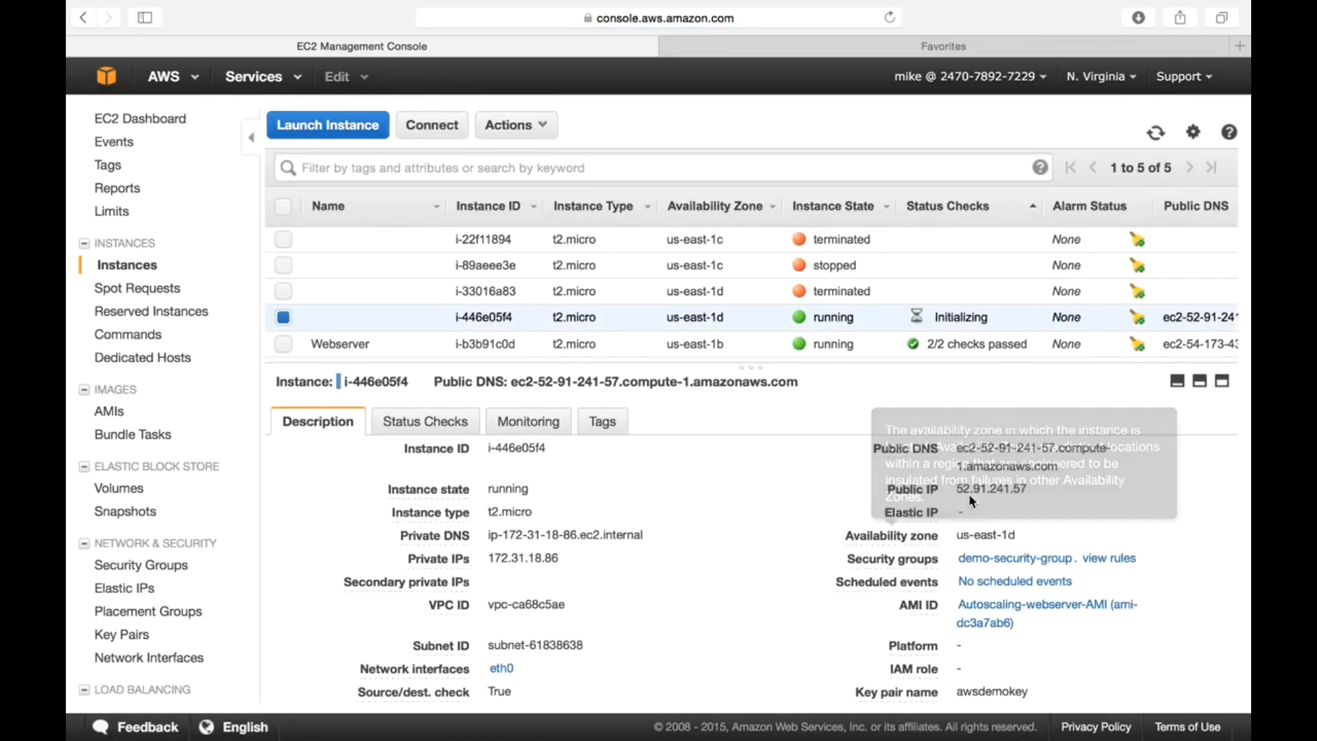
double_click(1018, 488)
key(super+c)
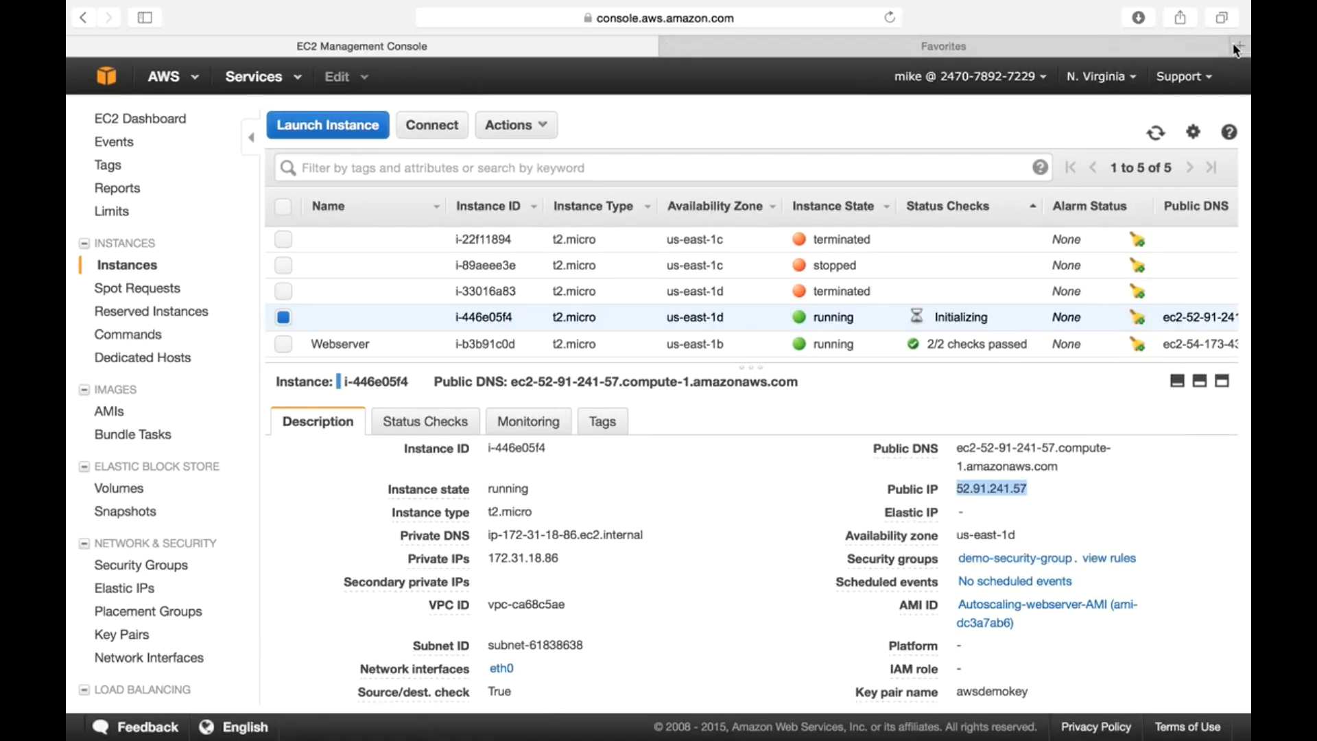
click(1061, 50)
- Load 52.91.241.57 in Safari, retrying after it cannot connect
key(super+v)
key(Return)
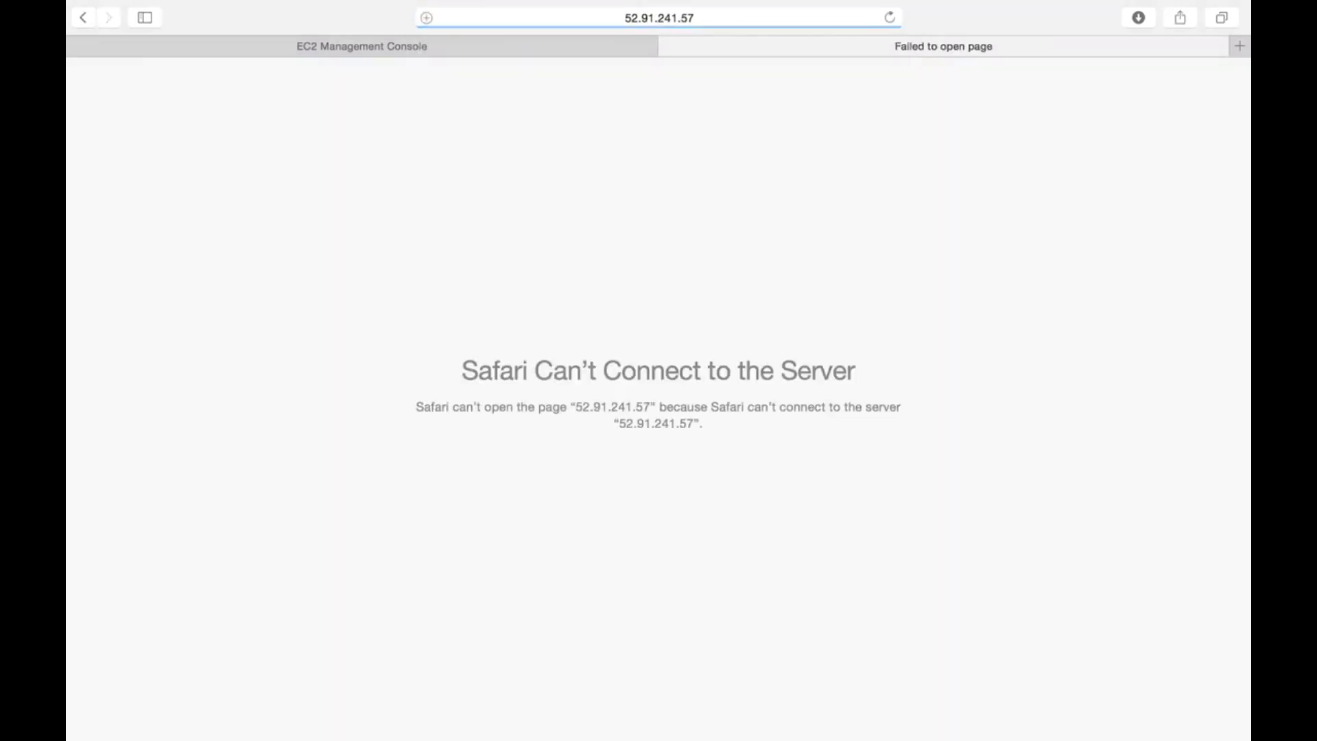
click(549, 16)
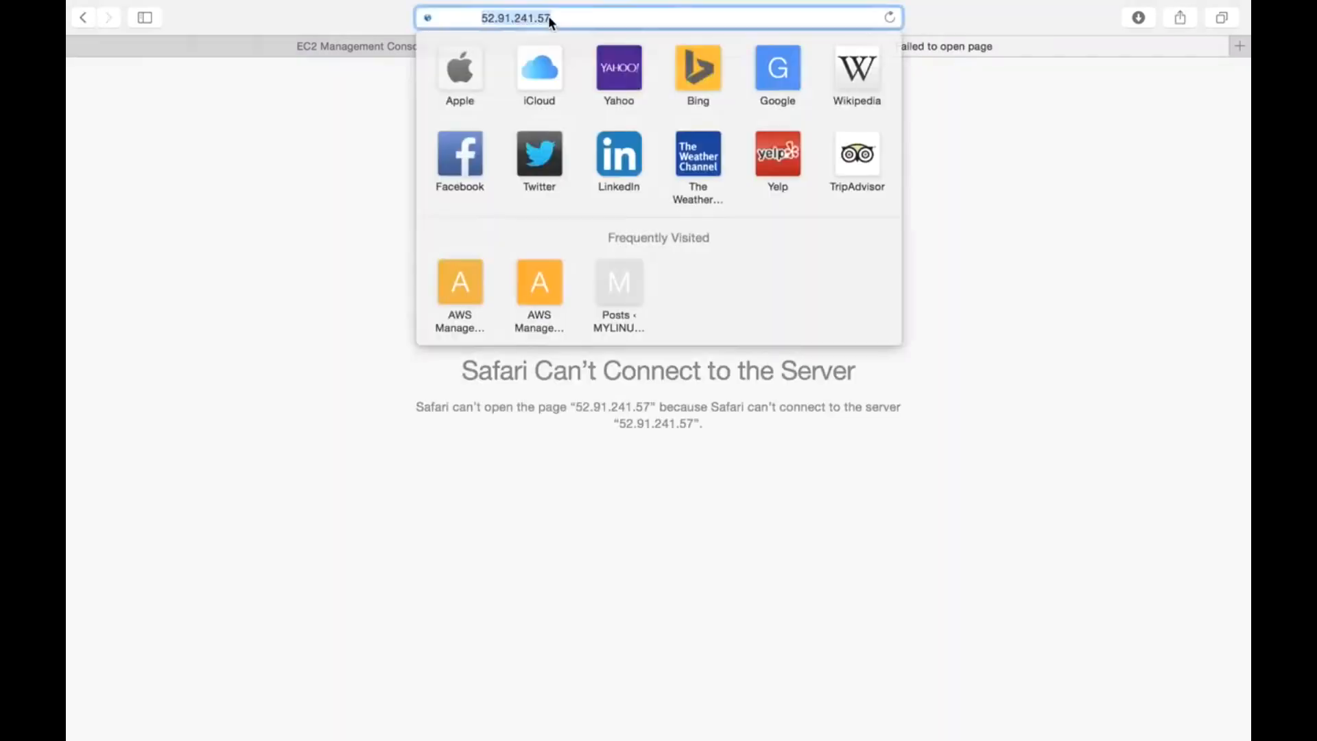
key(Return)
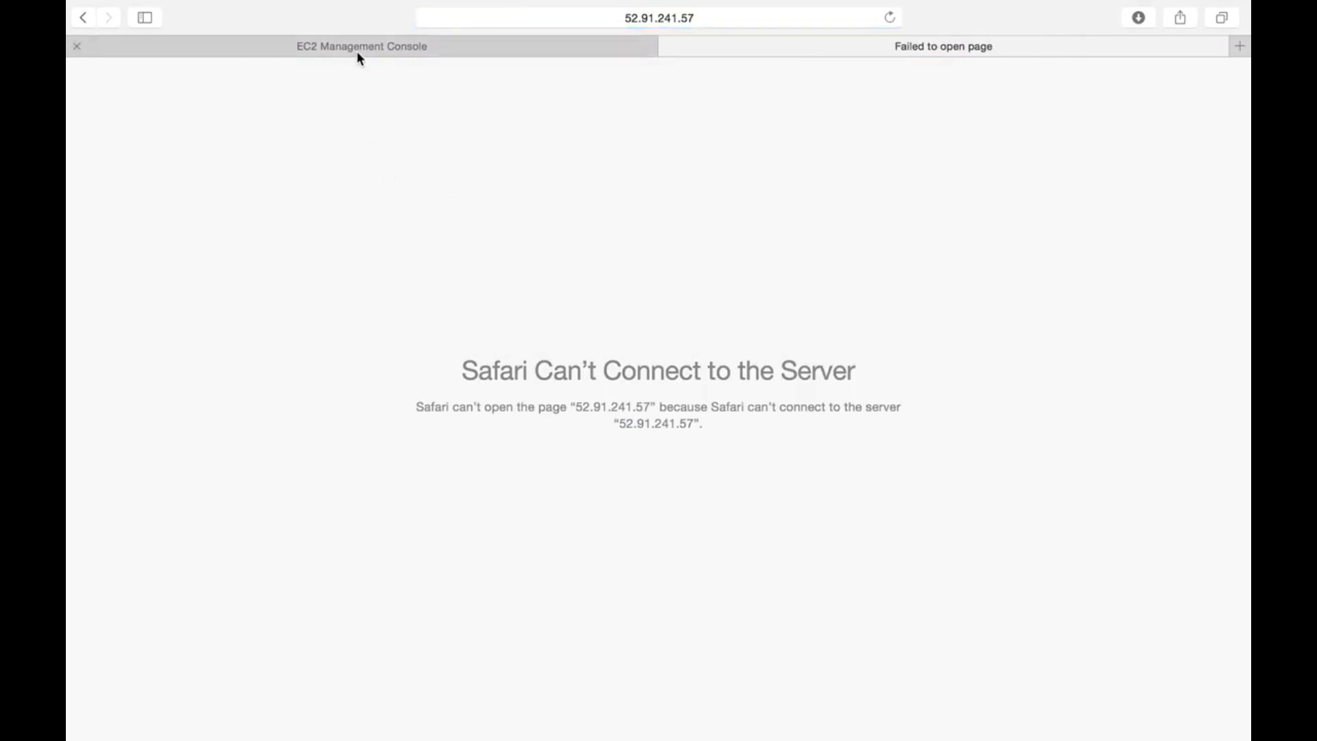
- Refresh the EC2 instance list, then reload the IP until the test page appears
click(360, 48)
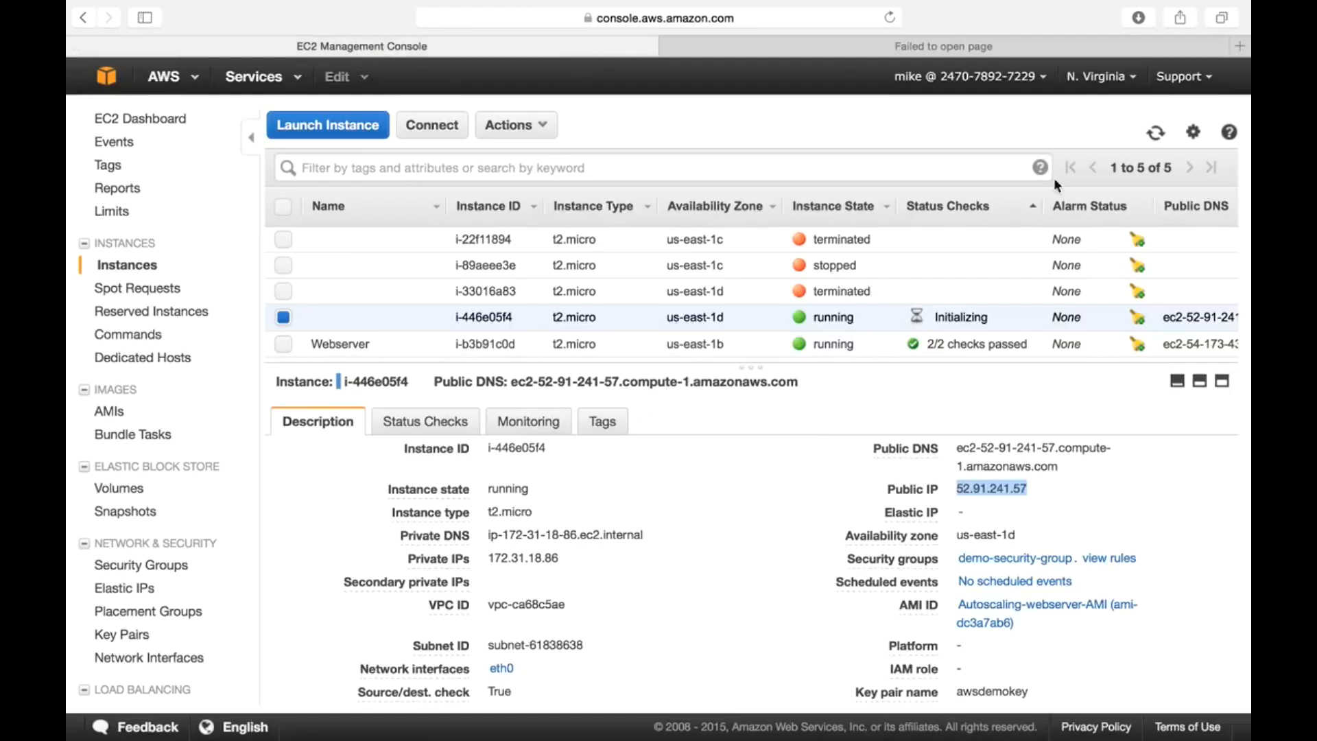
click(1156, 134)
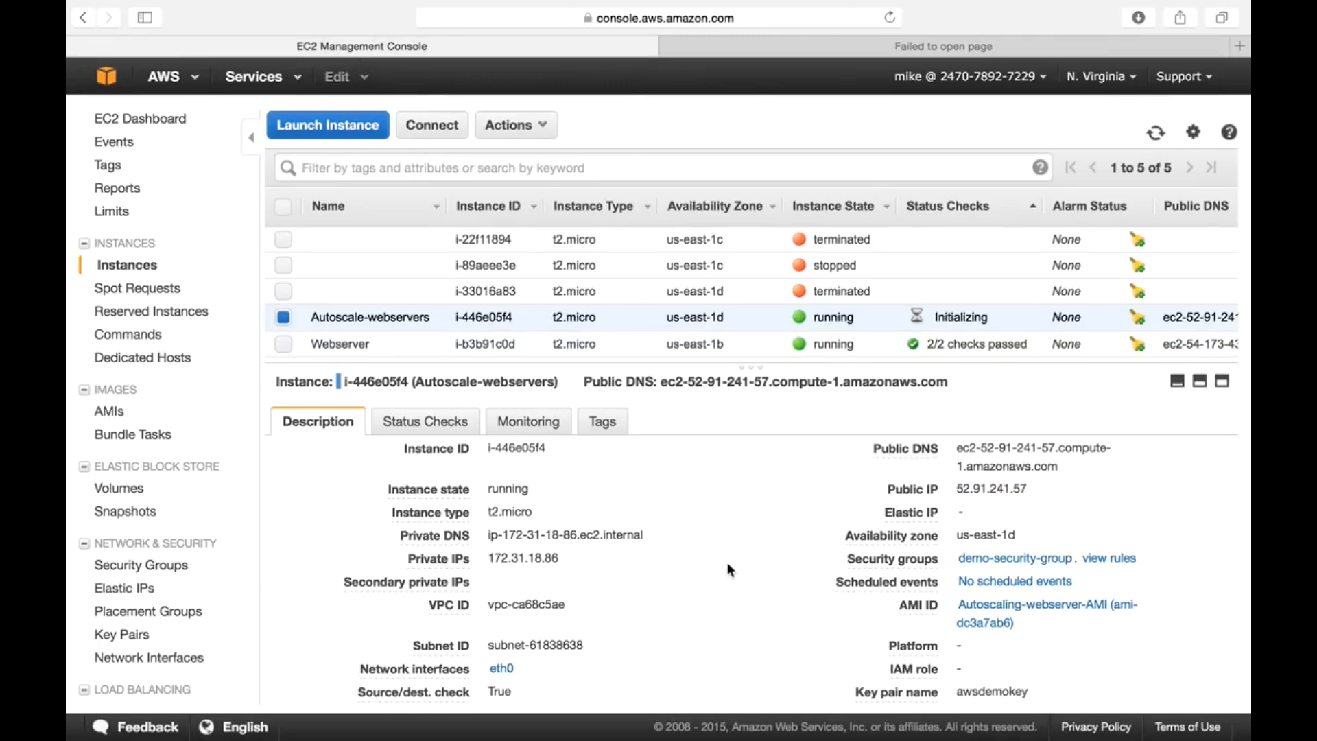
mouse_move(386, 316)
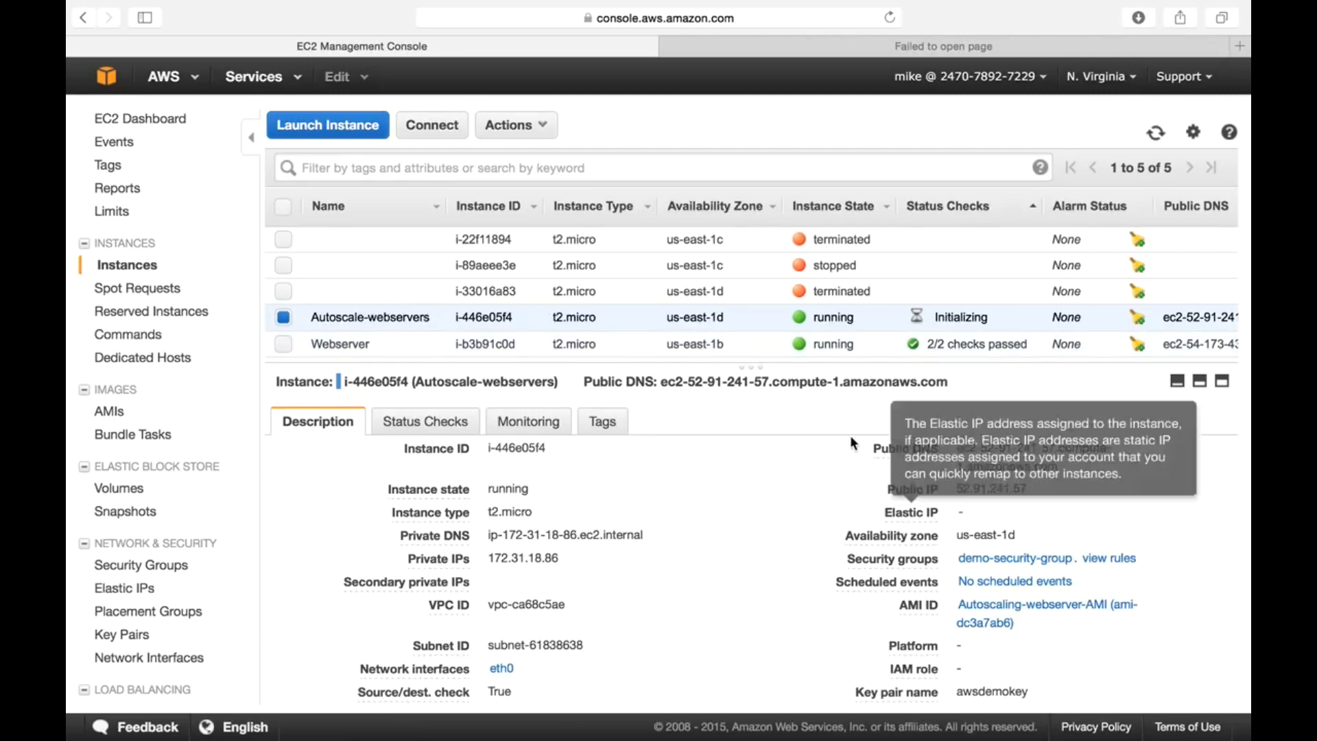
click(801, 48)
click(644, 24)
key(Return)
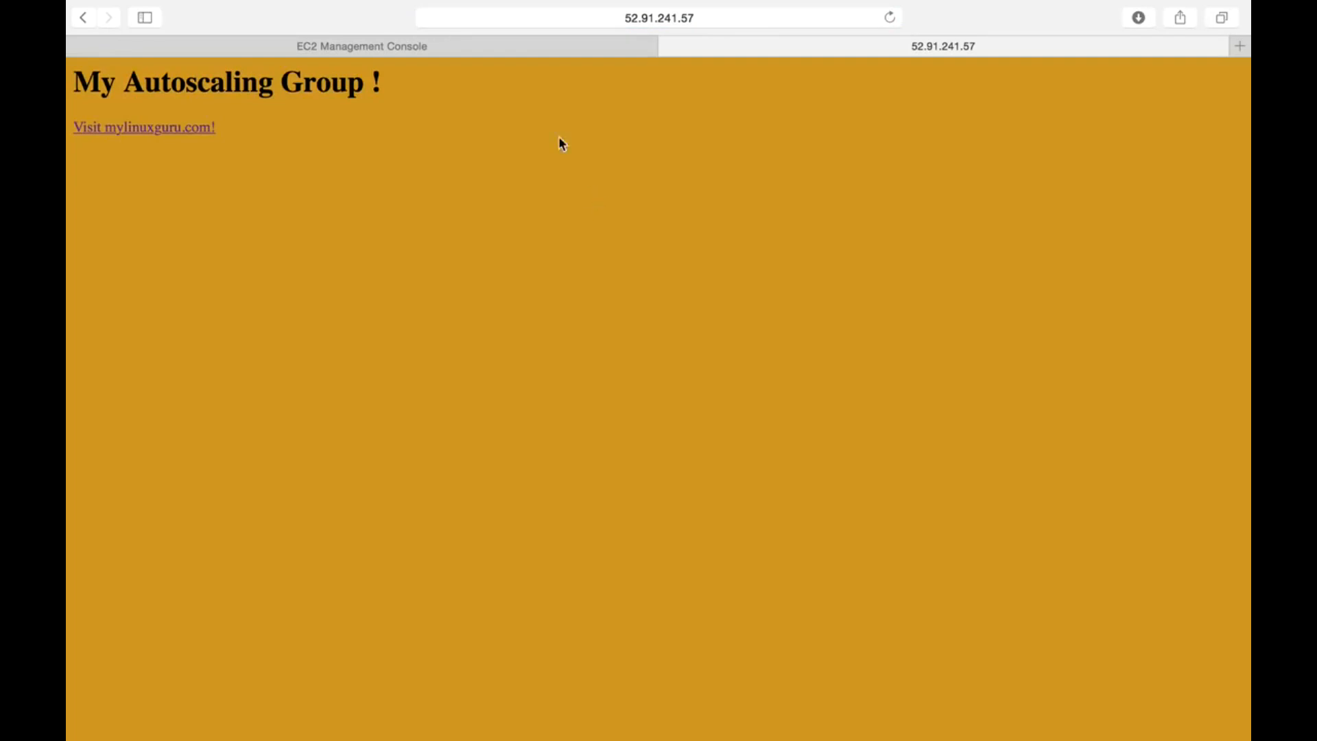
- Copy the instance's example ssh command from the Connect dialog and switch to Terminal
click(489, 47)
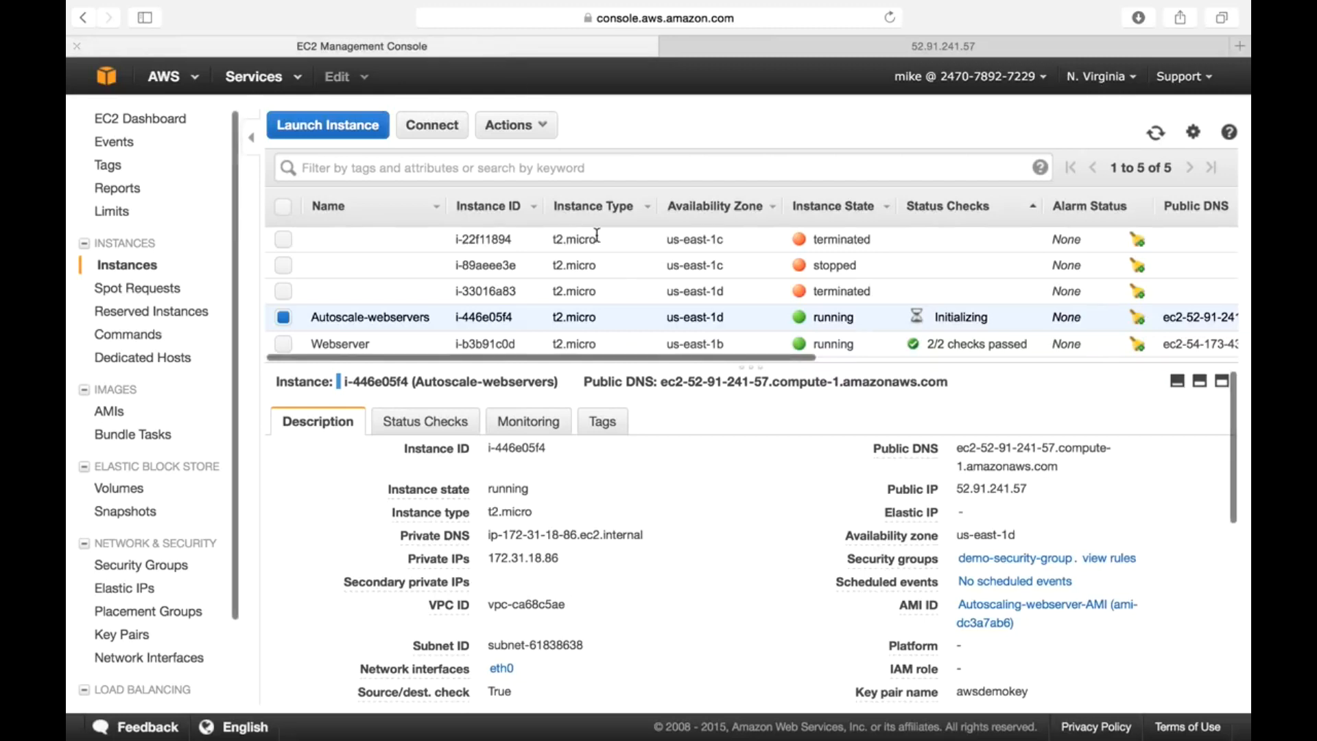
click(431, 134)
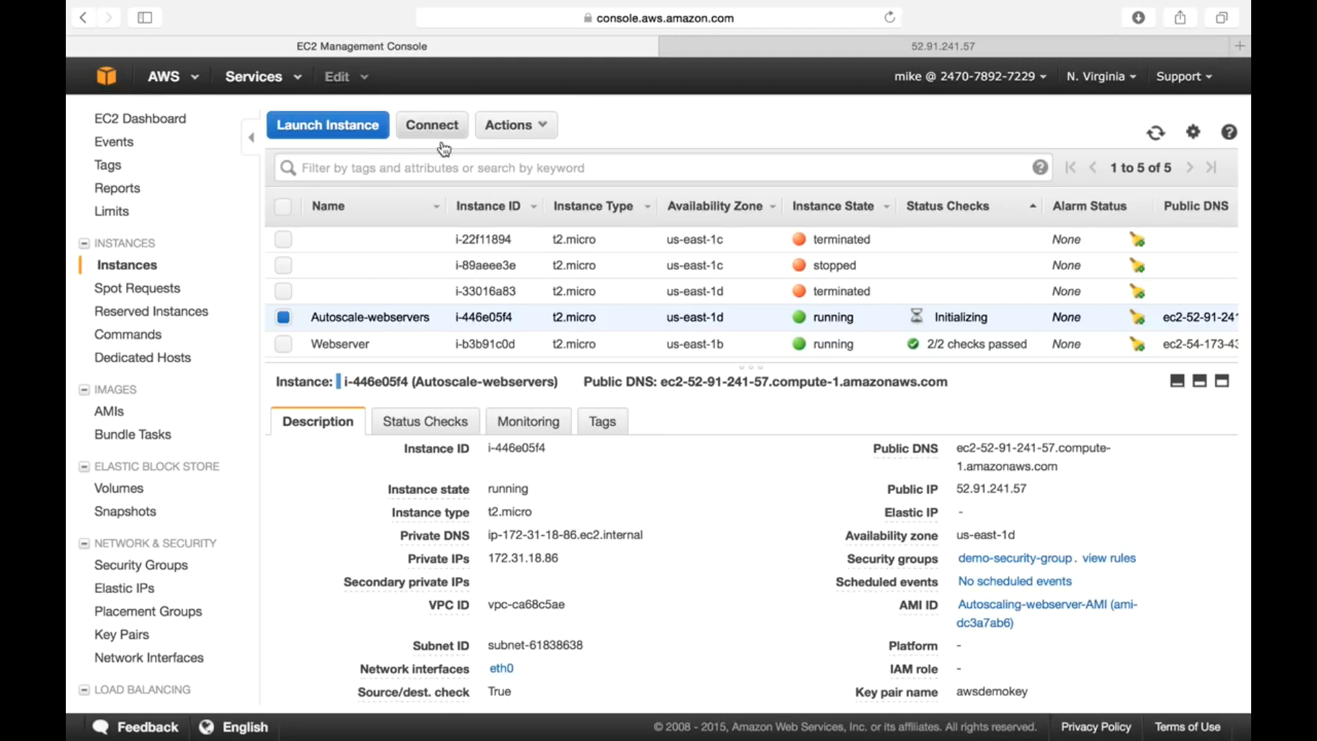
triple_click(591, 489)
key(super+c)
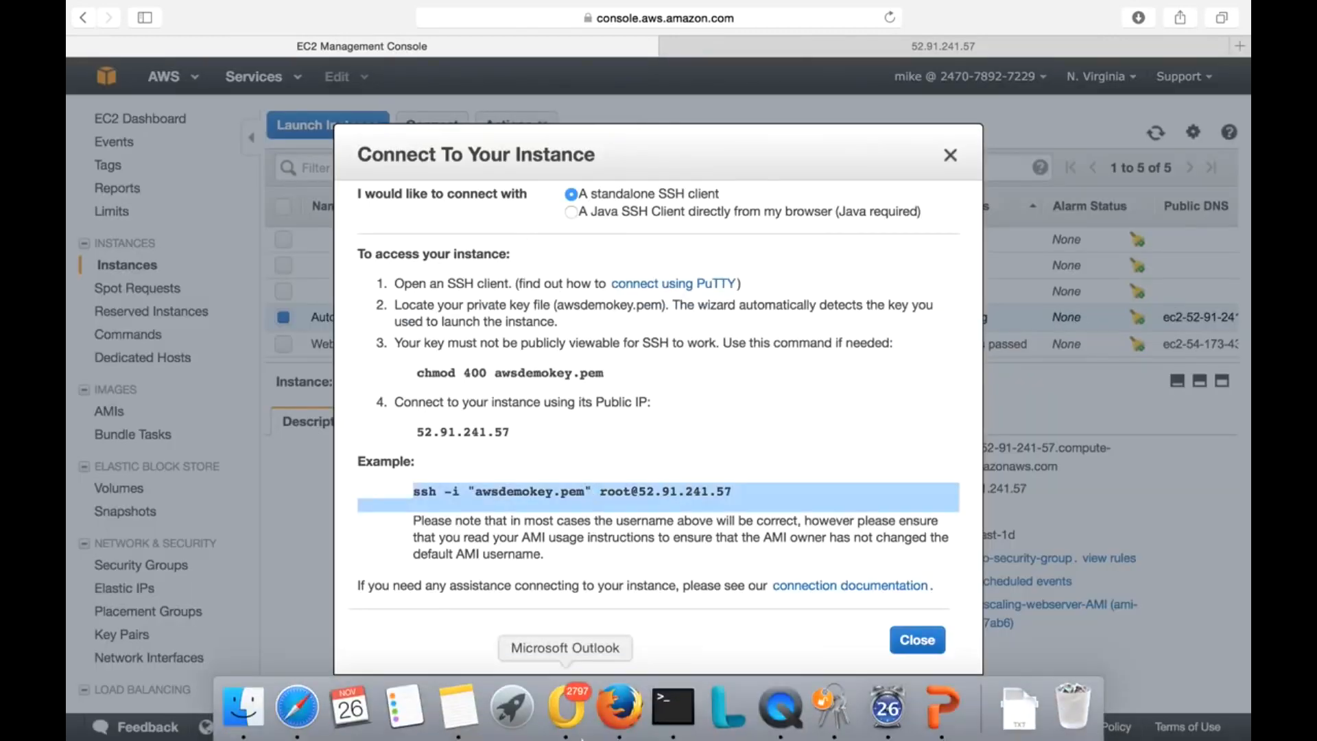
click(672, 707)
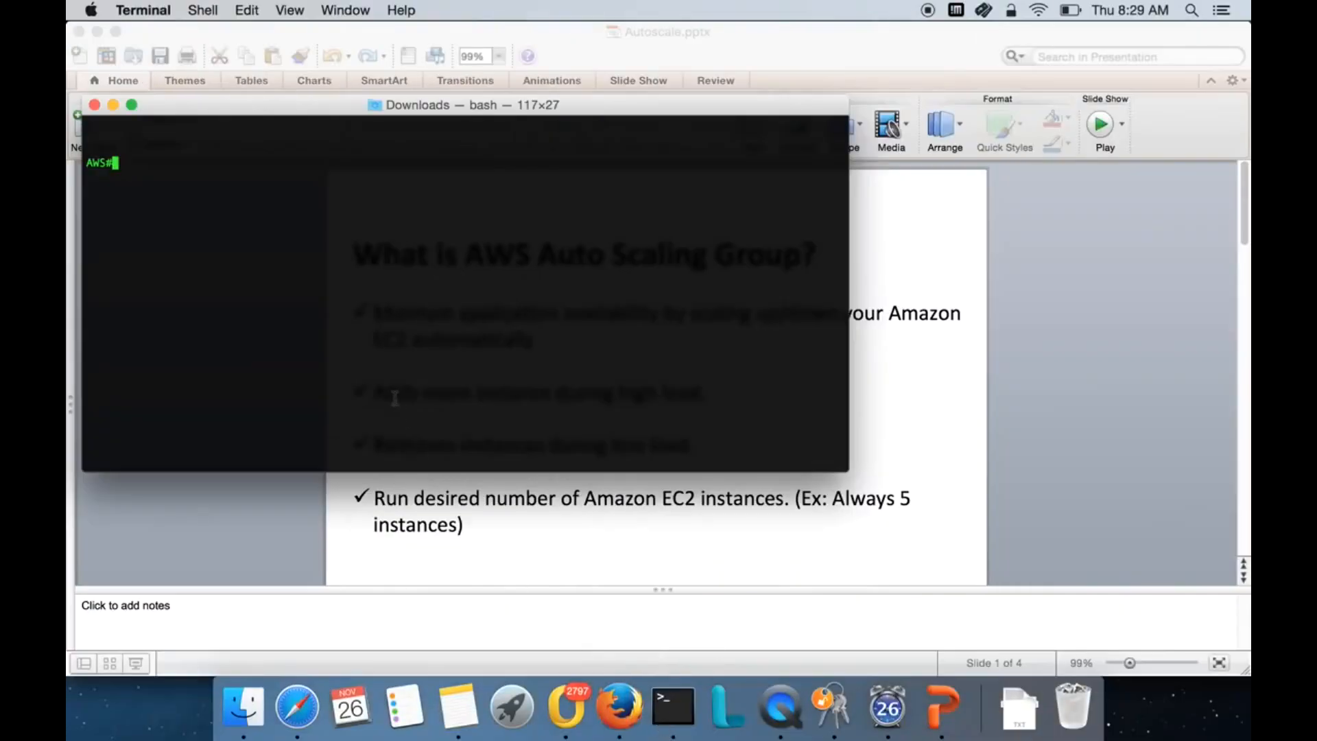
- Run the pasted ssh command to 52.91.241.57, accept the new host key, and abort the refused root login
key(Return)
key(Return)
right_click(407, 352)
click(430, 374)
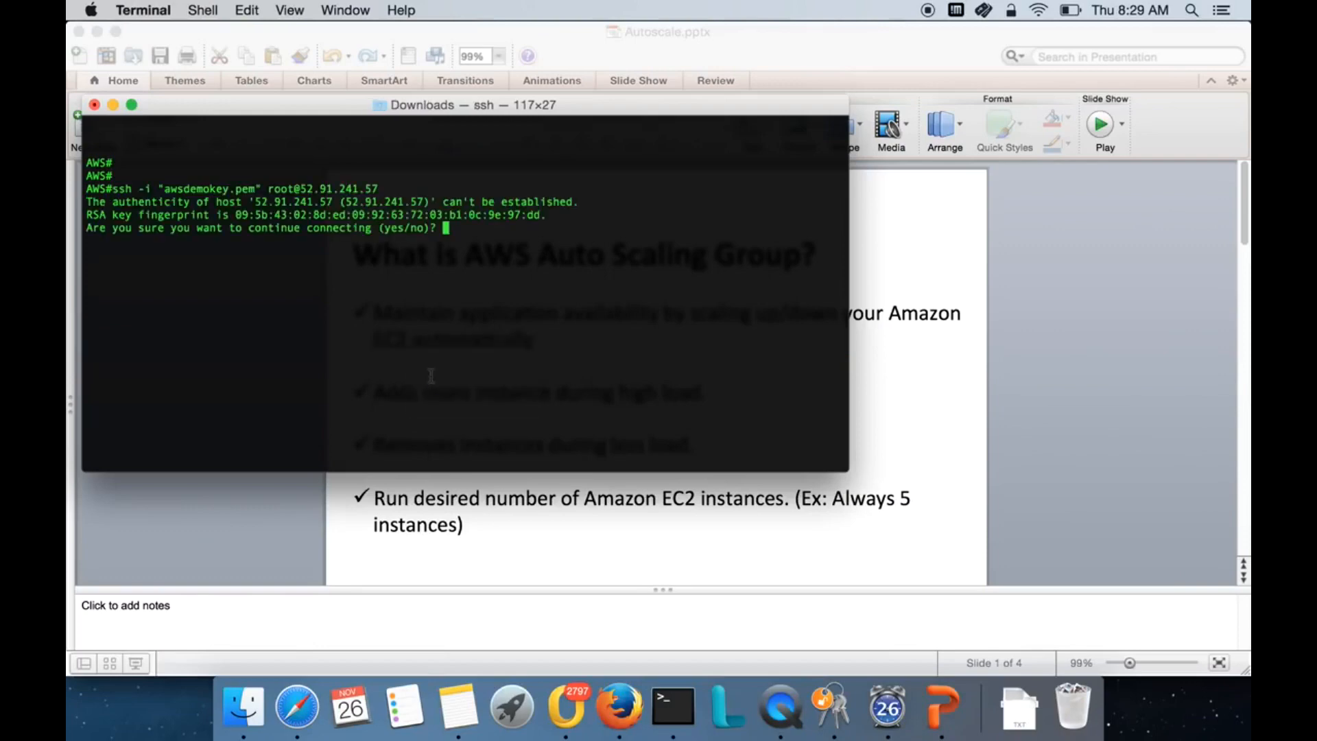
text(yes)
key(Return)
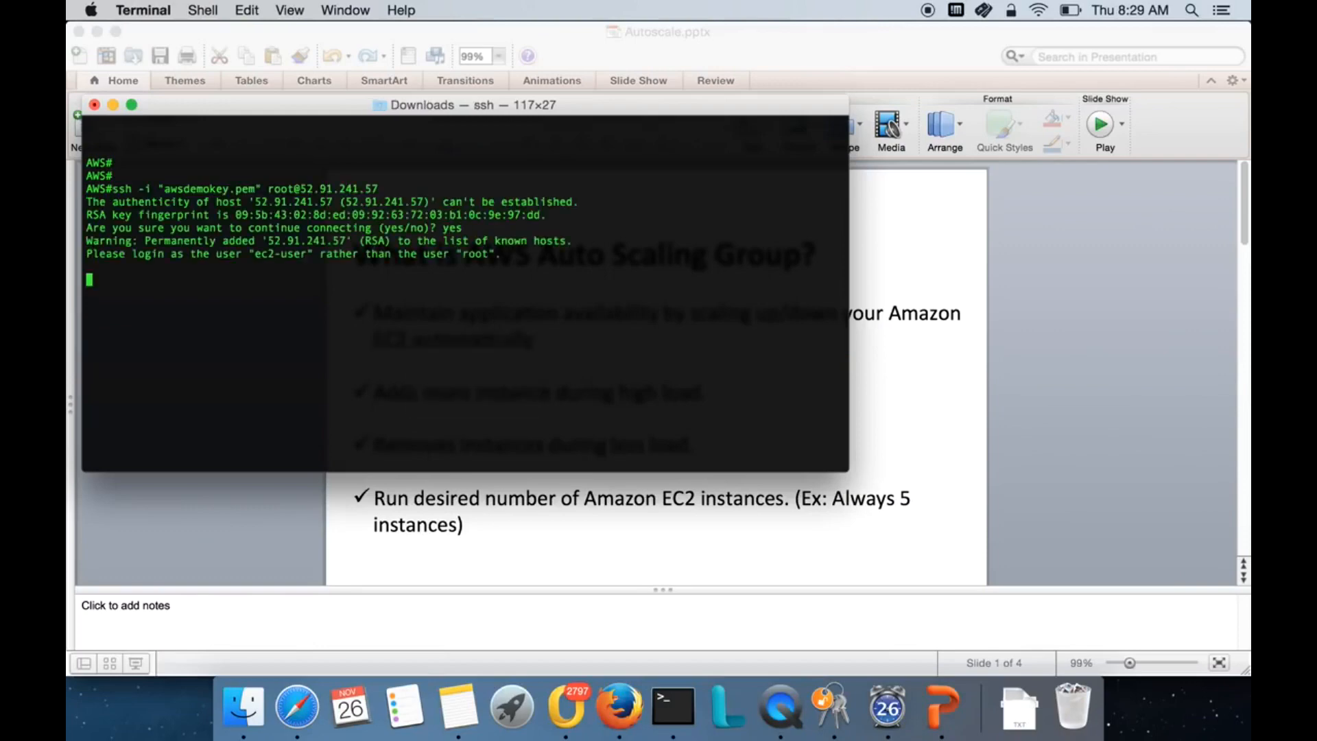
key(ctrl+c)
- Rerun the ssh command with root@ replaced by ec2-user@ to log in as ec2-user
key(Up)
key(BackSpace)
key(Left)
key(Left)
key(Left)
key(Left)
key(Left)
key(Left)
key(Left)
key(Left)
key(Left)
key(Left)
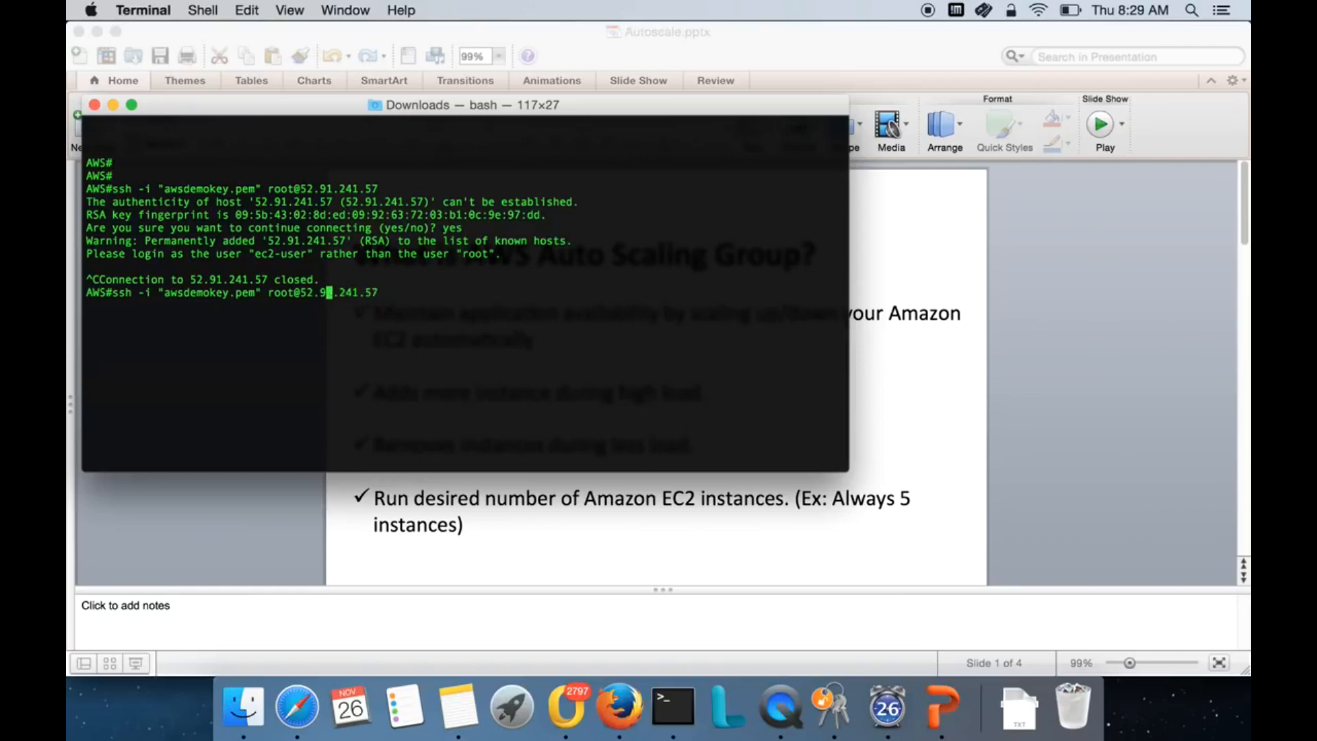
key(BackSpace)
key(BackSpace)
key(BackSpace)
key(BackSpace)
key(BackSpace)
text(ec2-user@)
key(Return)
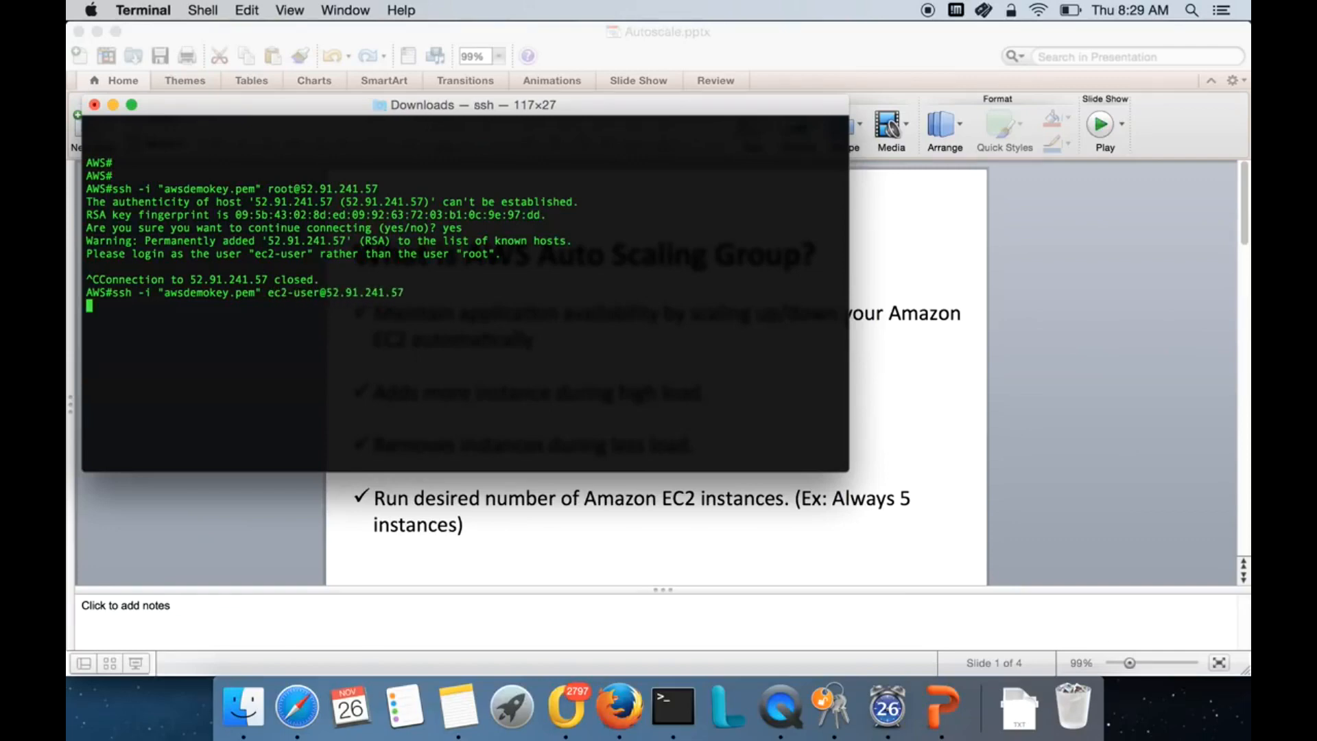
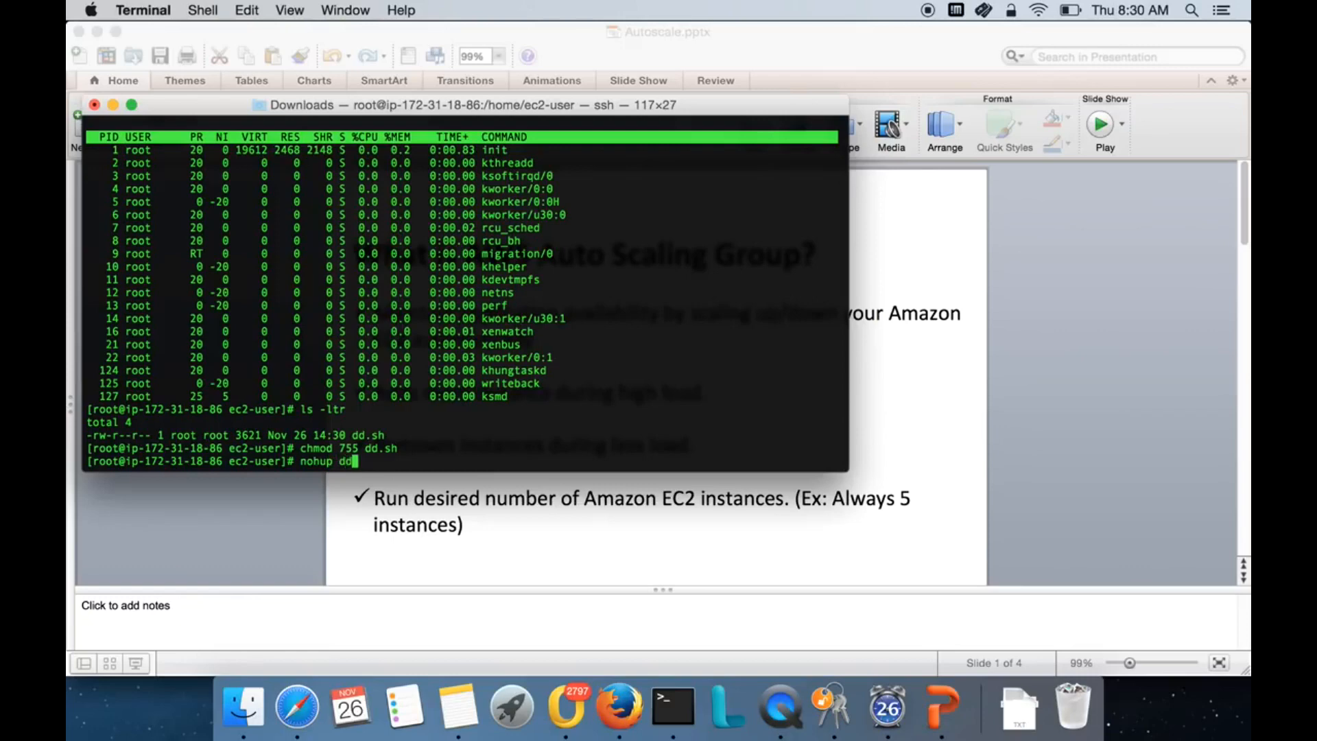
text(&)
- Run 'nohup ./dd.sh &' to start dd.sh in the background as job 2491, logging to nohup.out
key(BackSpace)
key(BackSpace)
key(BackSpace)
key(BackSpace)
key(BackSpace)
key(BackSpace)
key(BackSpace)
text(./d)
key(Tab)
text(&)
key(Return)
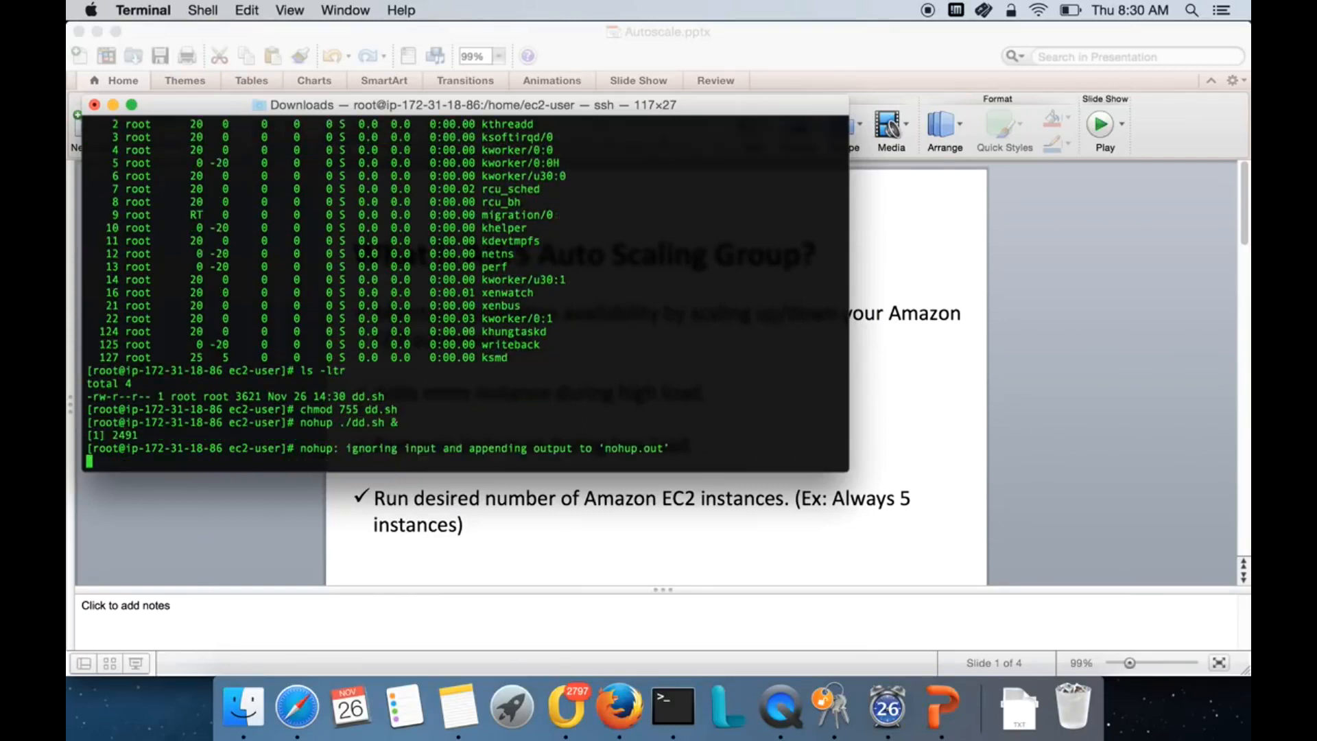
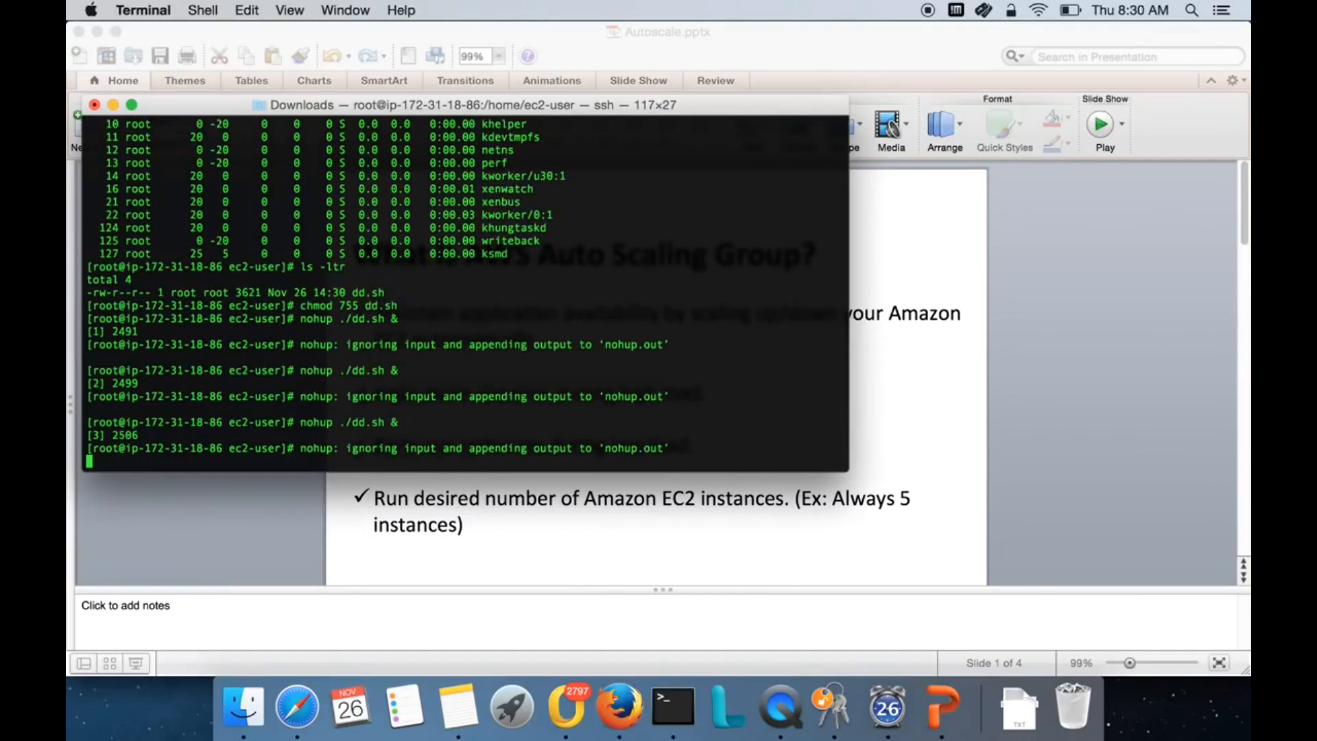
- Rerun 'nohup ./dd.sh &' for a fourth background copy, then launch top to watch the dd processes
key(Return)
key(Up)
key(Return)
key(Return)
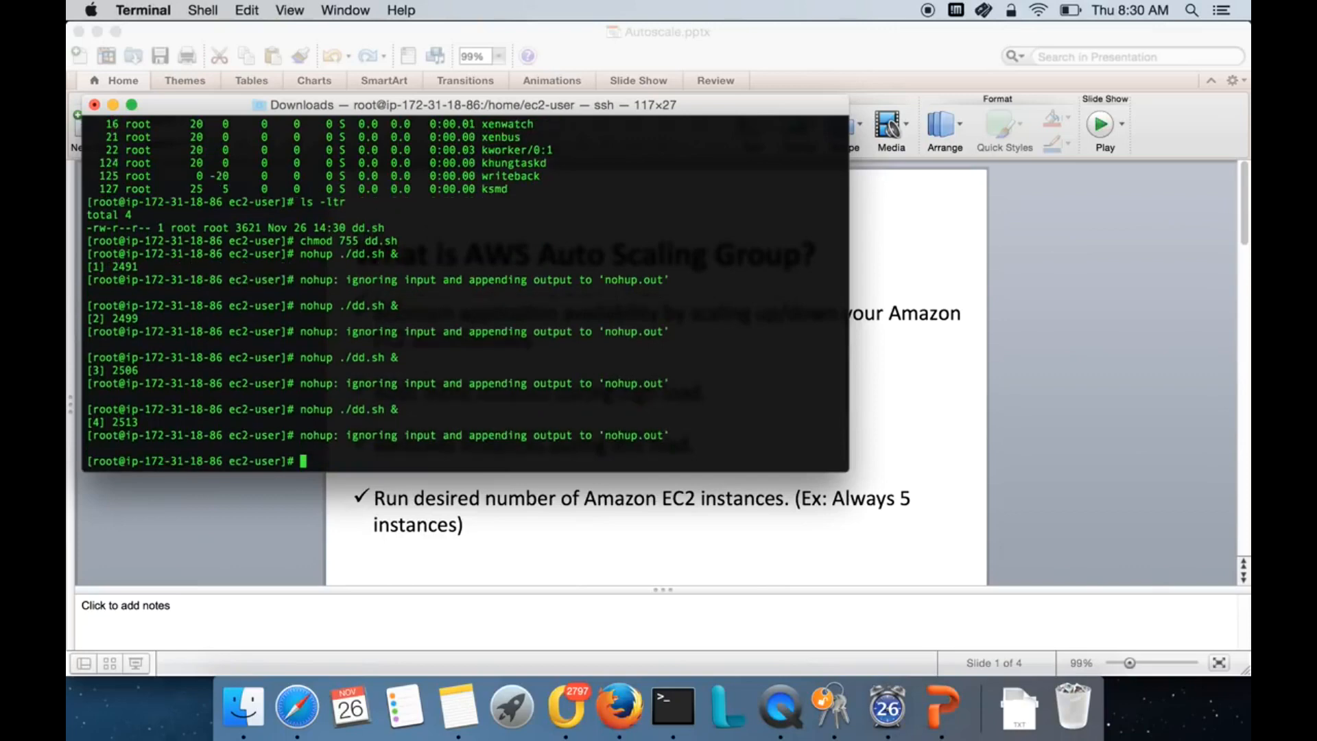
text(top)
key(Return)
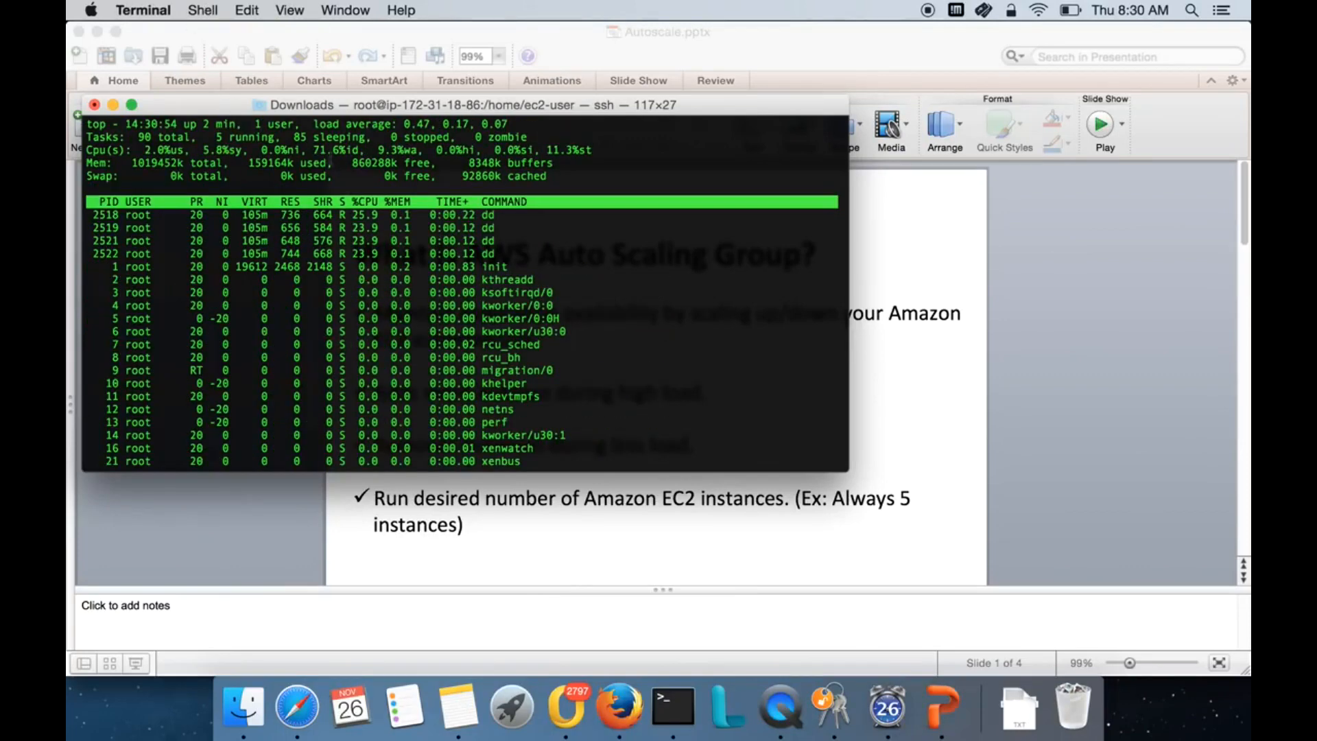
- Highlight top's 0.0%id idle and 98.0%sy system CPU figures, then quit top
drag(312, 149, 351, 150)
click(333, 153)
drag(316, 150, 362, 150)
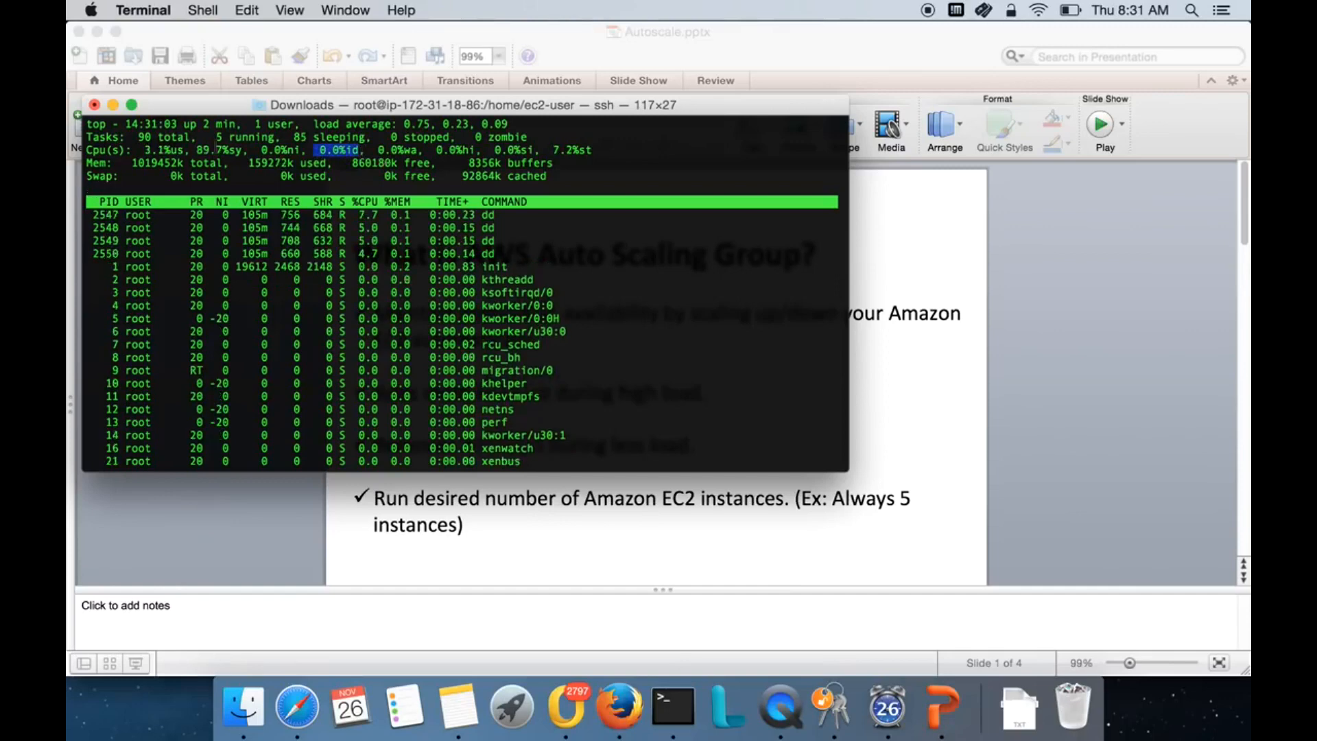
drag(190, 149, 359, 150)
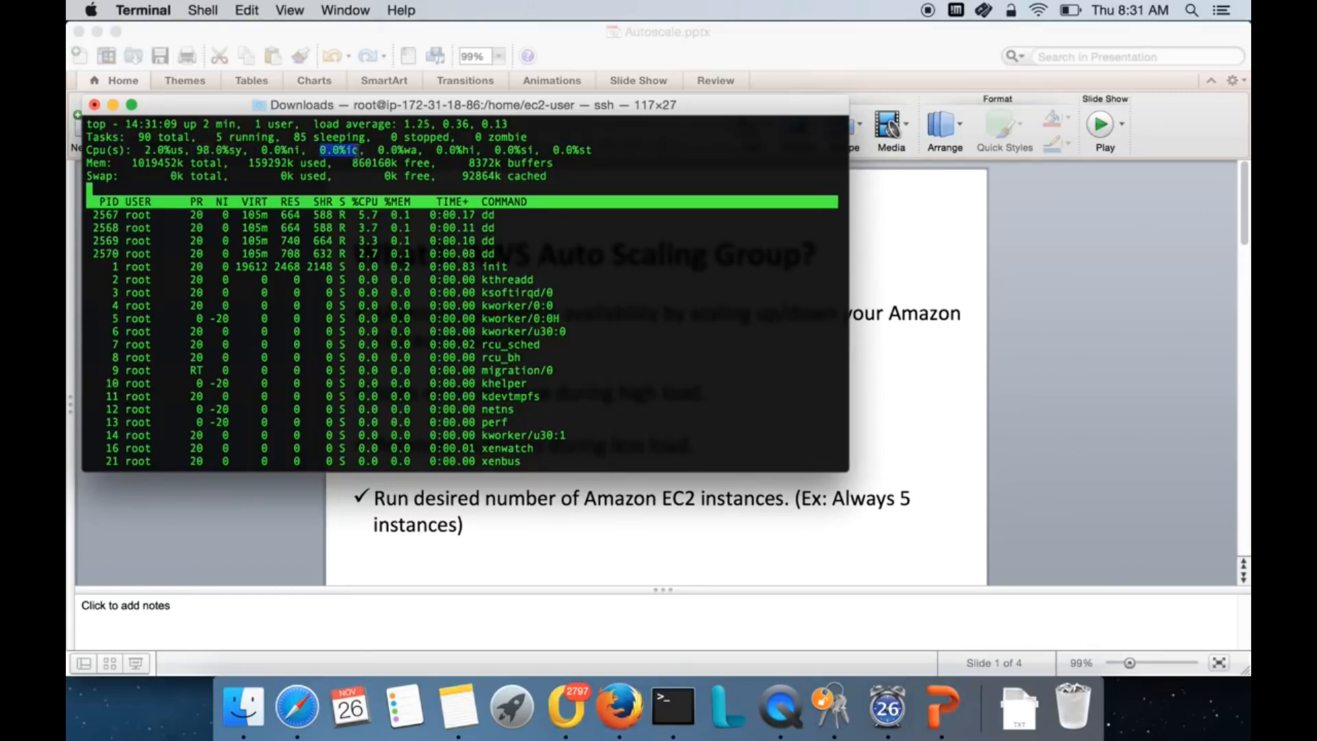
double_click(168, 137)
click(166, 149)
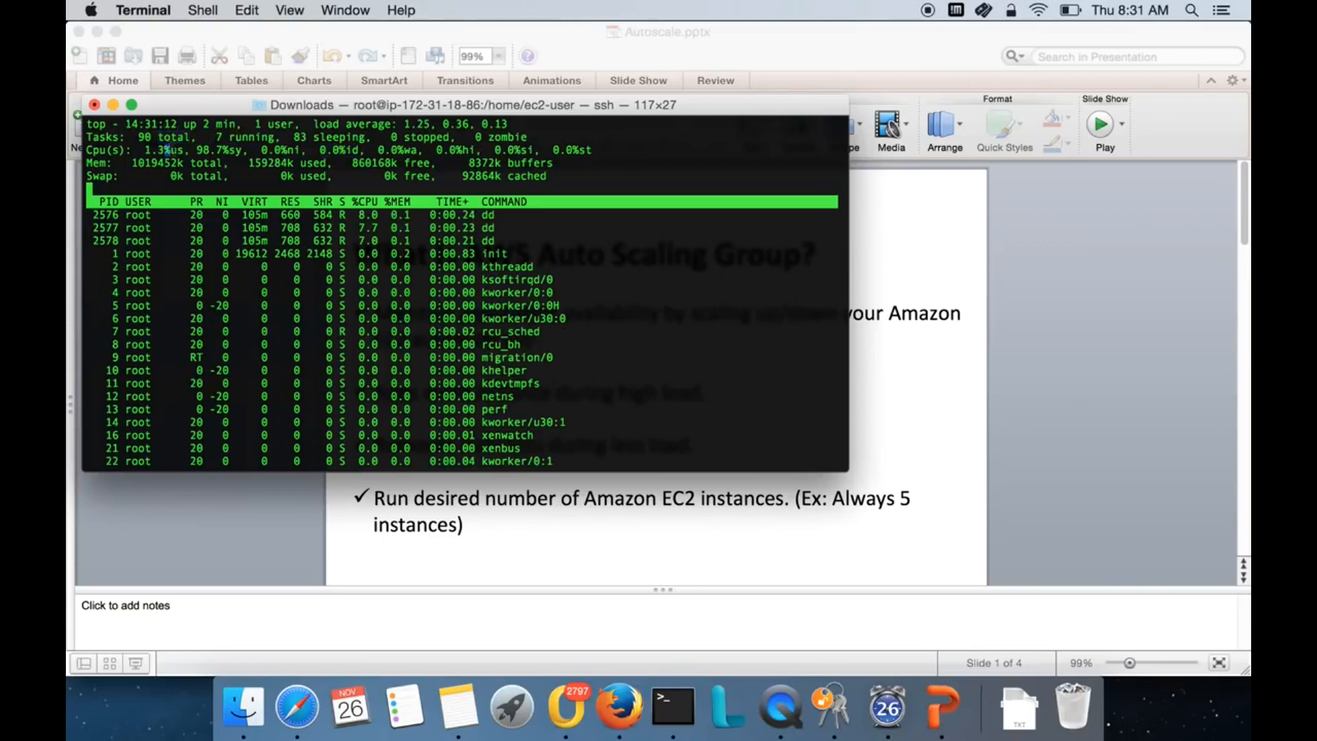
drag(192, 149, 248, 151)
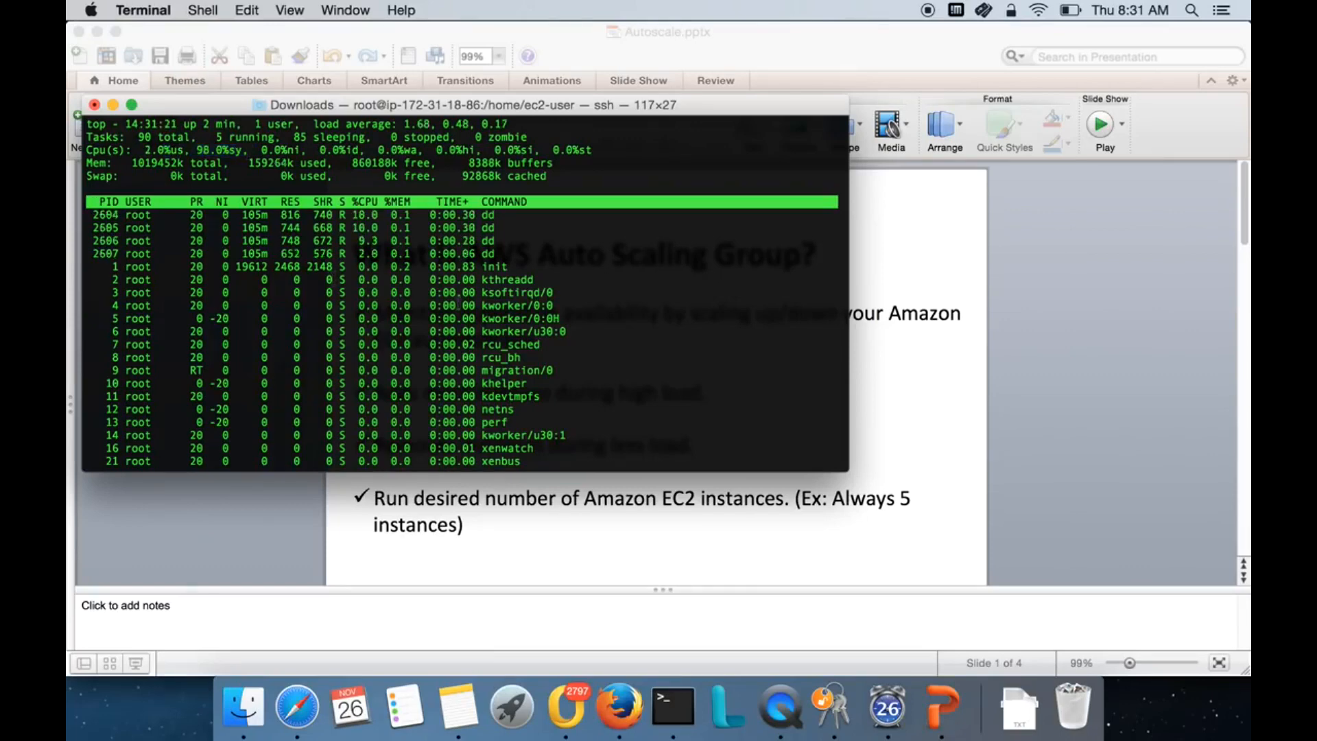
text(qtop)
- Rerun 'nohup ./dd.sh &' five more times, adding background dd.sh jobs up through job 9
key(Up)
key(Up)
key(Return)
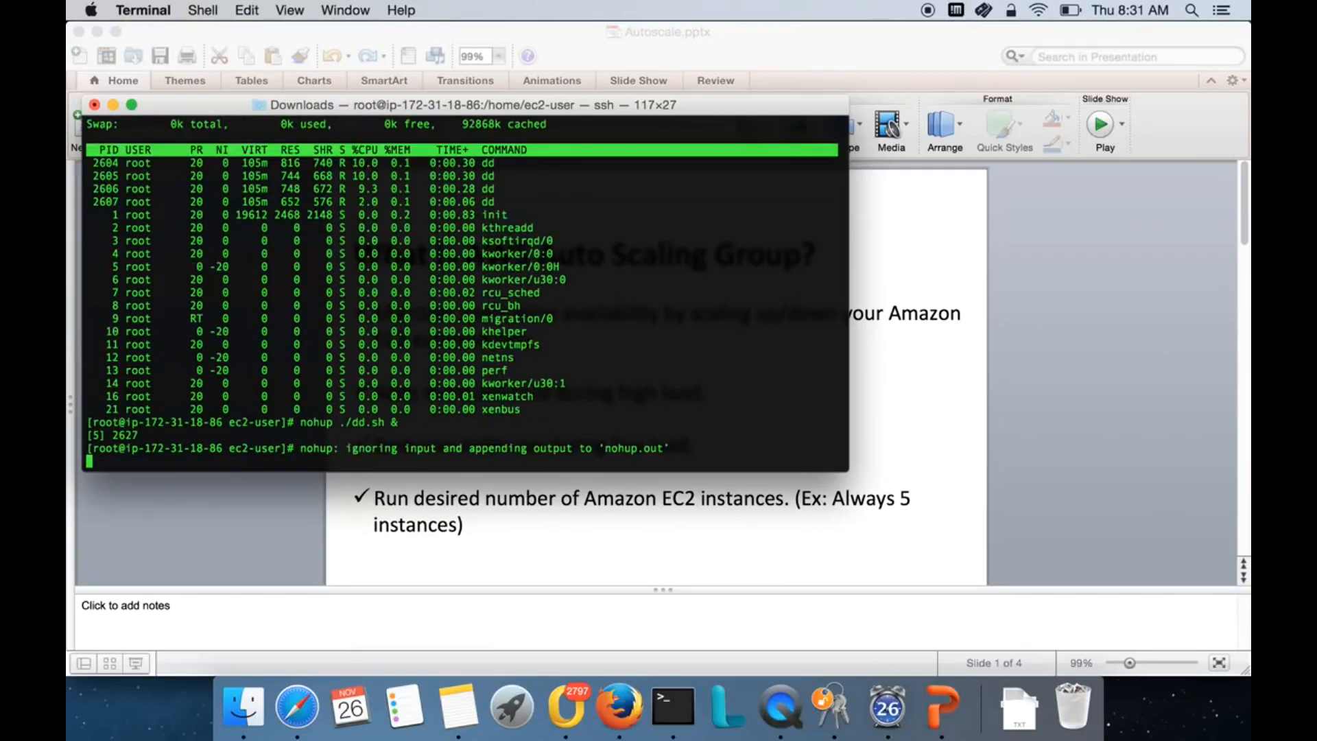
key(Return)
key(Up)
key(Return)
key(Up)
key(Return)
key(Up)
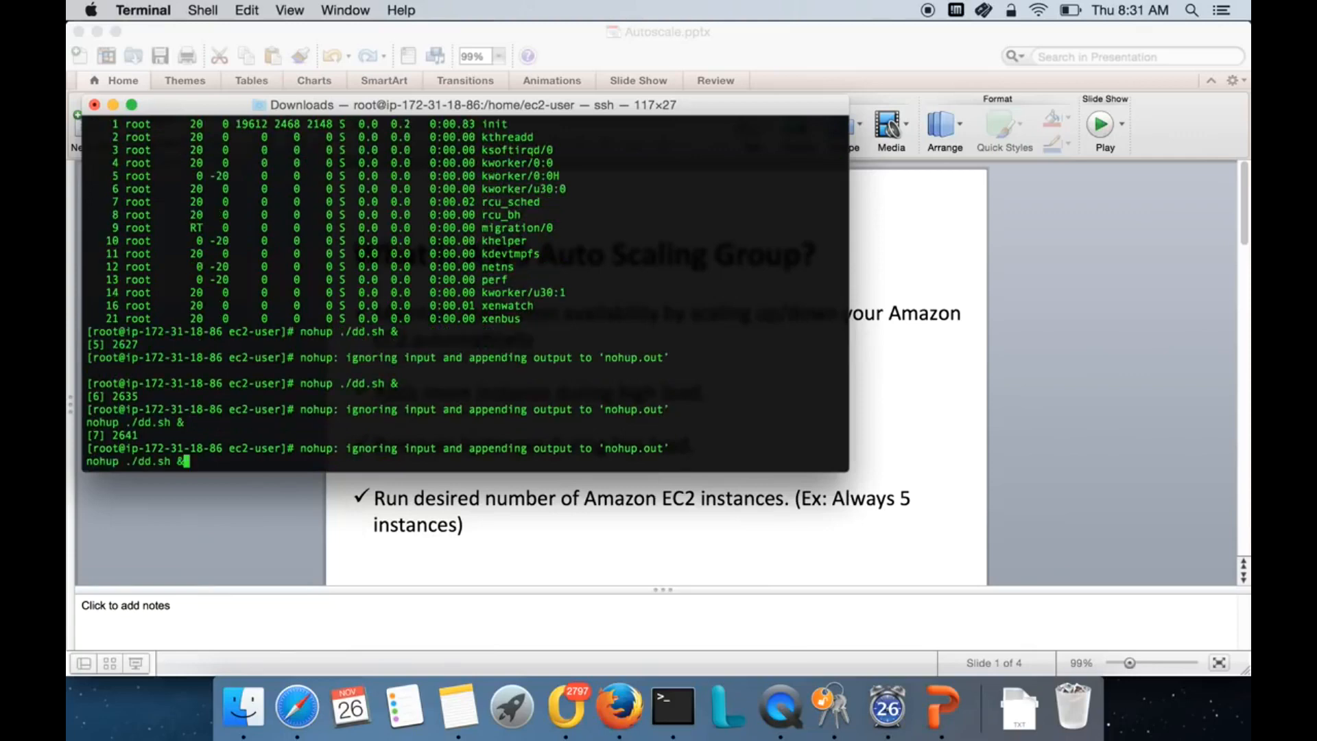
key(Return)
key(Return)
key(Up)
key(Return)
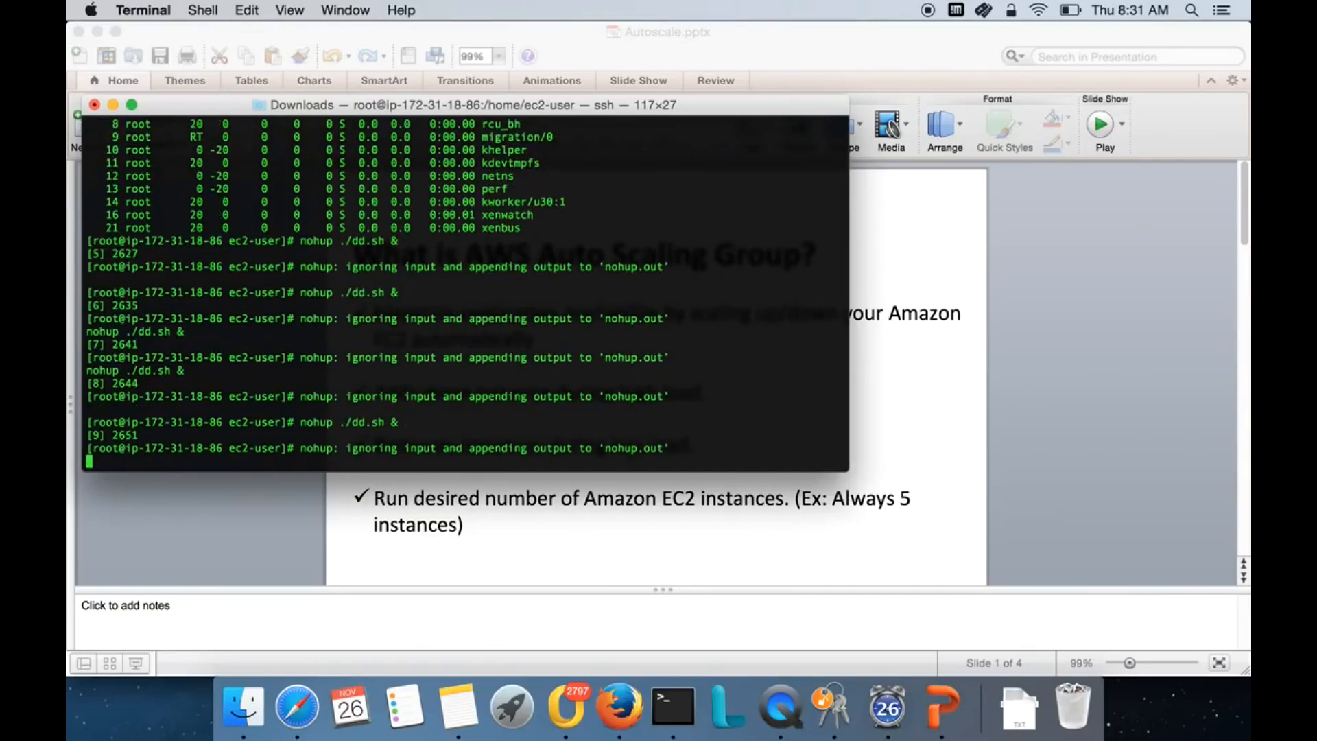
key(Return)
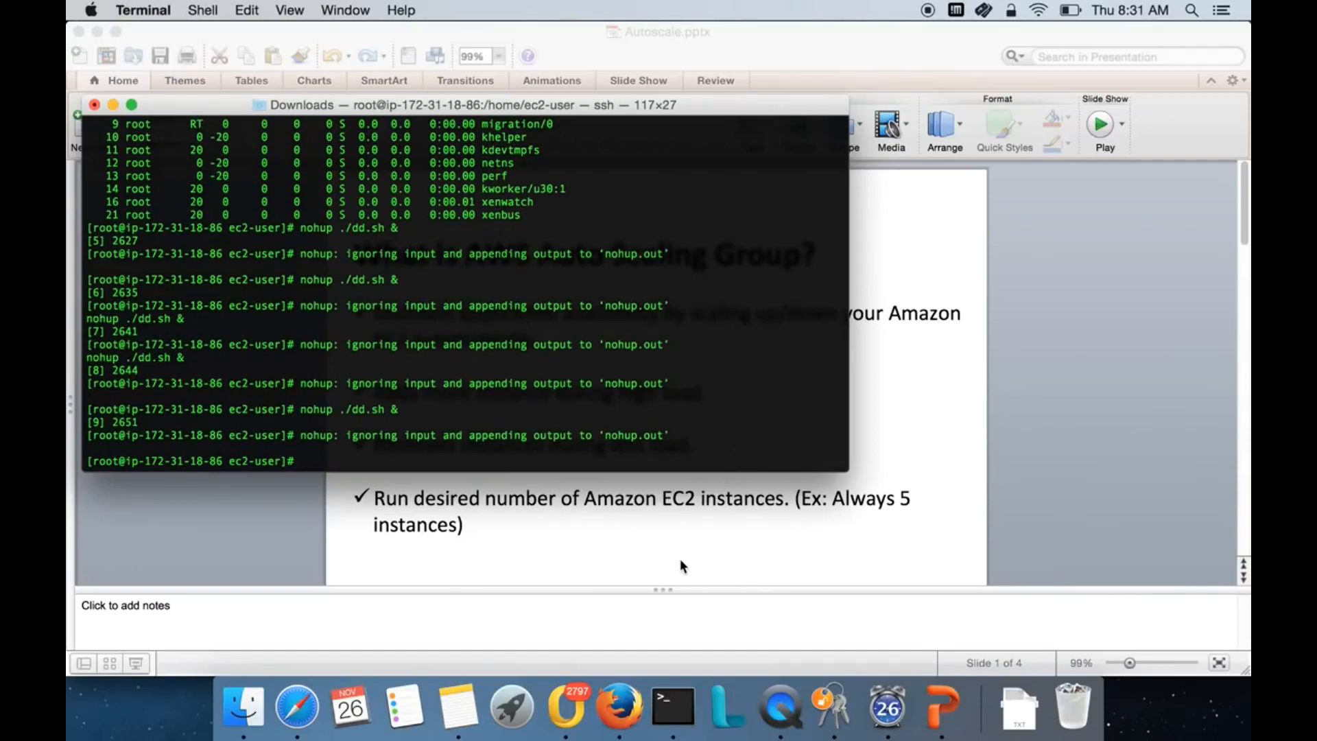
- Close the Connect To Your Instance dialog and refresh the EC2 instance list several times
click(297, 704)
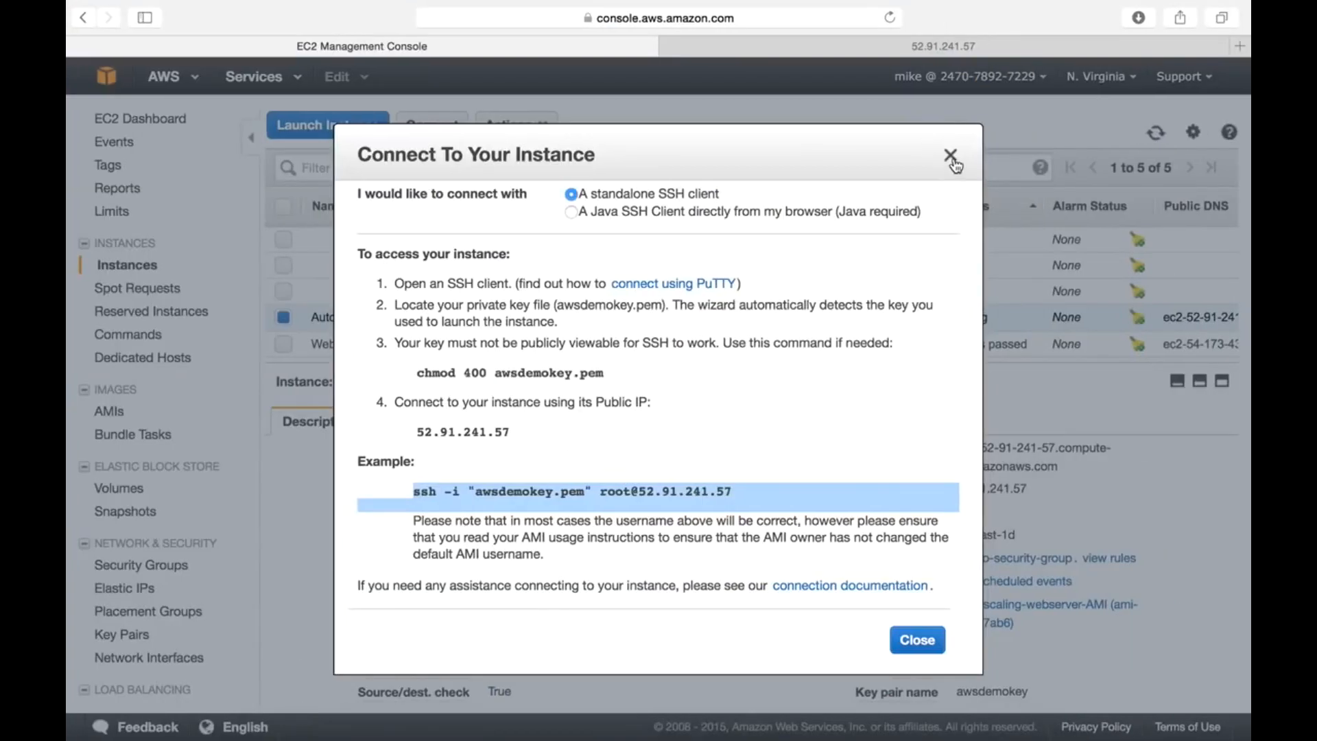
click(950, 154)
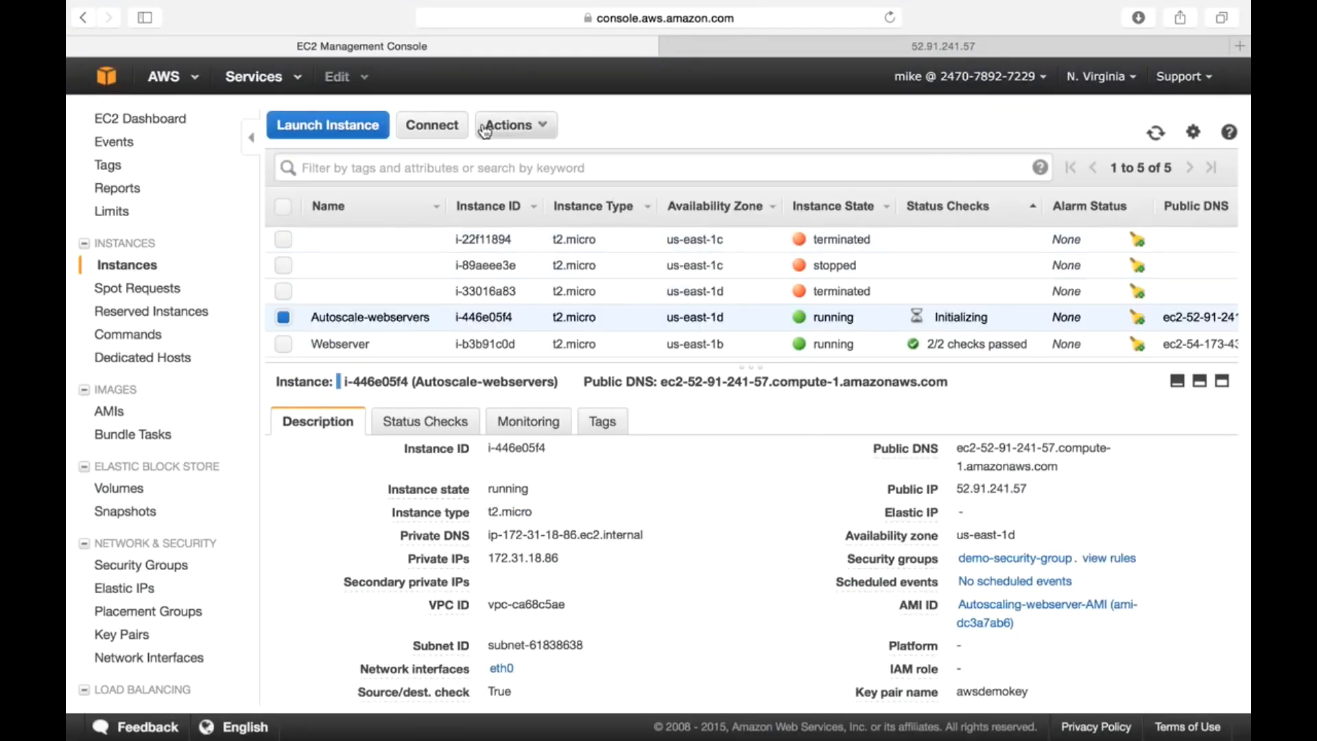
click(1156, 132)
click(1157, 137)
click(1158, 136)
click(1158, 135)
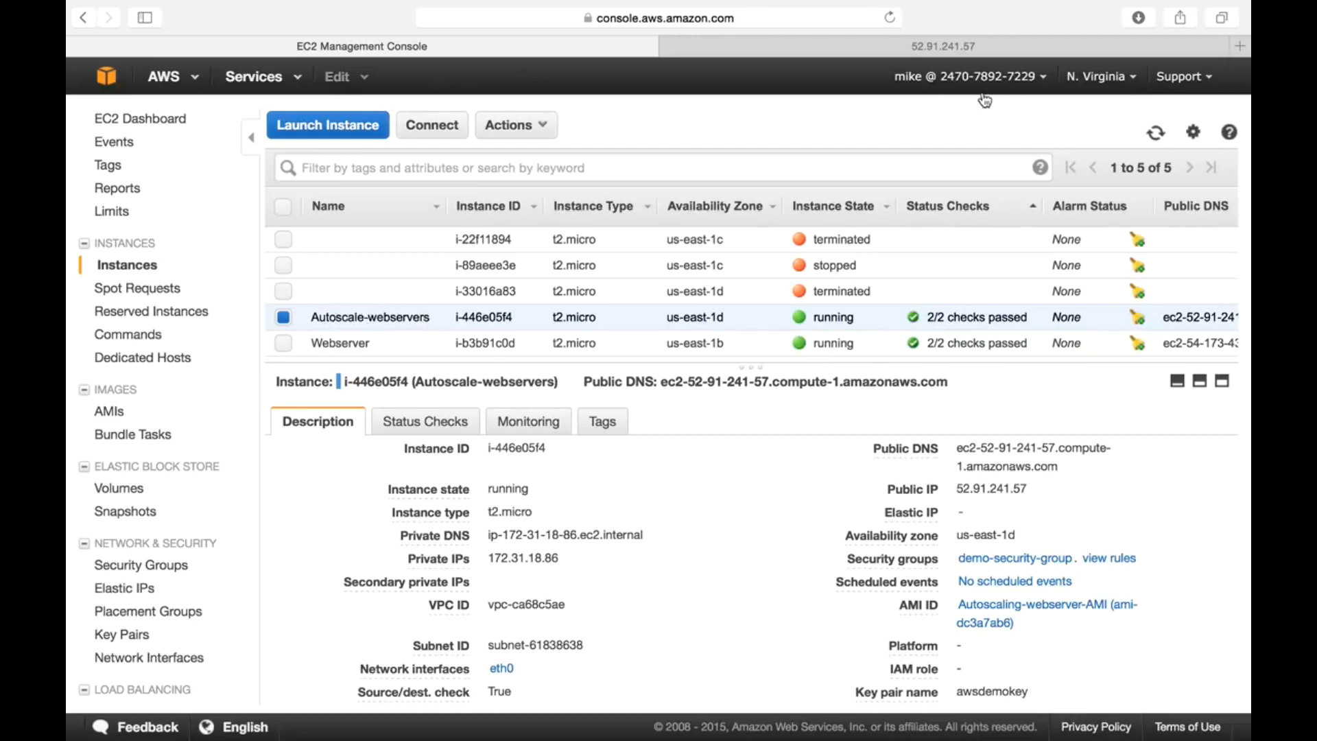
- Keep refreshing and resize the list and details panes until Autoscale-webservers shows 2/2 checks passed
click(1155, 132)
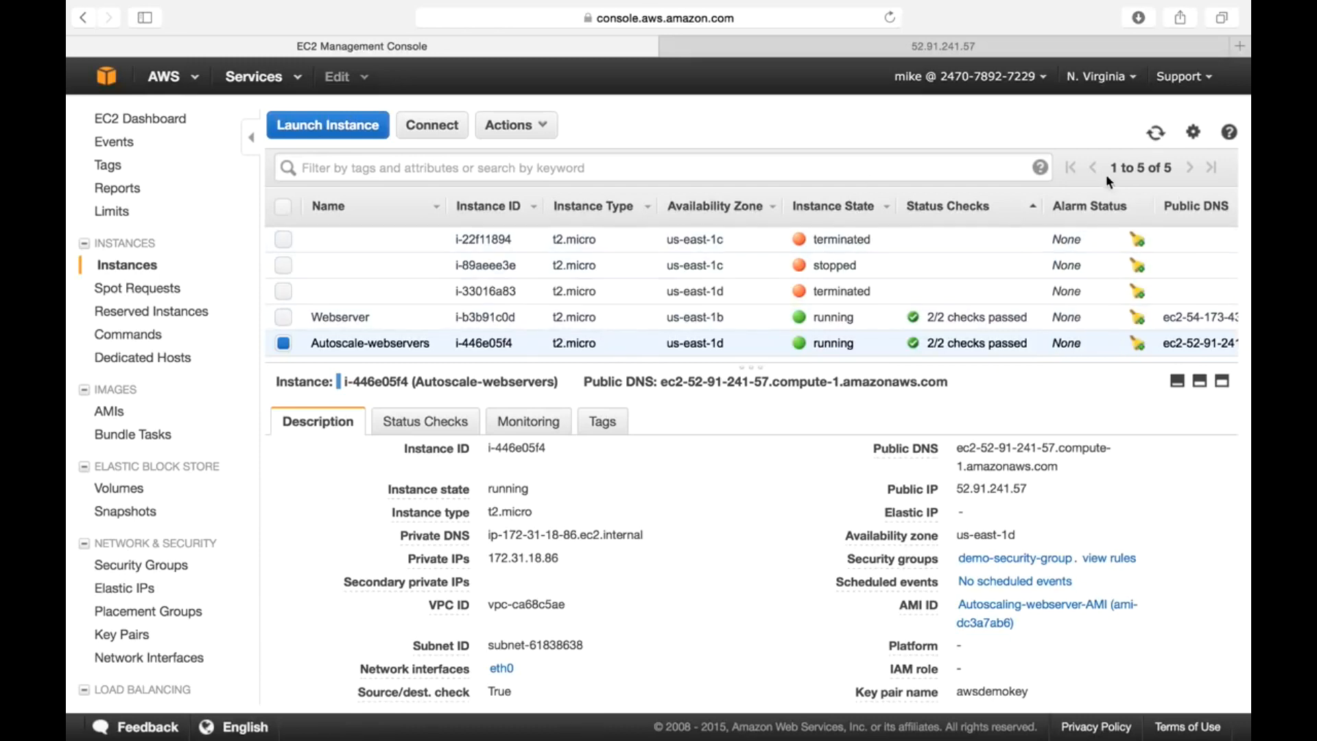
click(1156, 133)
drag(753, 367, 754, 514)
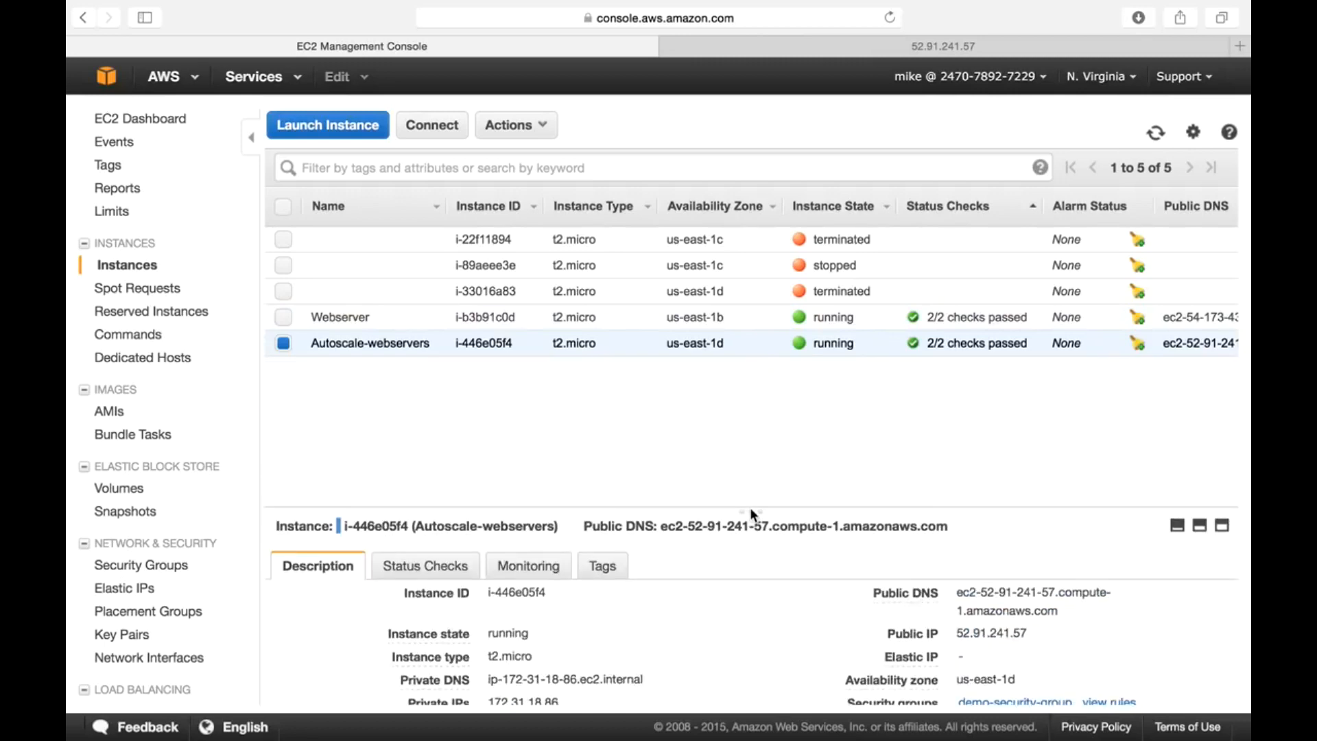
click(1156, 133)
drag(747, 498, 747, 481)
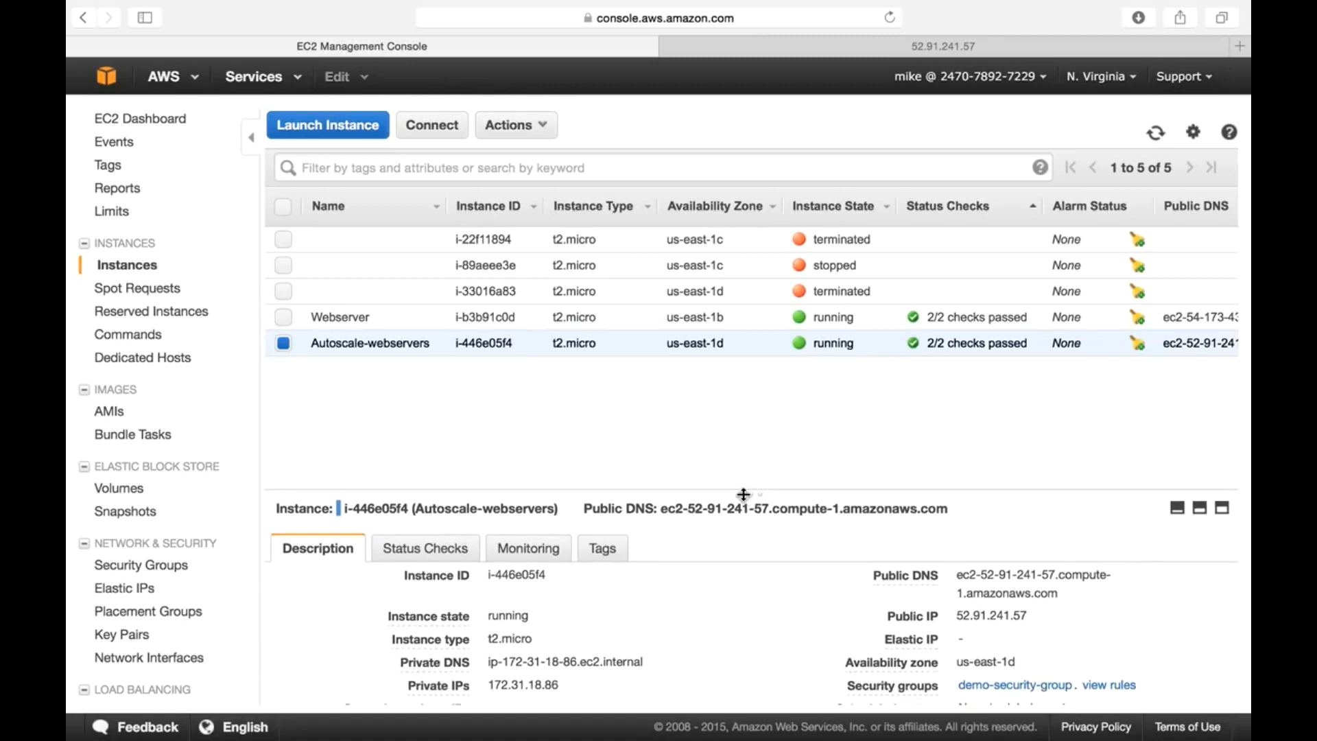
- Open Gmail in a new tab and view the AWS subscription confirmation email's topic ARN
click(1240, 46)
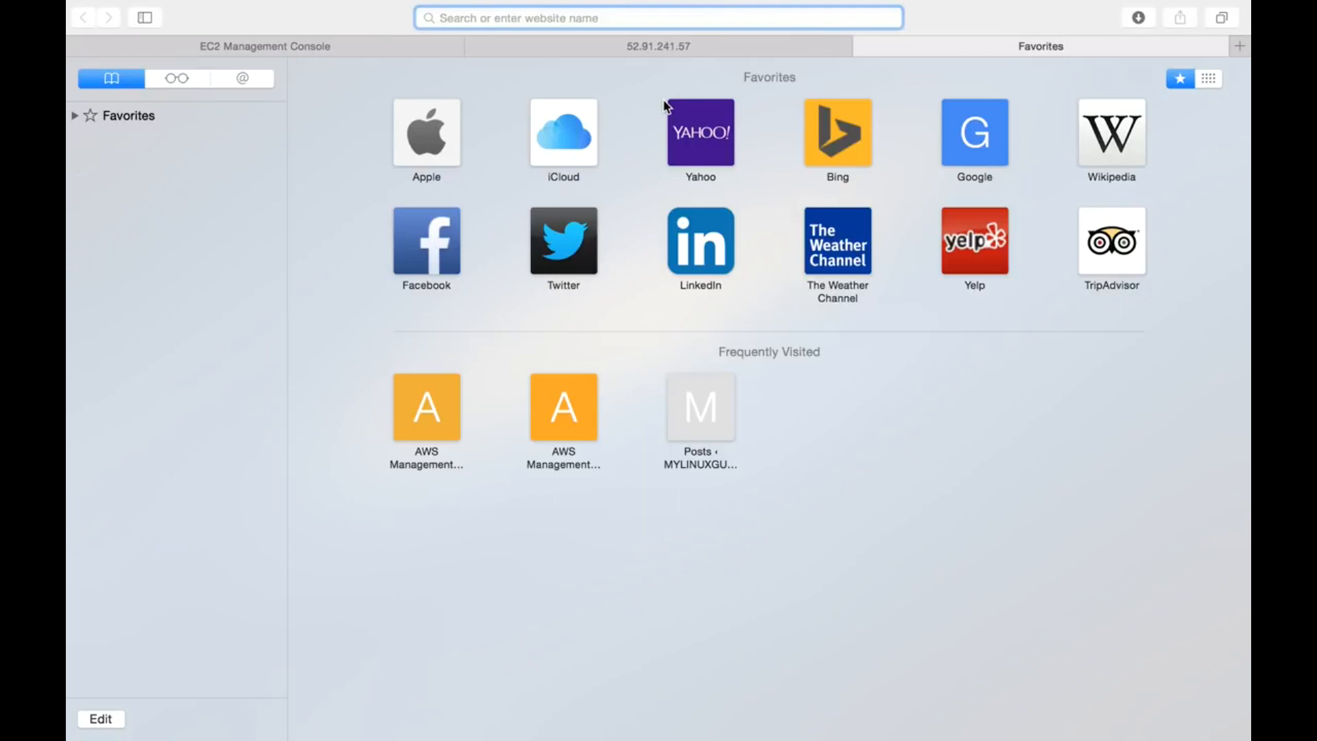
text(gmail.com)
key(Return)
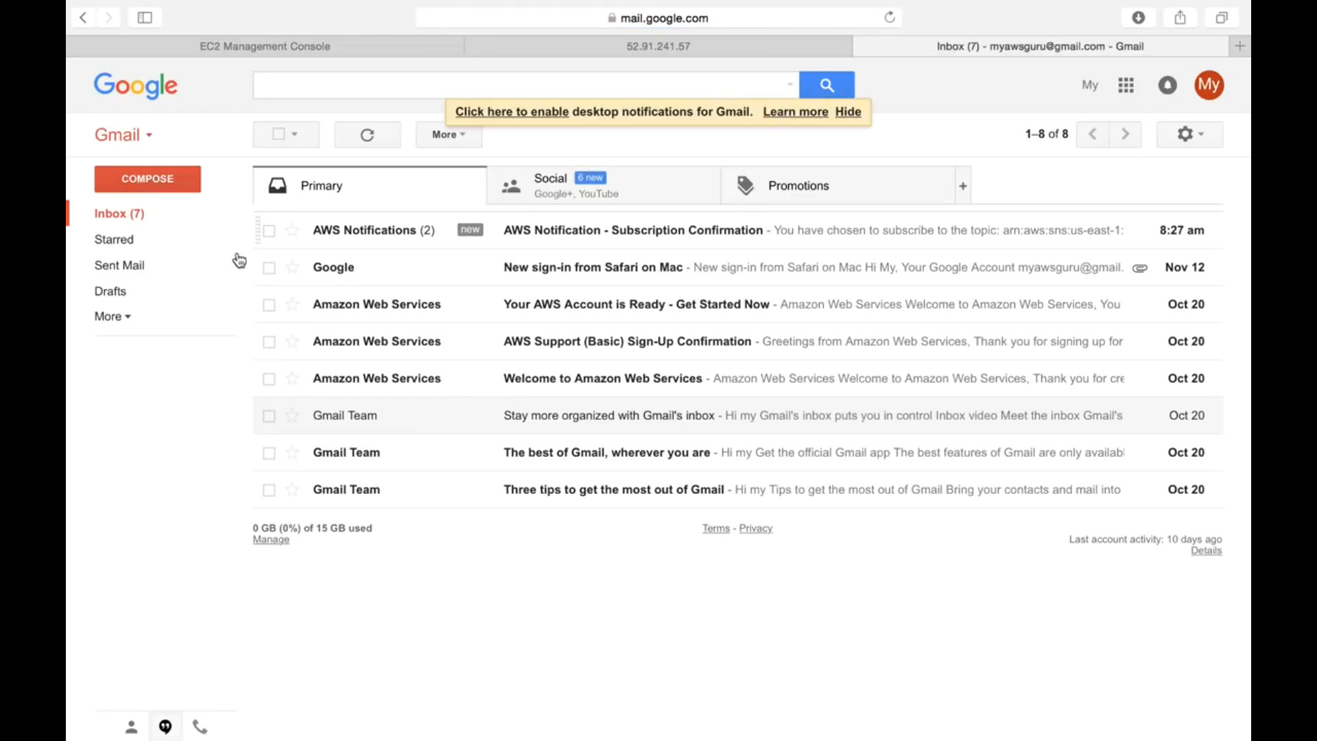
click(132, 219)
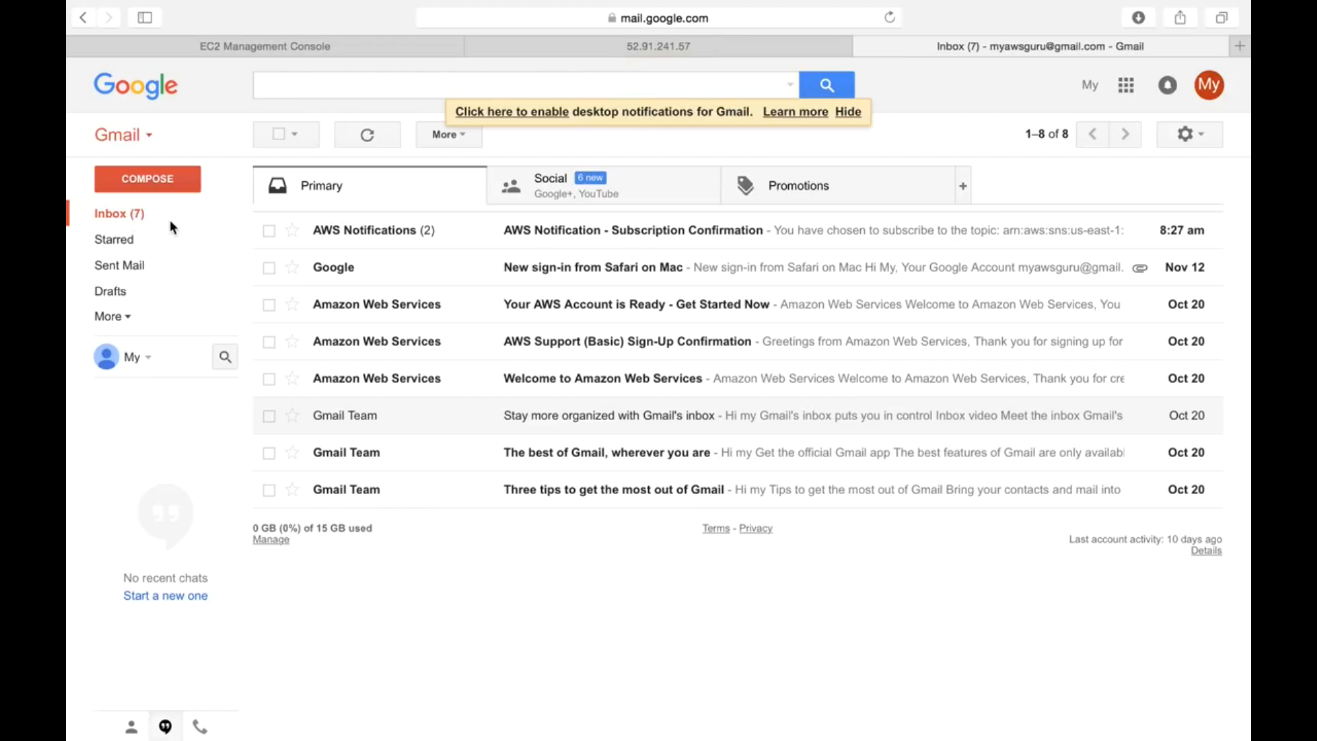
click(330, 232)
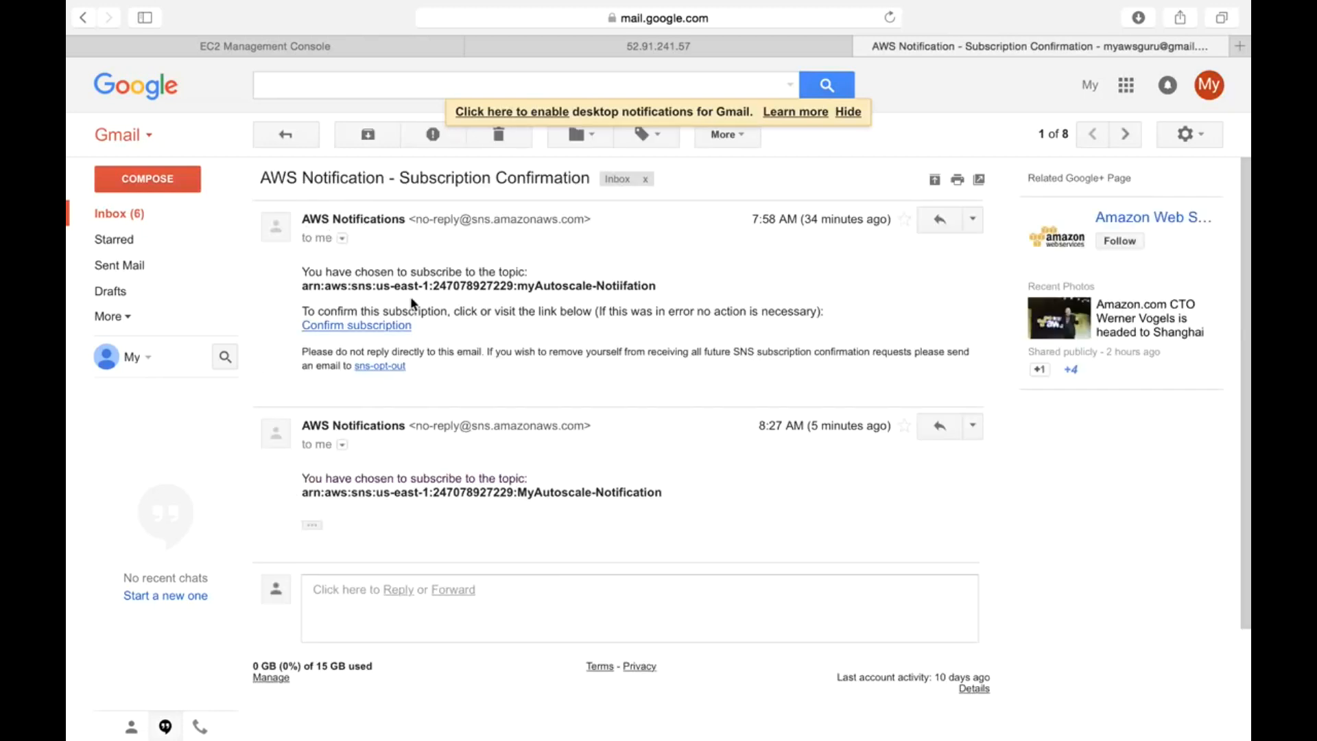
triple_click(536, 285)
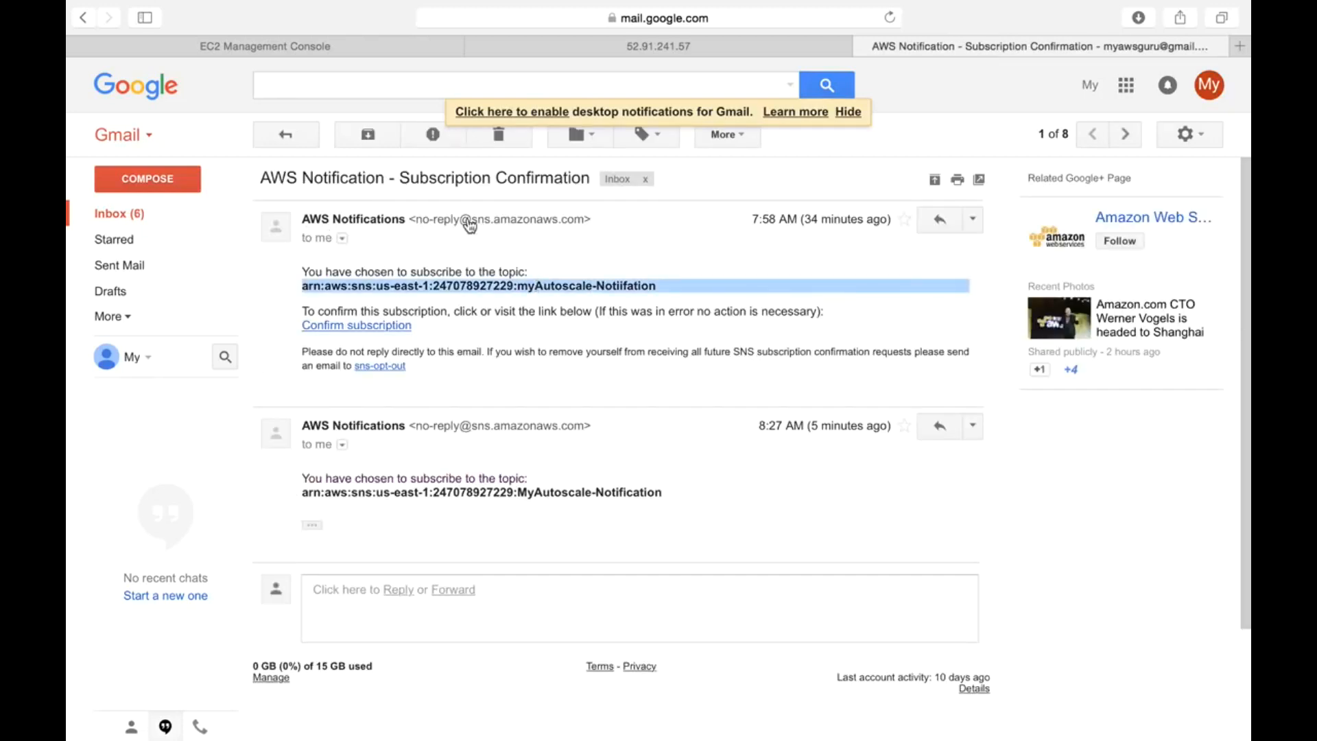
- Delete the AWS Notifications conversation from the inbox, leaving 7 messages, and go back to EC2
click(126, 216)
click(268, 231)
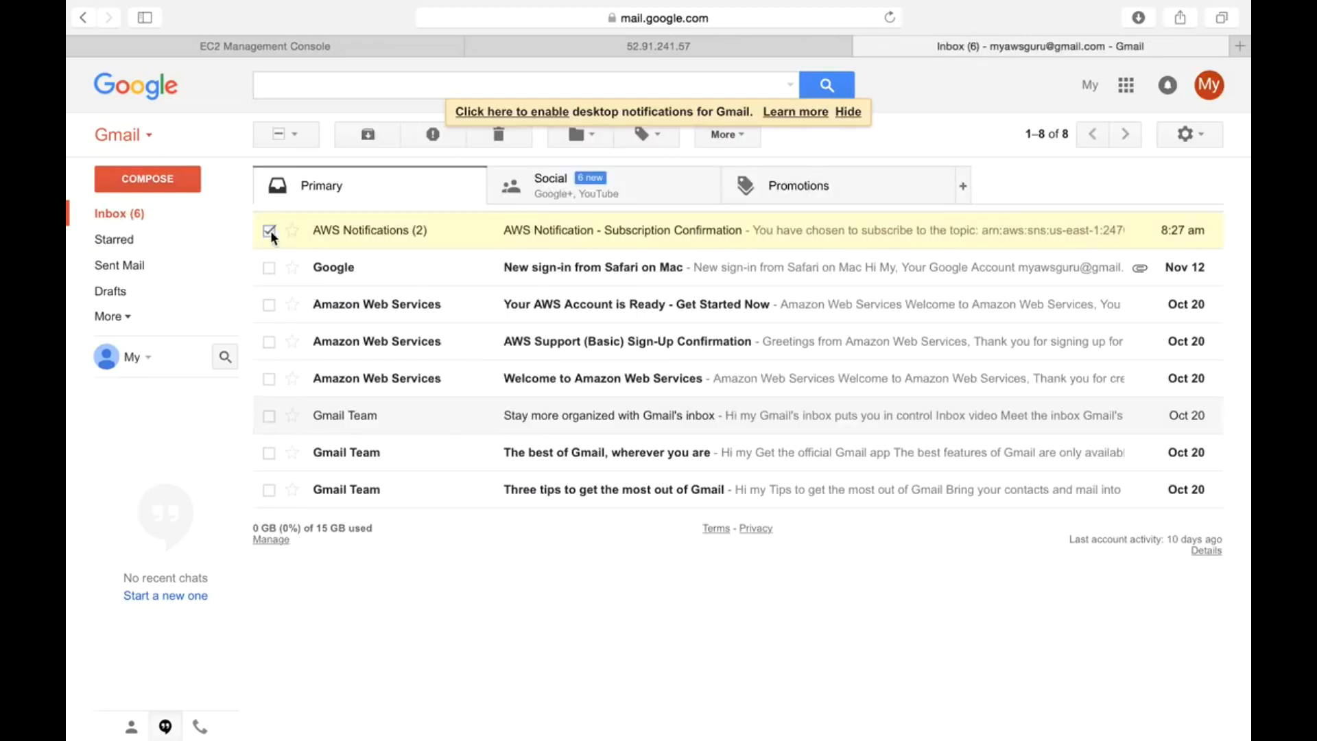
click(516, 137)
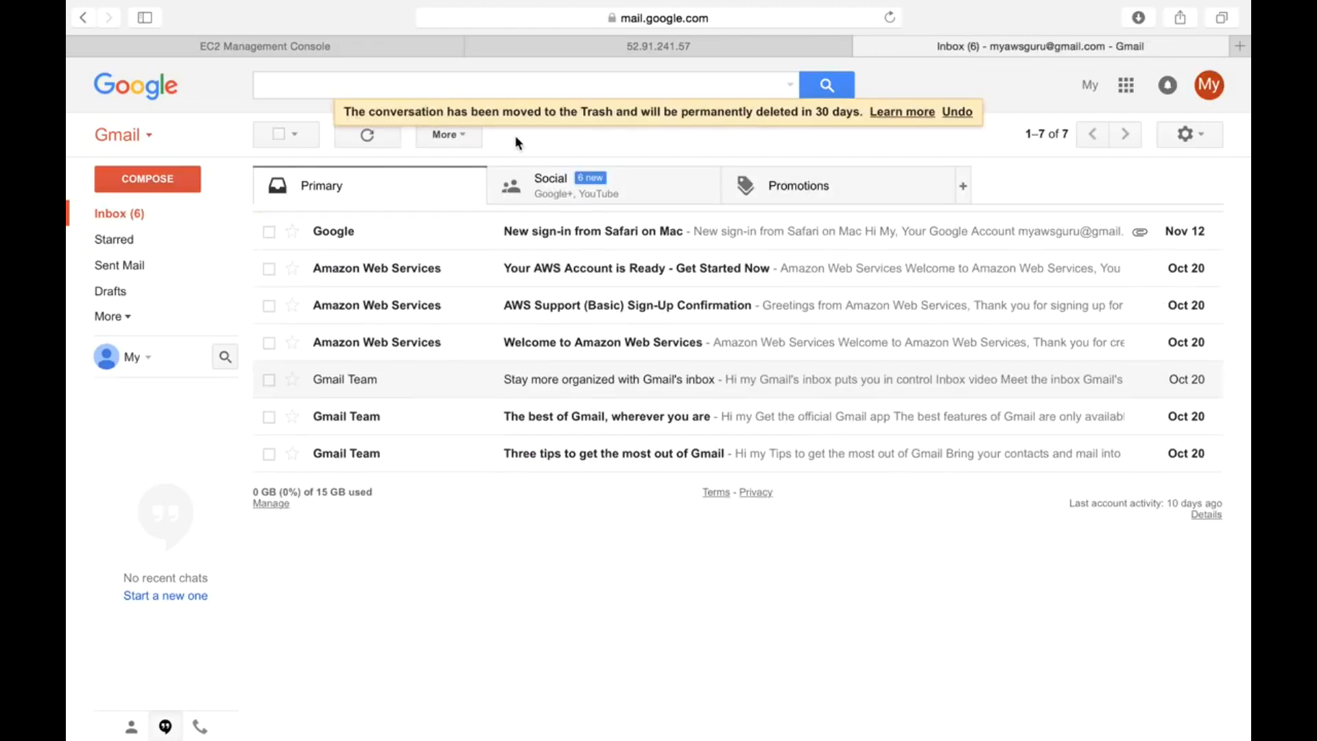
click(96, 218)
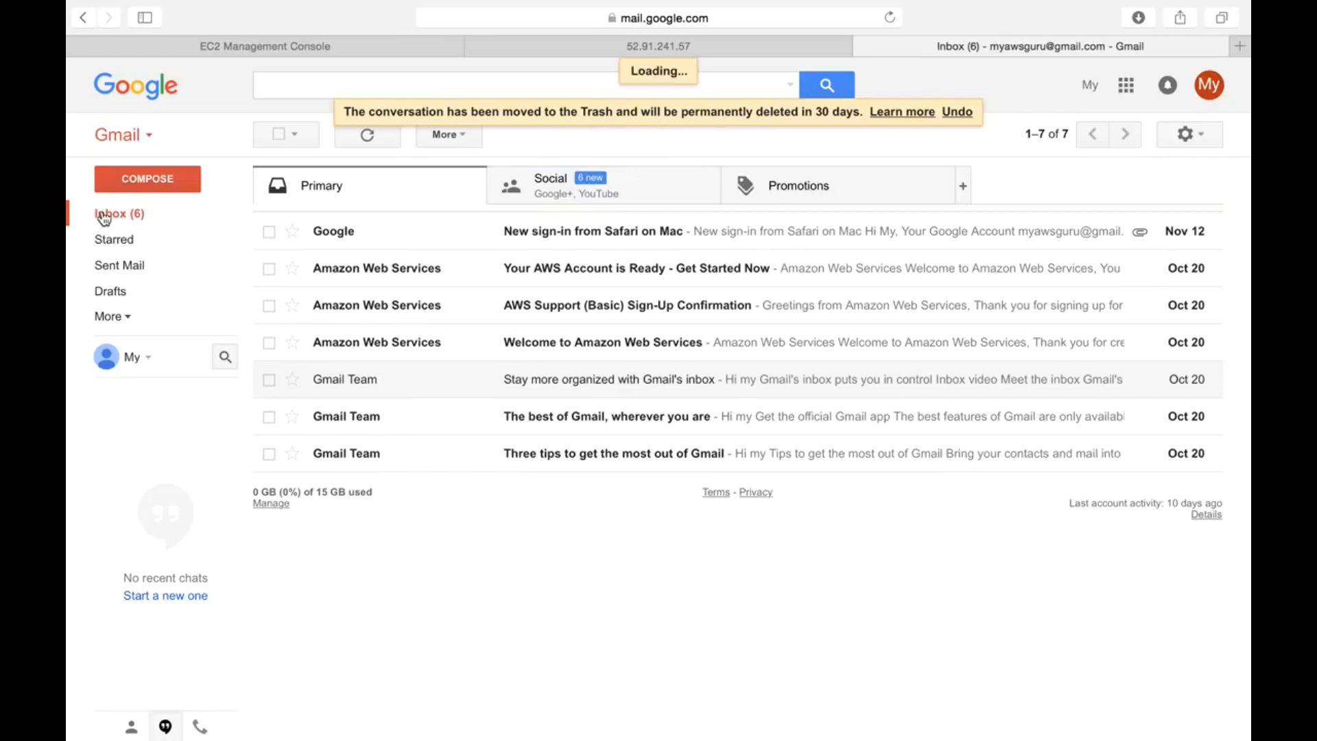
click(318, 48)
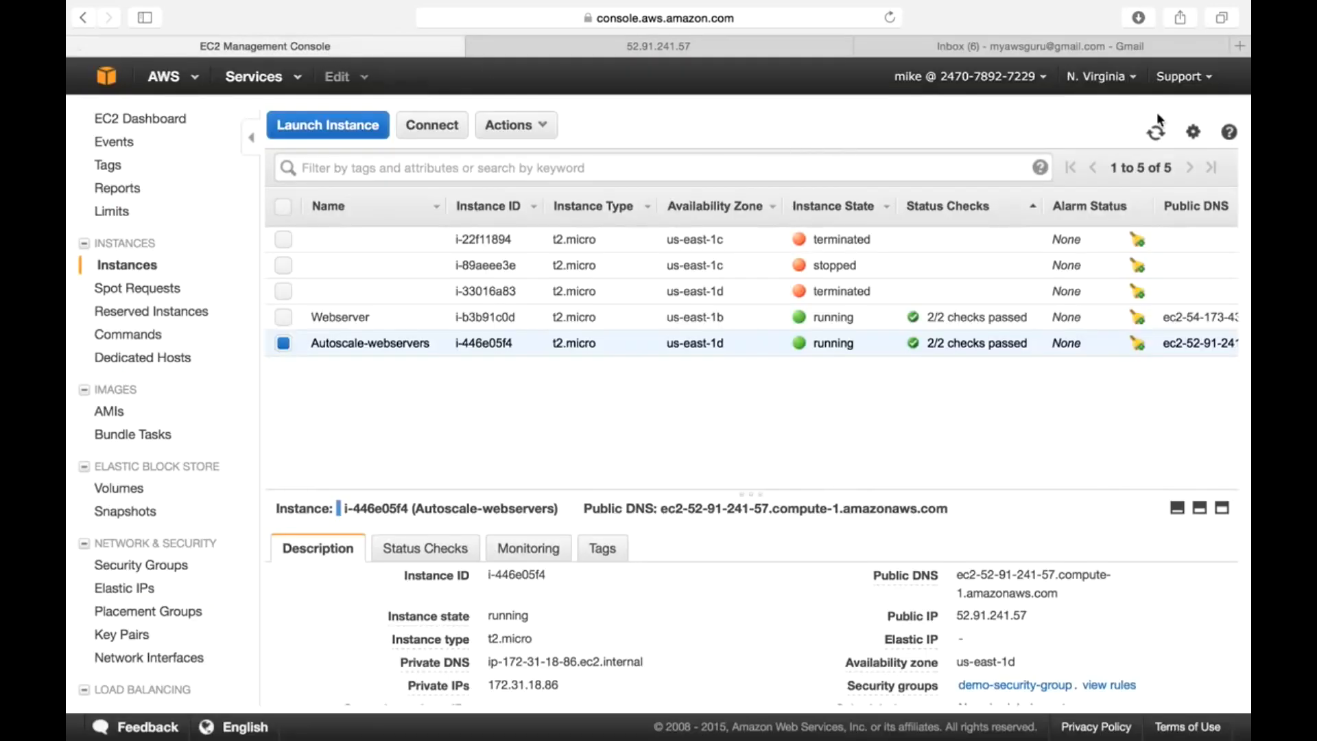
- Refresh the EC2 instance list until a new initializing Autoscale-webservers instance appears
click(1156, 135)
click(1156, 135)
click(1158, 140)
click(1156, 140)
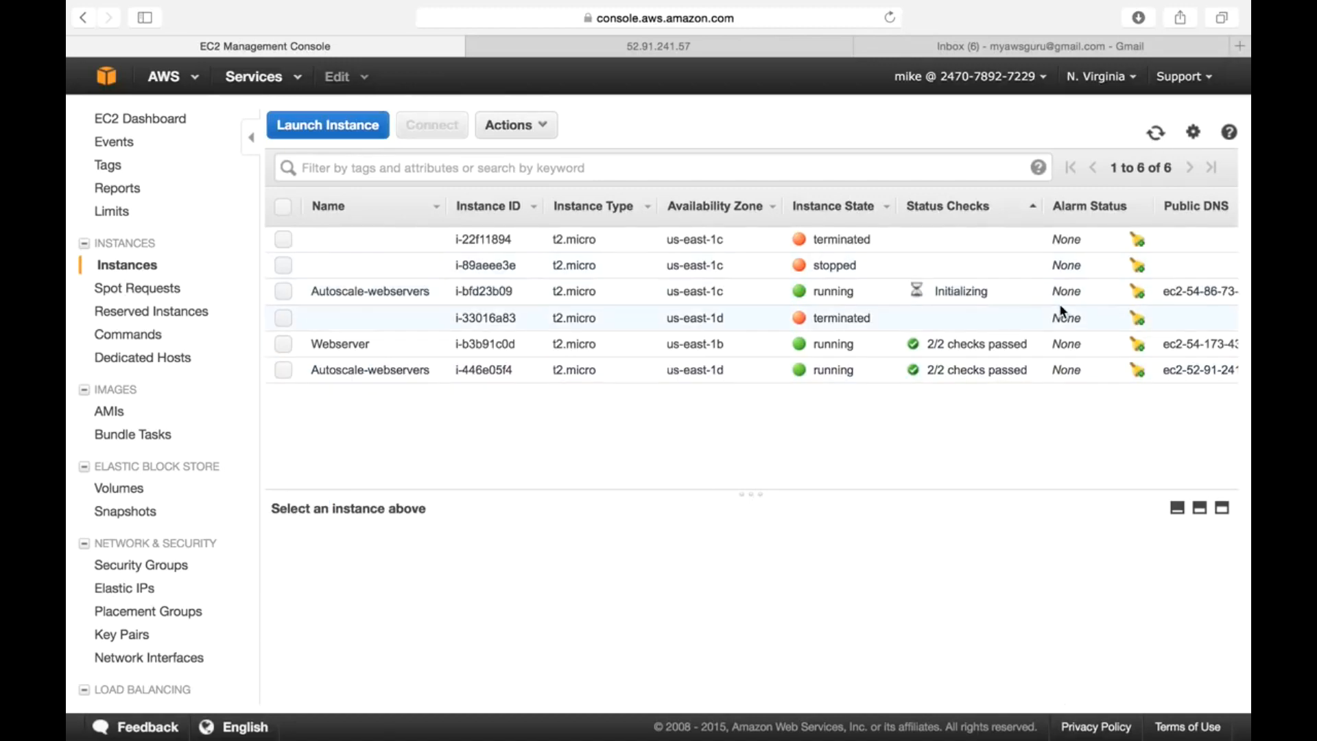
click(1156, 132)
- Select new instance i-bfd23b09 and copy its public IP 54.86.73.211 into a new tab
click(952, 293)
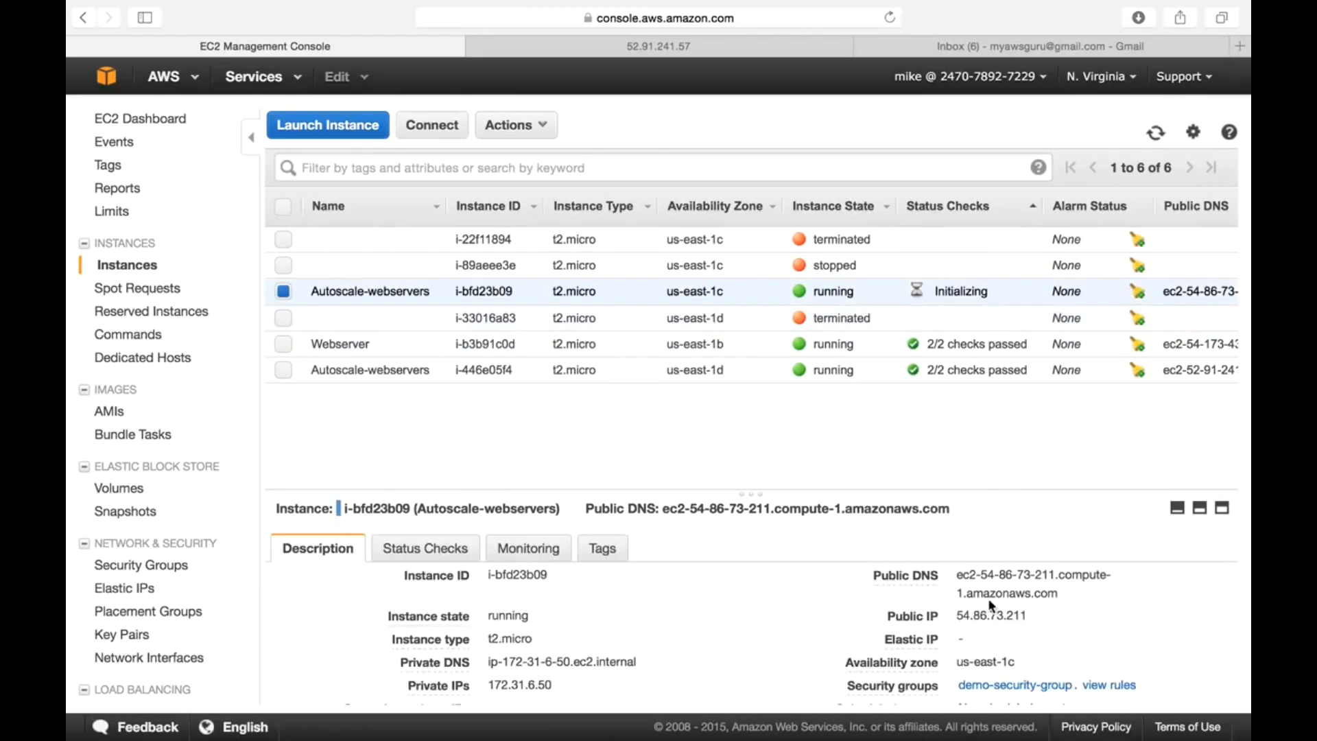
drag(956, 615, 1037, 616)
key(super+c)
click(1239, 45)
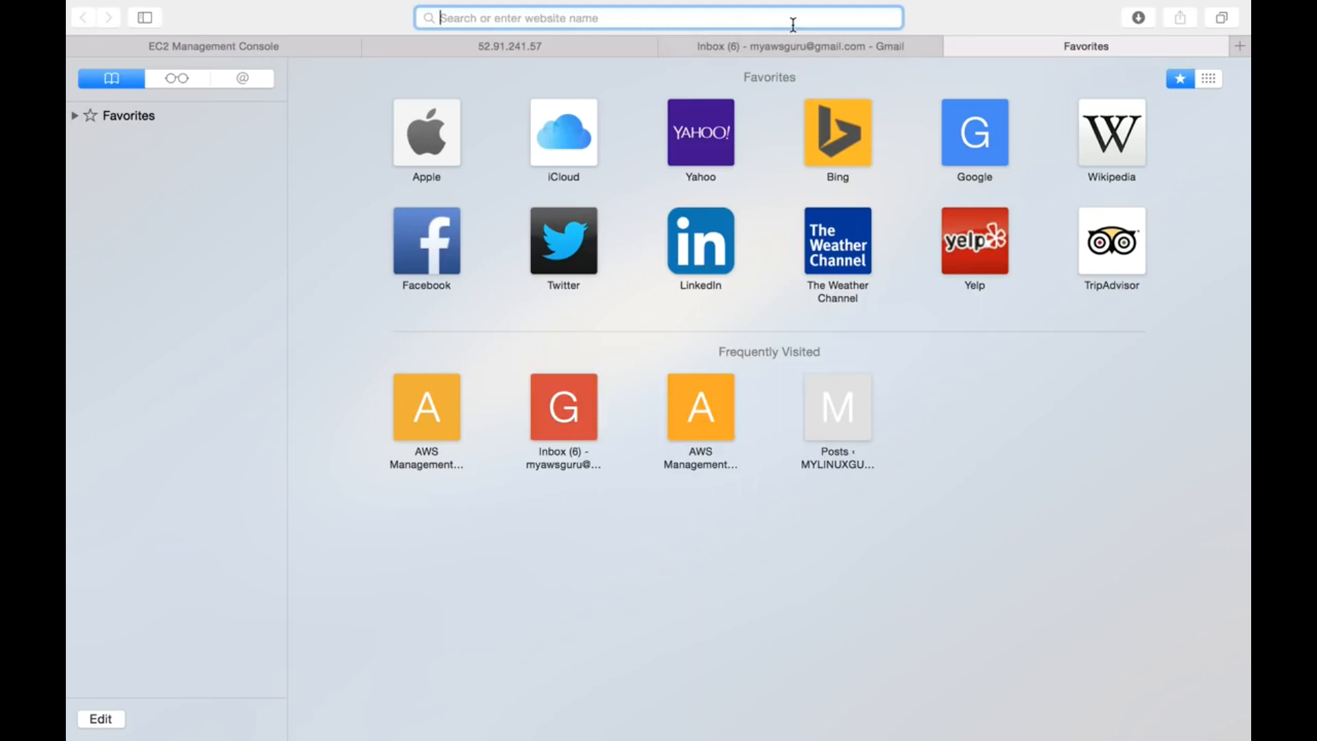
- Load 54.86.73.211 to confirm the orange My Autoscaling Group ! page, then go to Gmail
key(super+v)
key(Return)
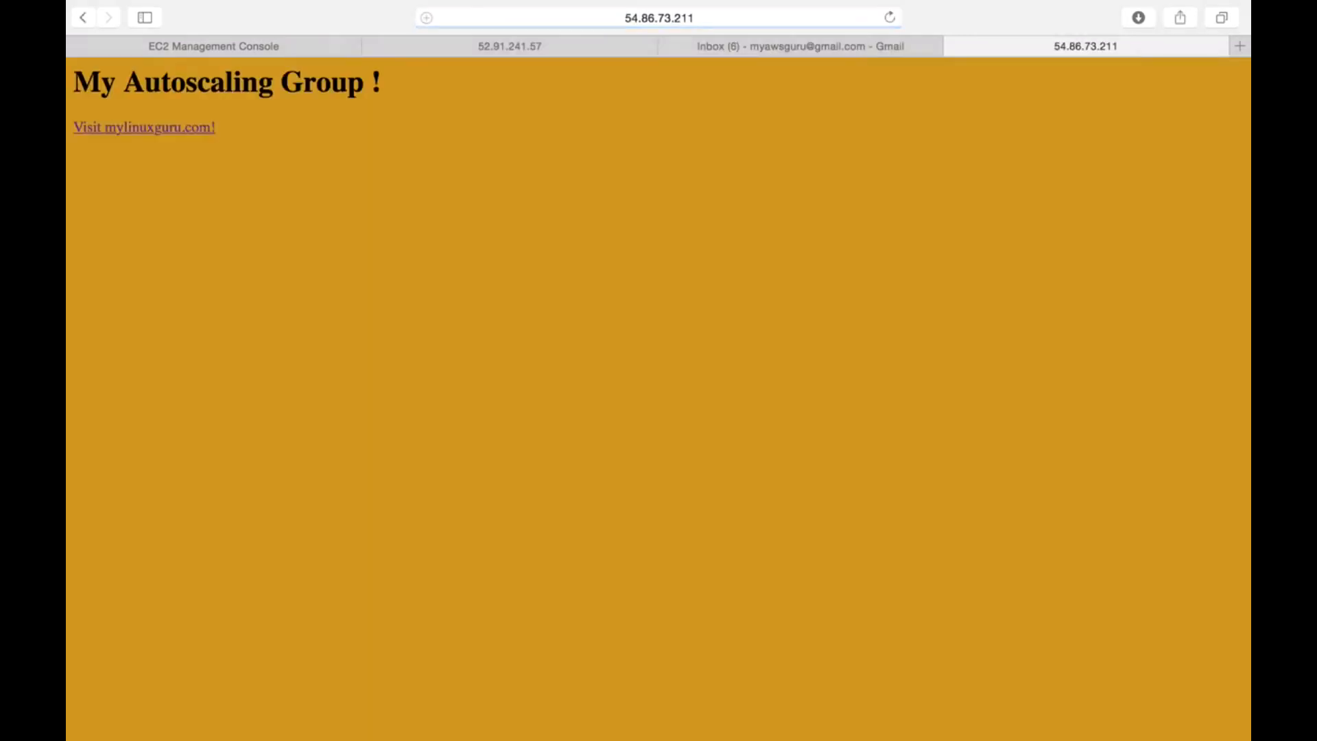
click(779, 49)
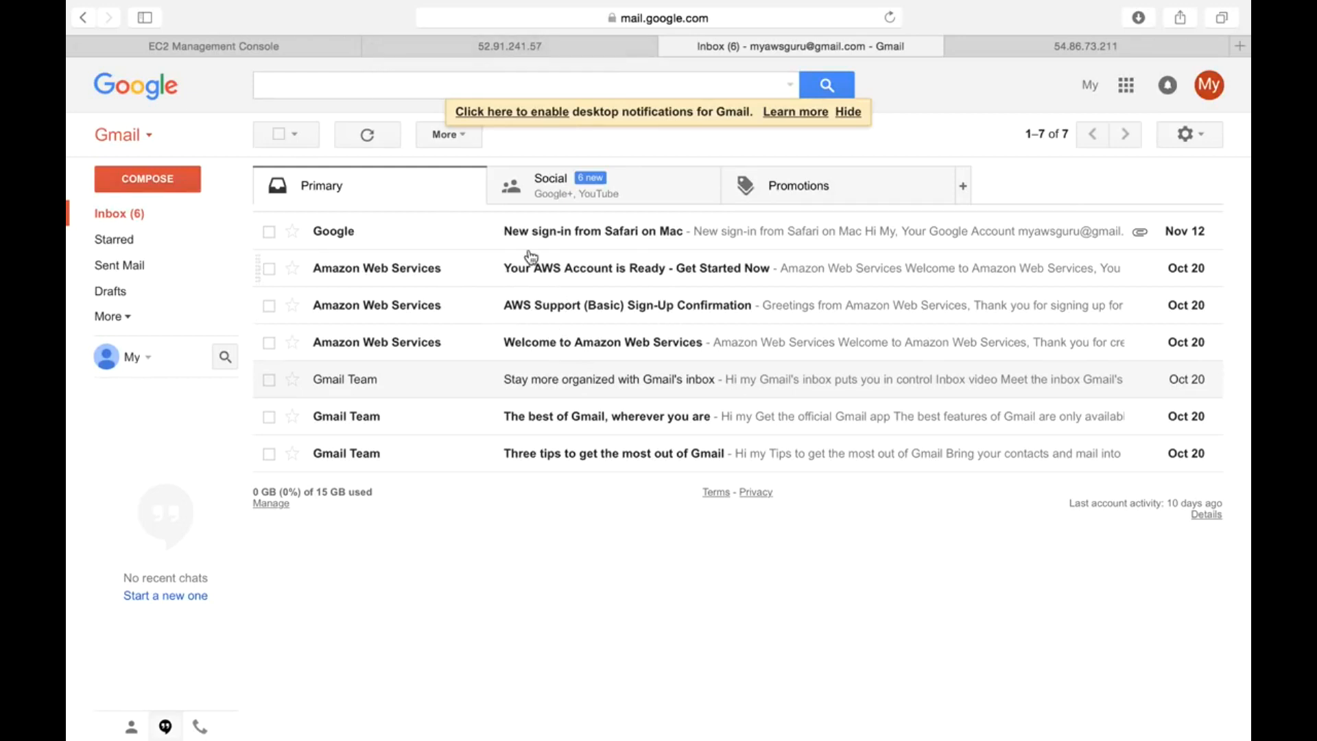
- Refresh EC2 until pending instance i-e393061a appears in us-east-1e, select it, then return to Terminal
click(144, 226)
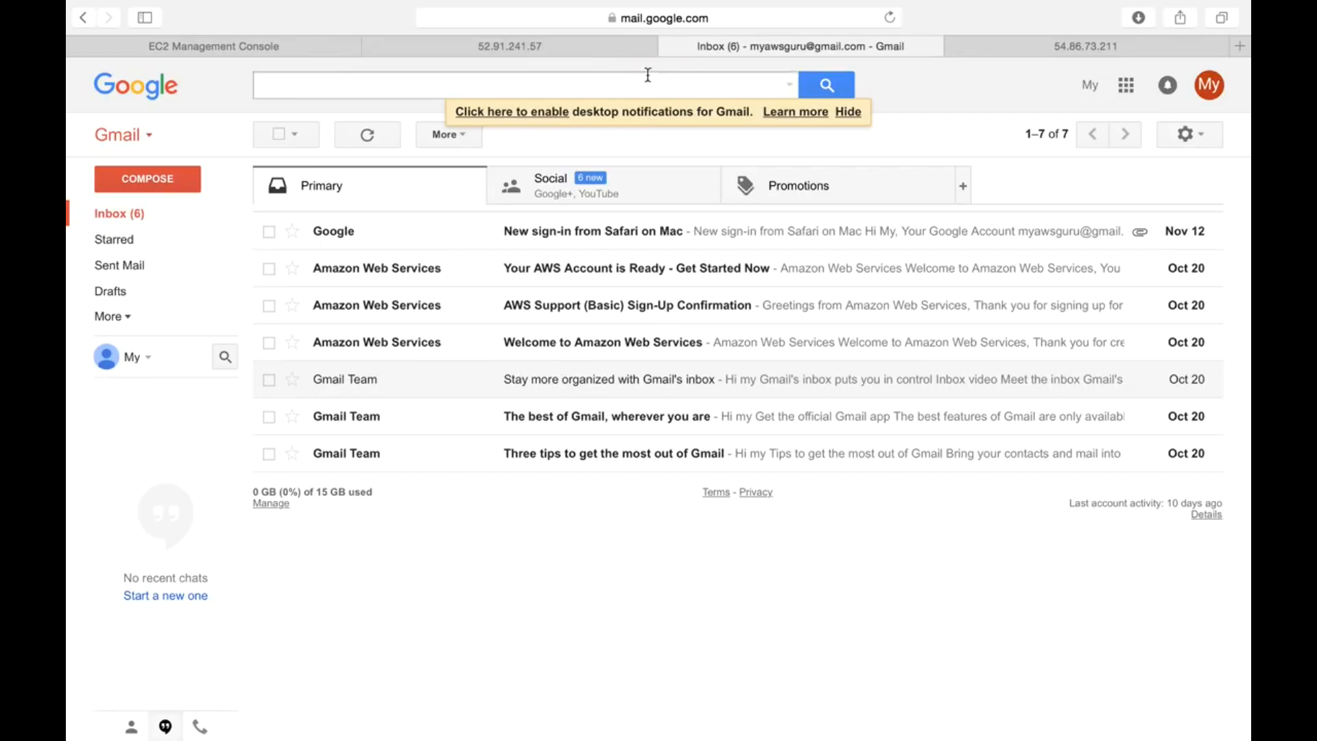
click(539, 44)
click(297, 45)
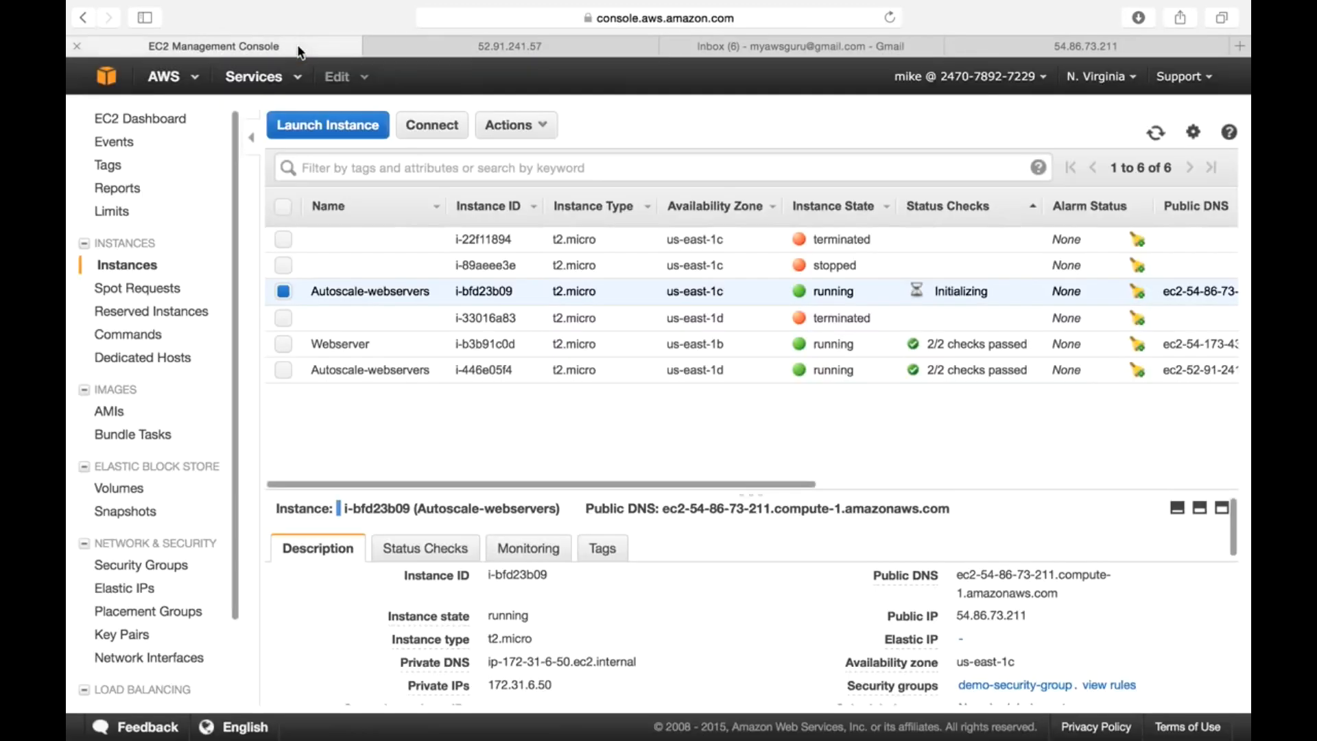
click(1157, 133)
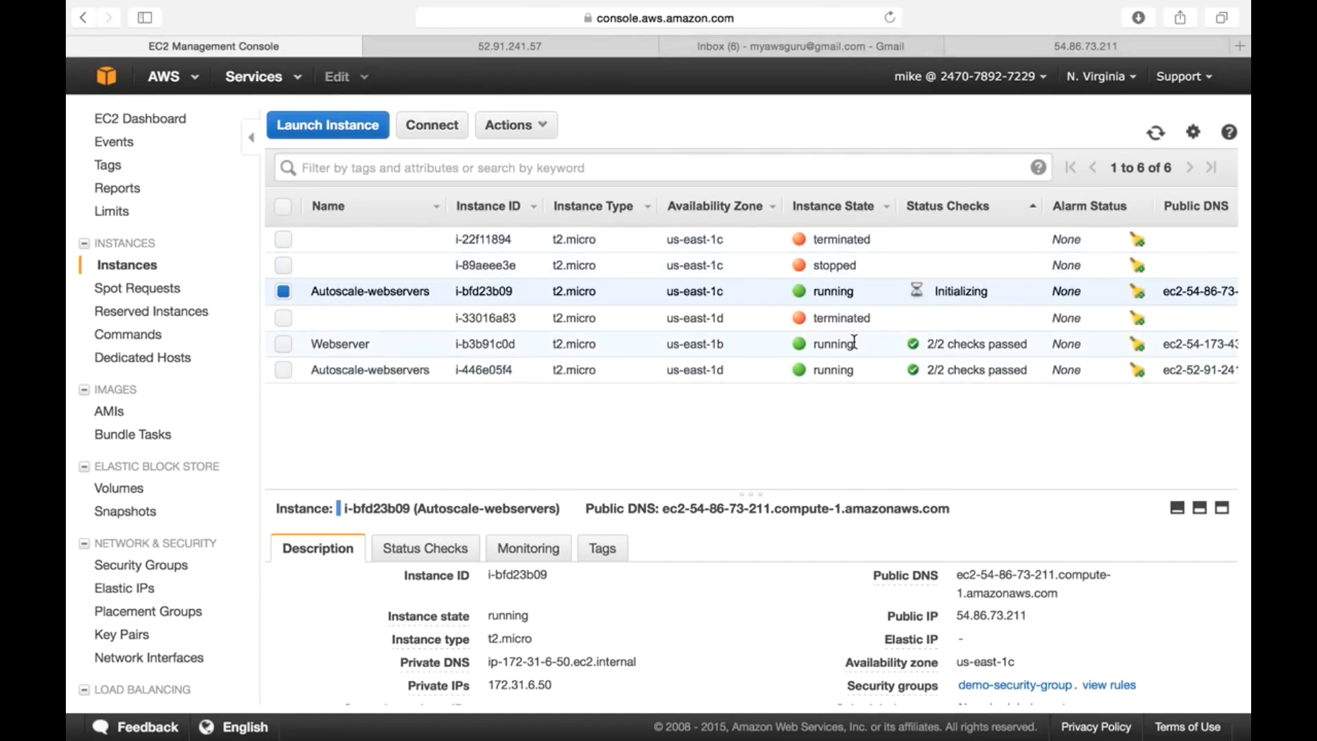
click(1155, 134)
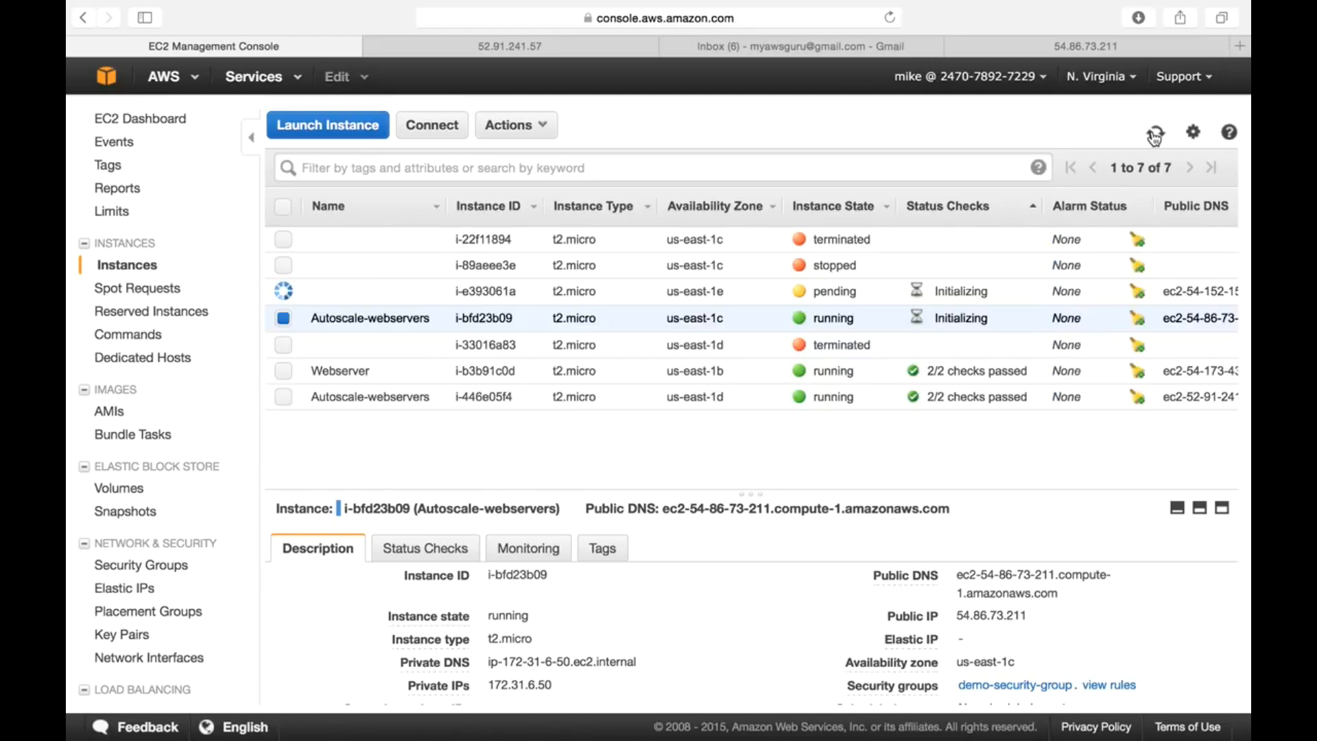
click(764, 295)
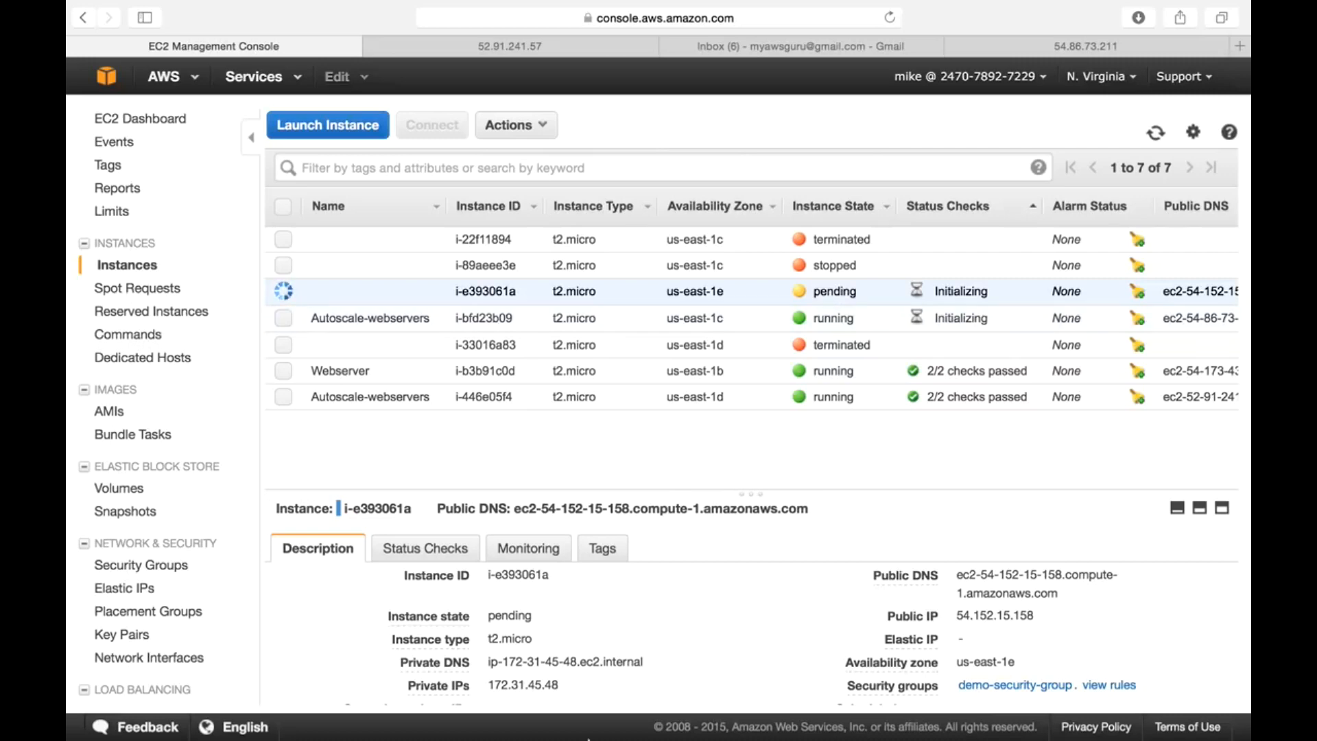
mouse_move(566, 717)
click(693, 718)
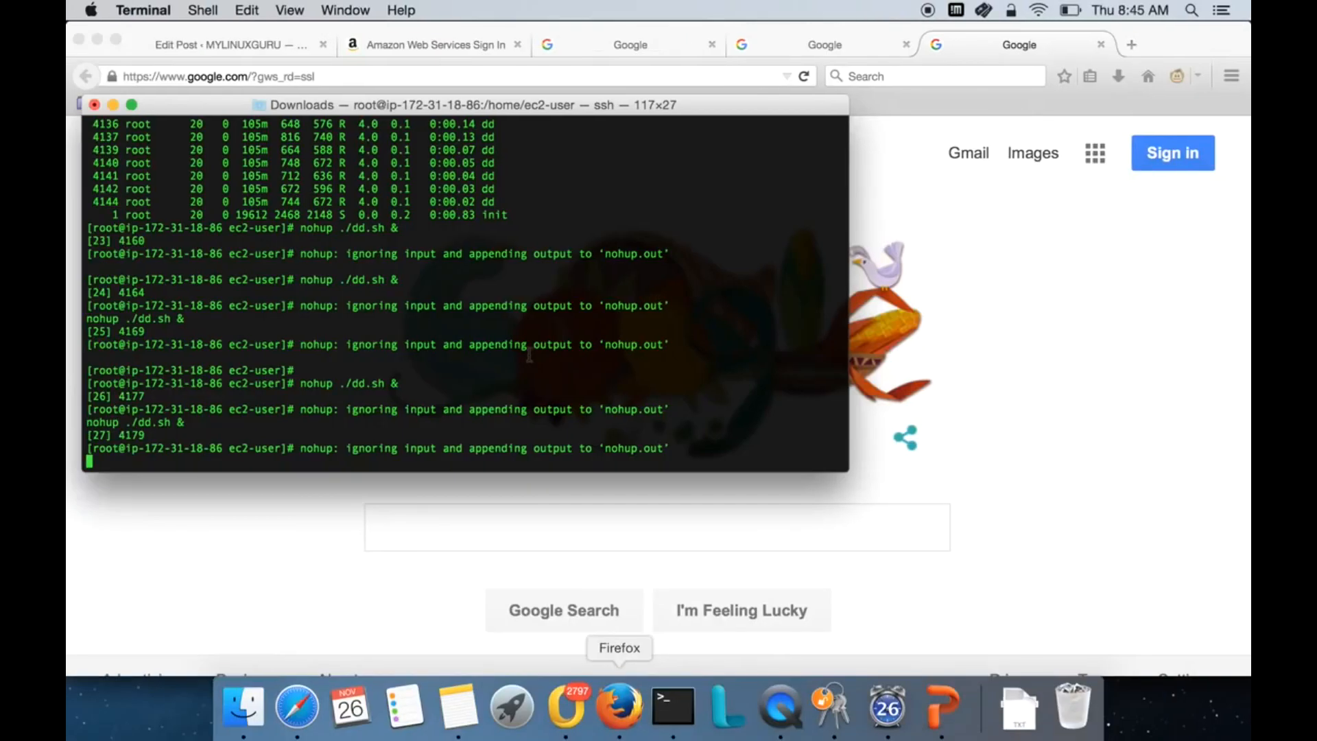
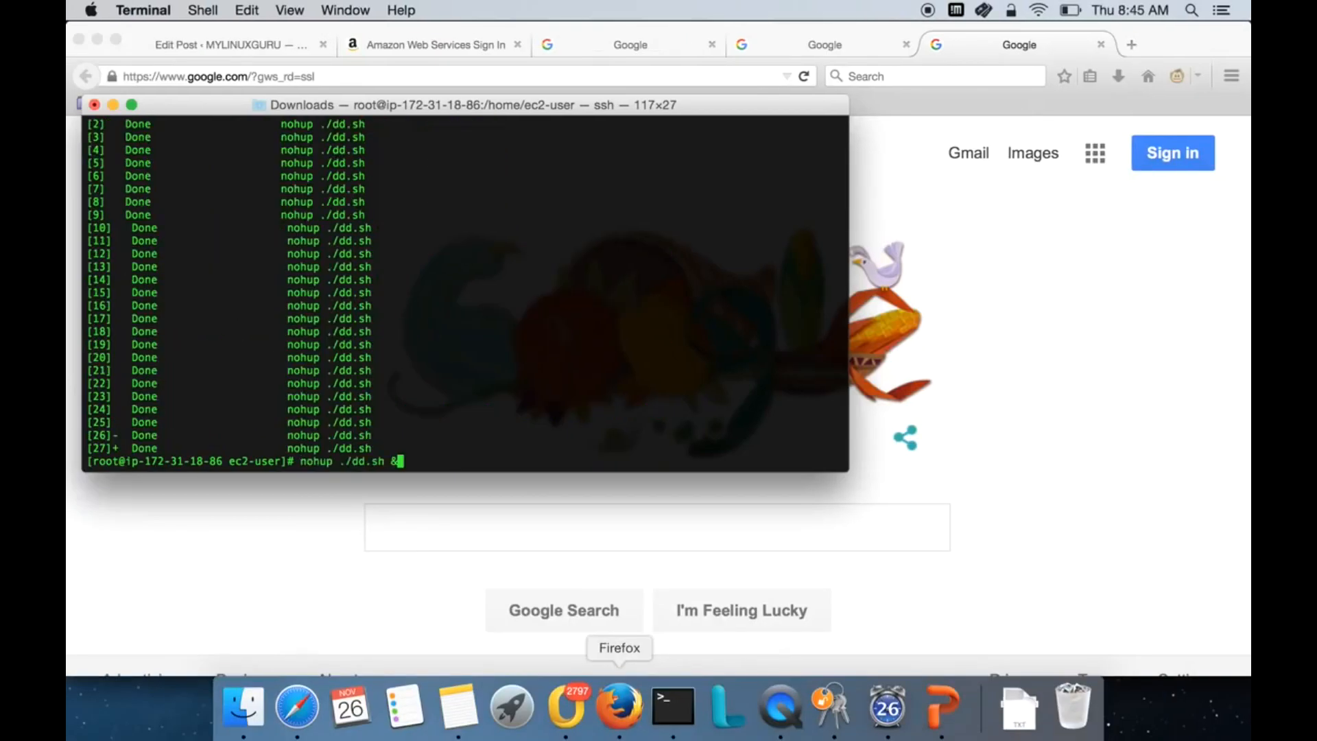
- Cancel the unsent 'nohup ./dd.sh &' command line to get a fresh shell prompt
key(ctrl+c)
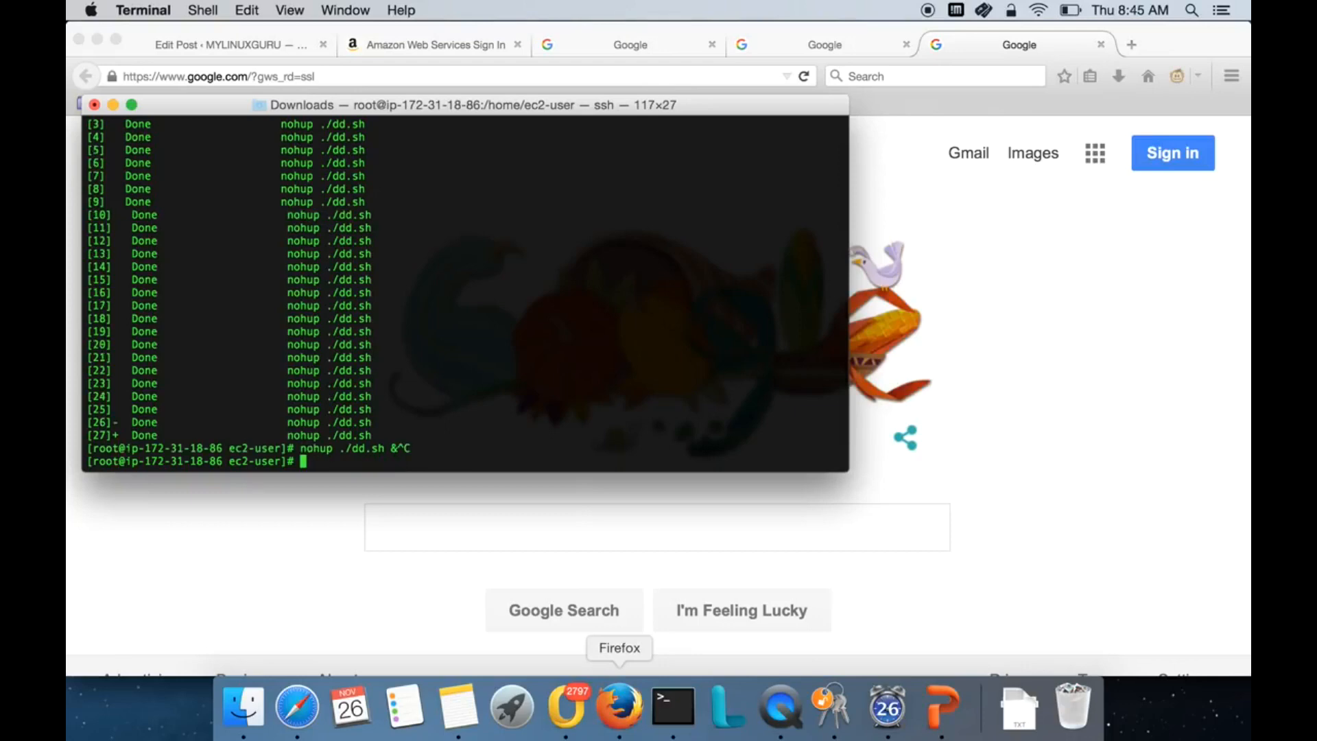
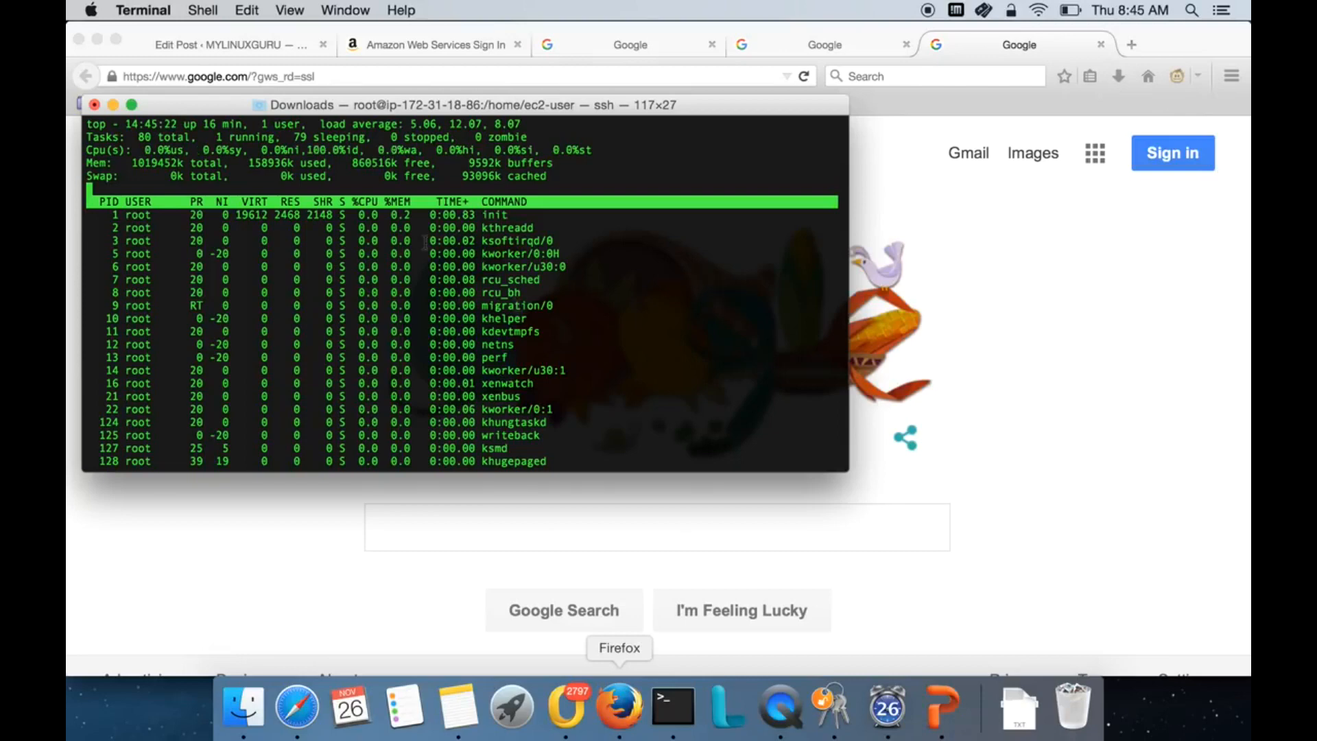
- Quit top once the CPU shows 100% idle and return to the EC2 console in the browser
double_click(323, 149)
key(q)
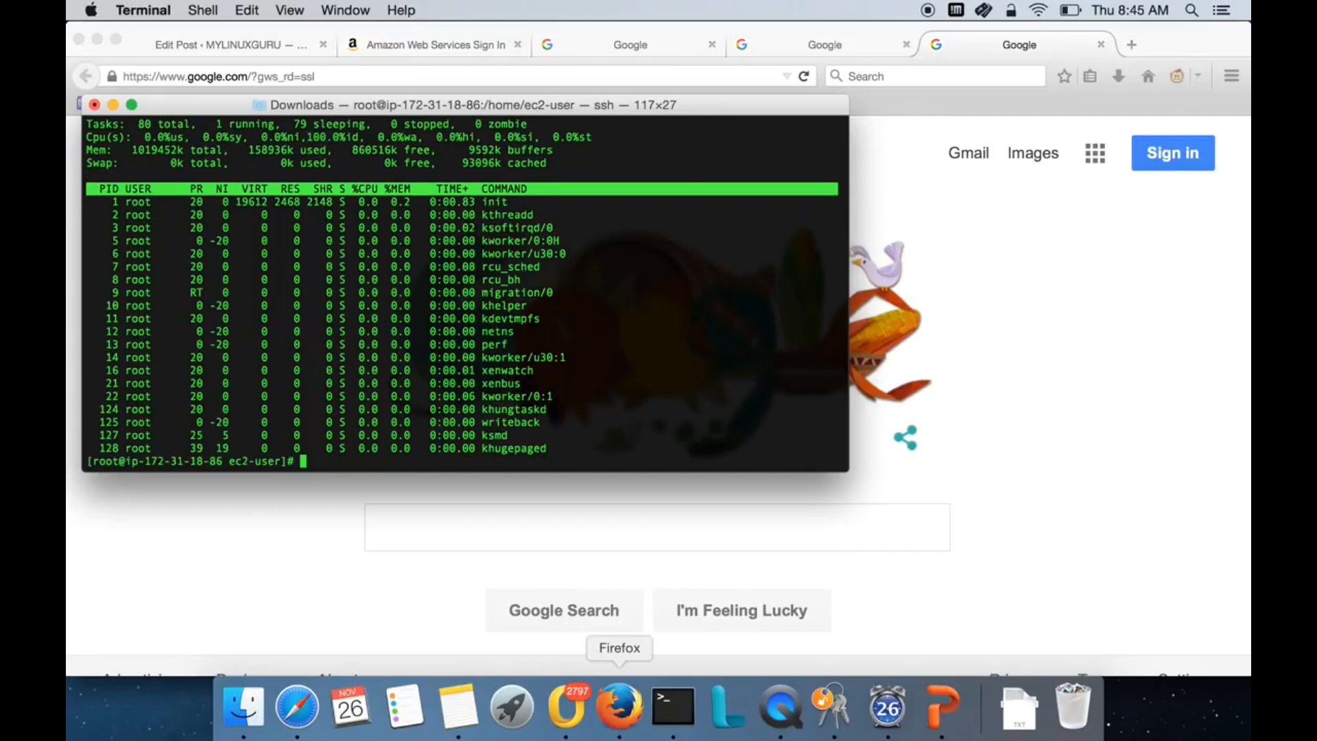
click(1057, 566)
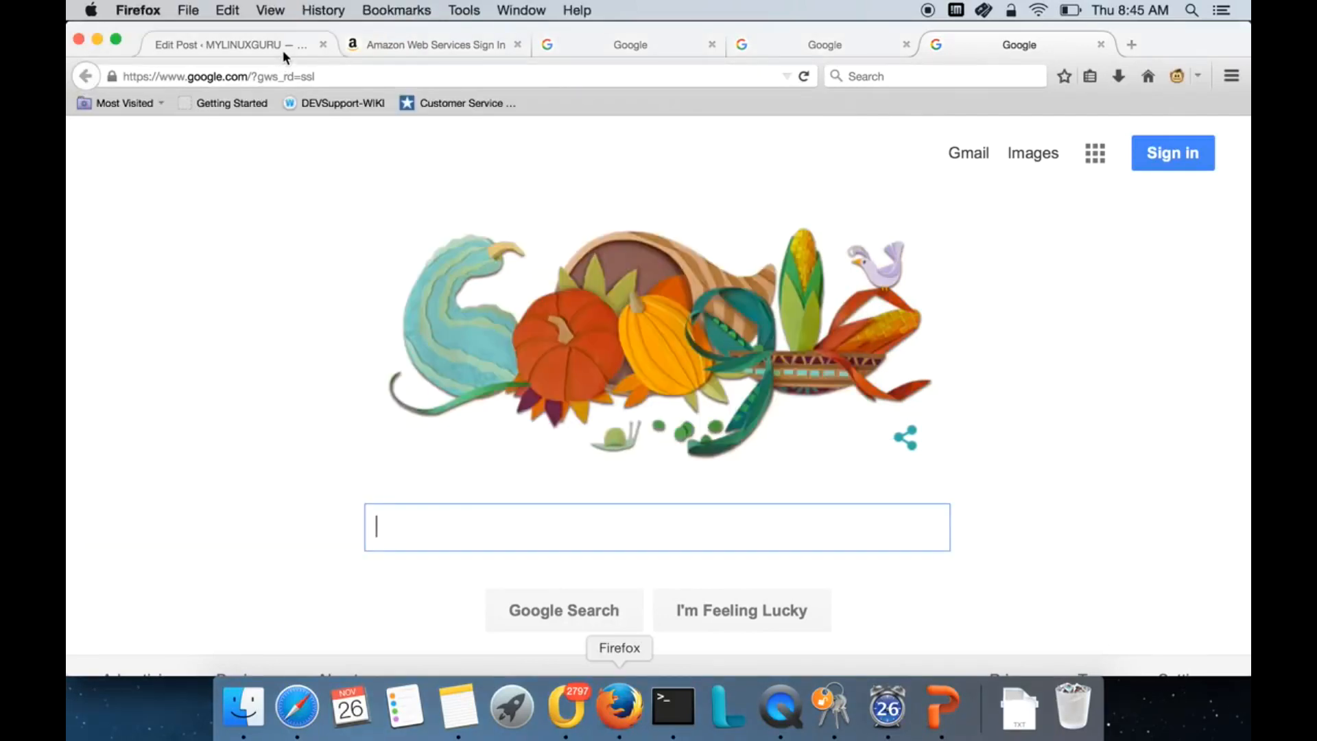
click(295, 707)
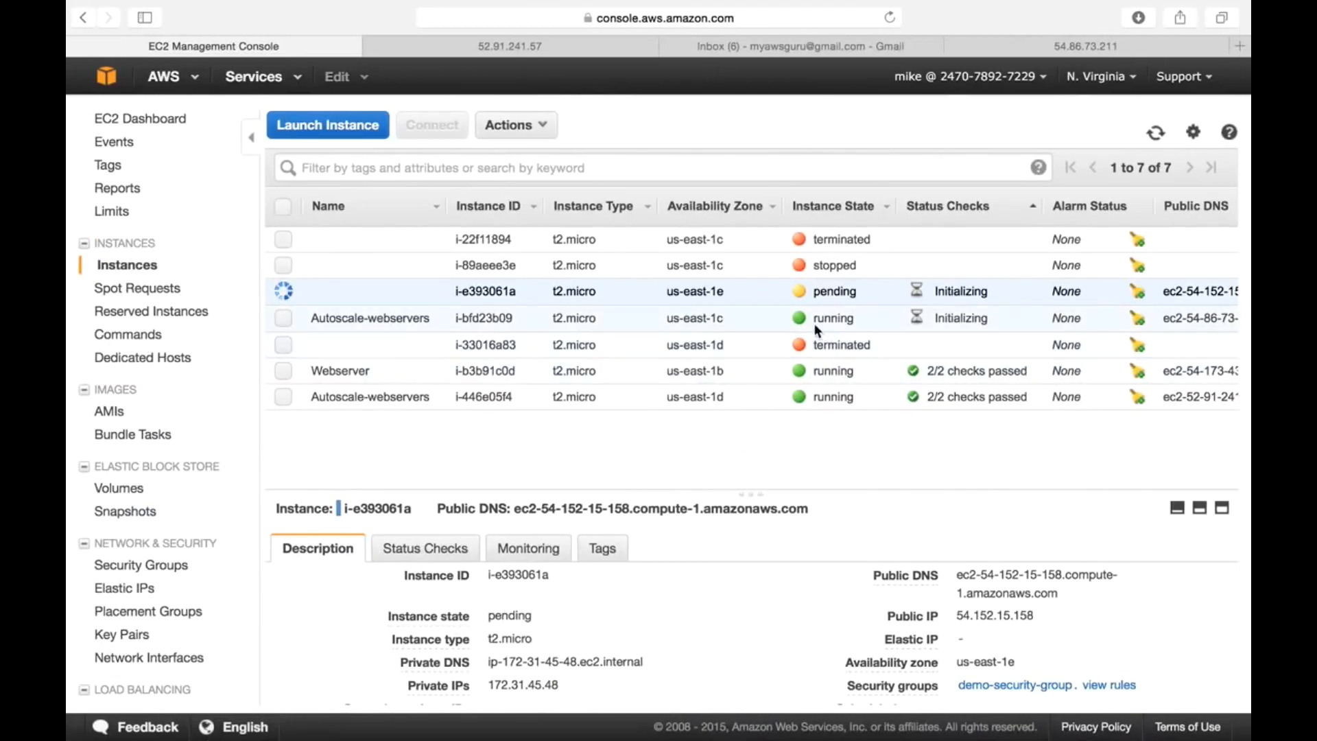
- Inspect each instance, including terminated i-33016a83 and pending i-e393061a, and refresh the list
drag(790, 343, 866, 341)
click(916, 340)
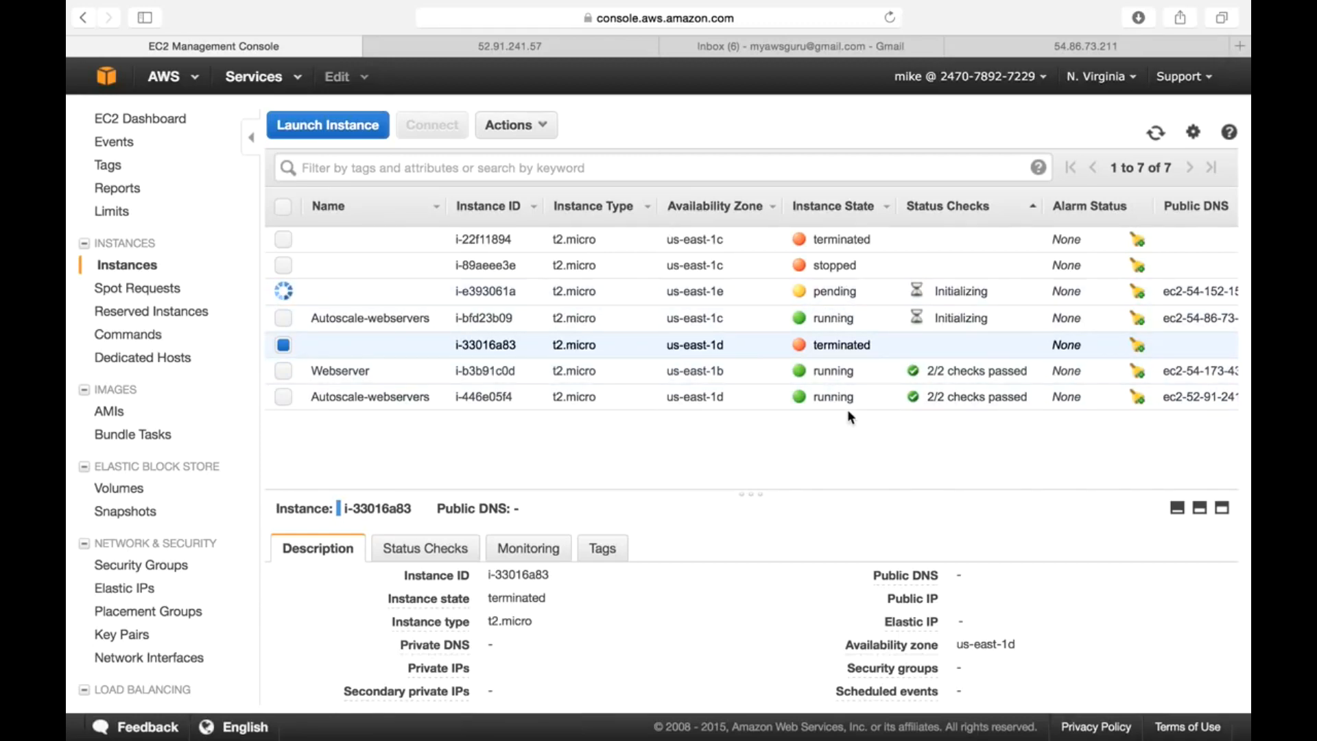
click(837, 388)
click(835, 373)
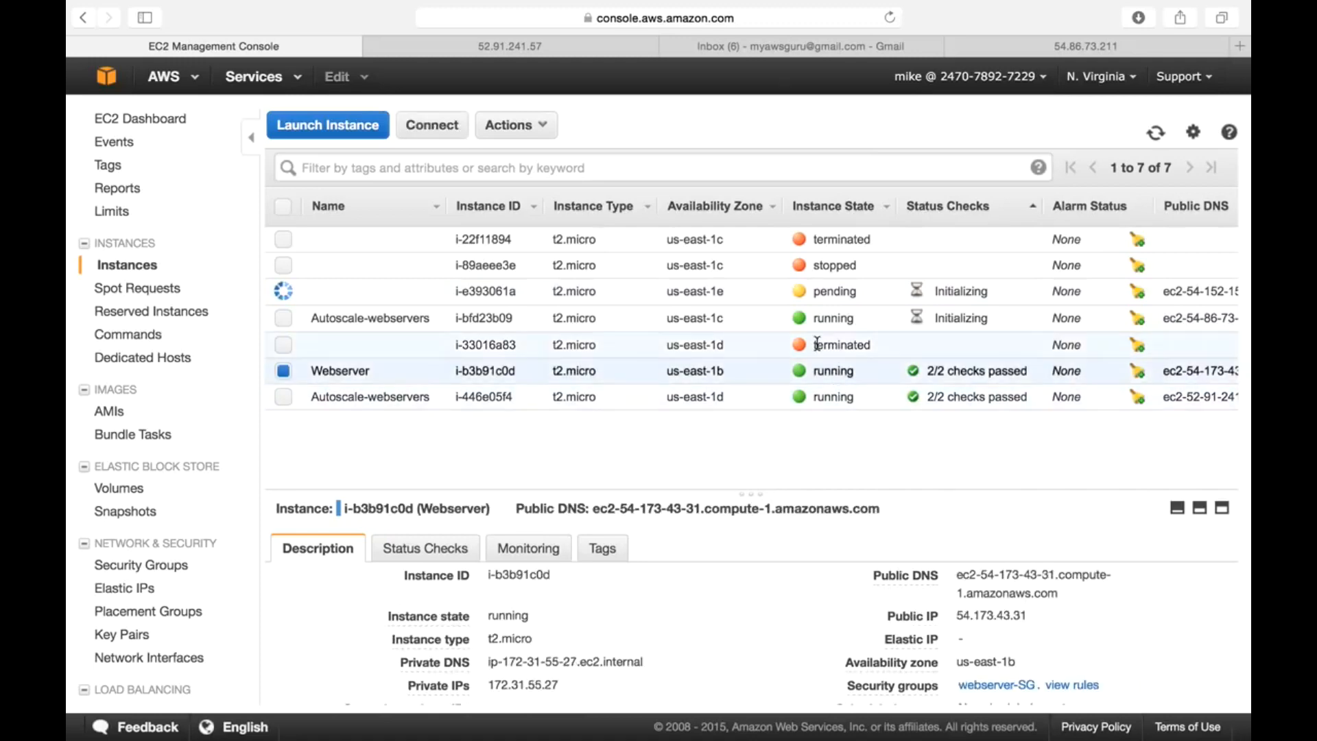
click(819, 322)
click(829, 297)
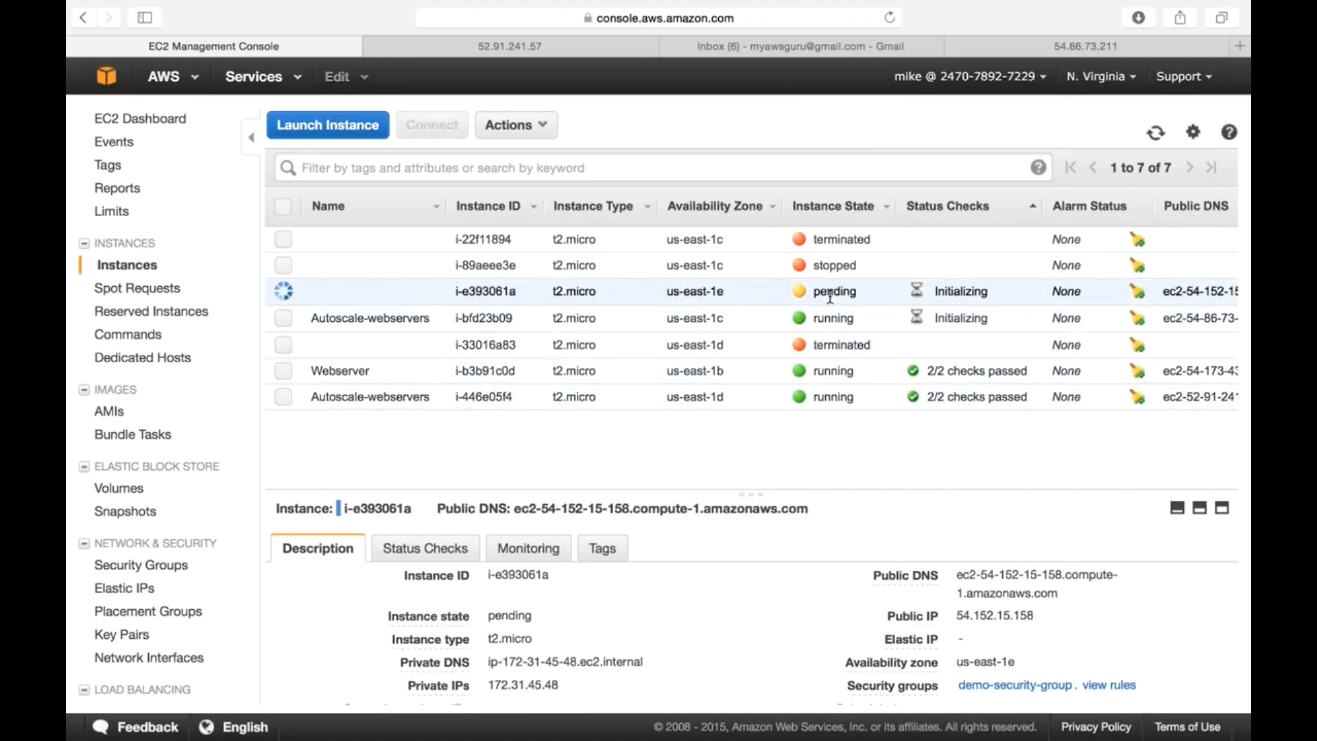
click(832, 345)
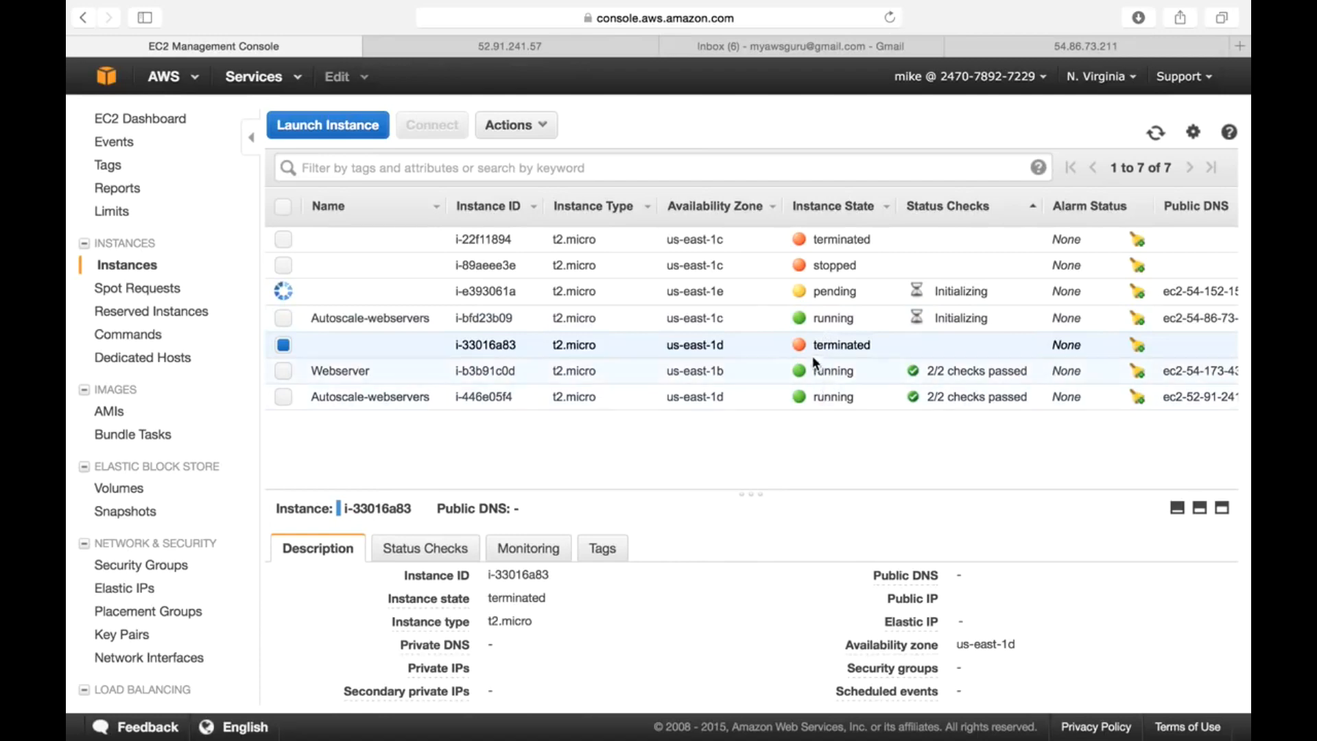
click(830, 397)
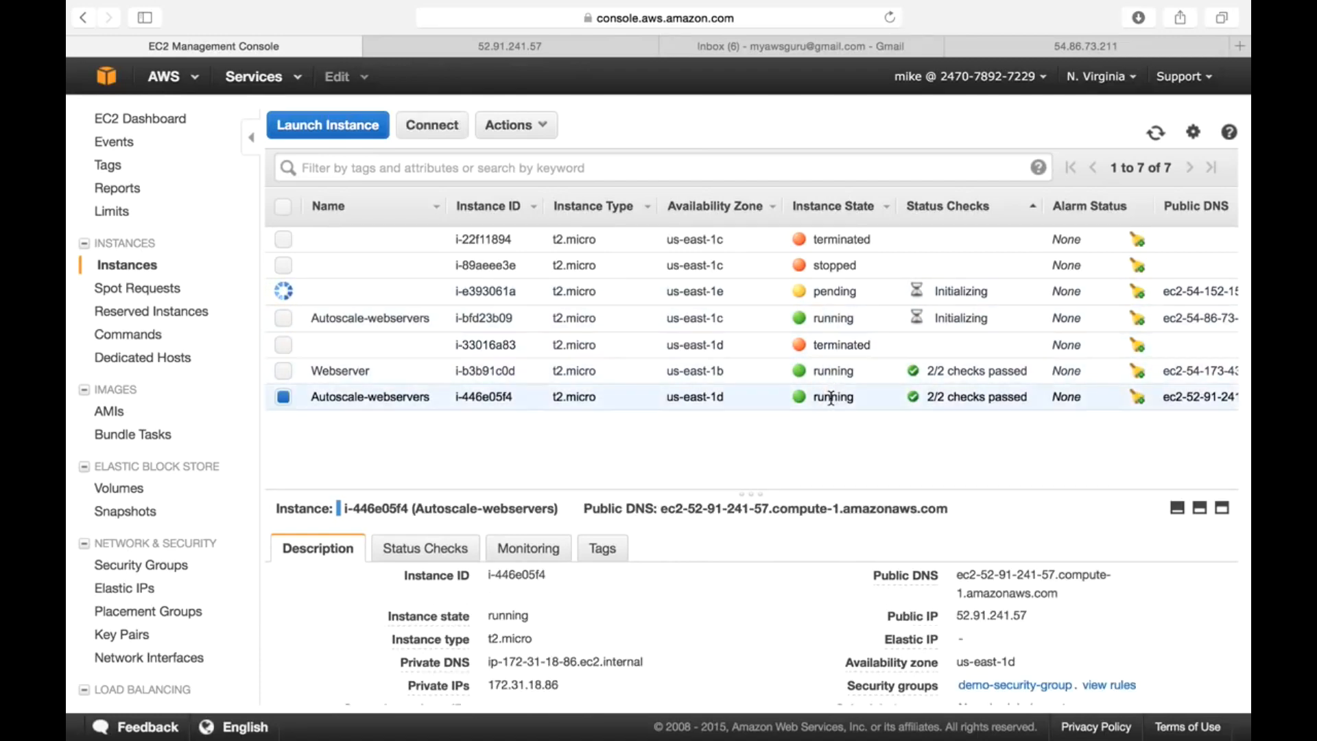
click(1156, 134)
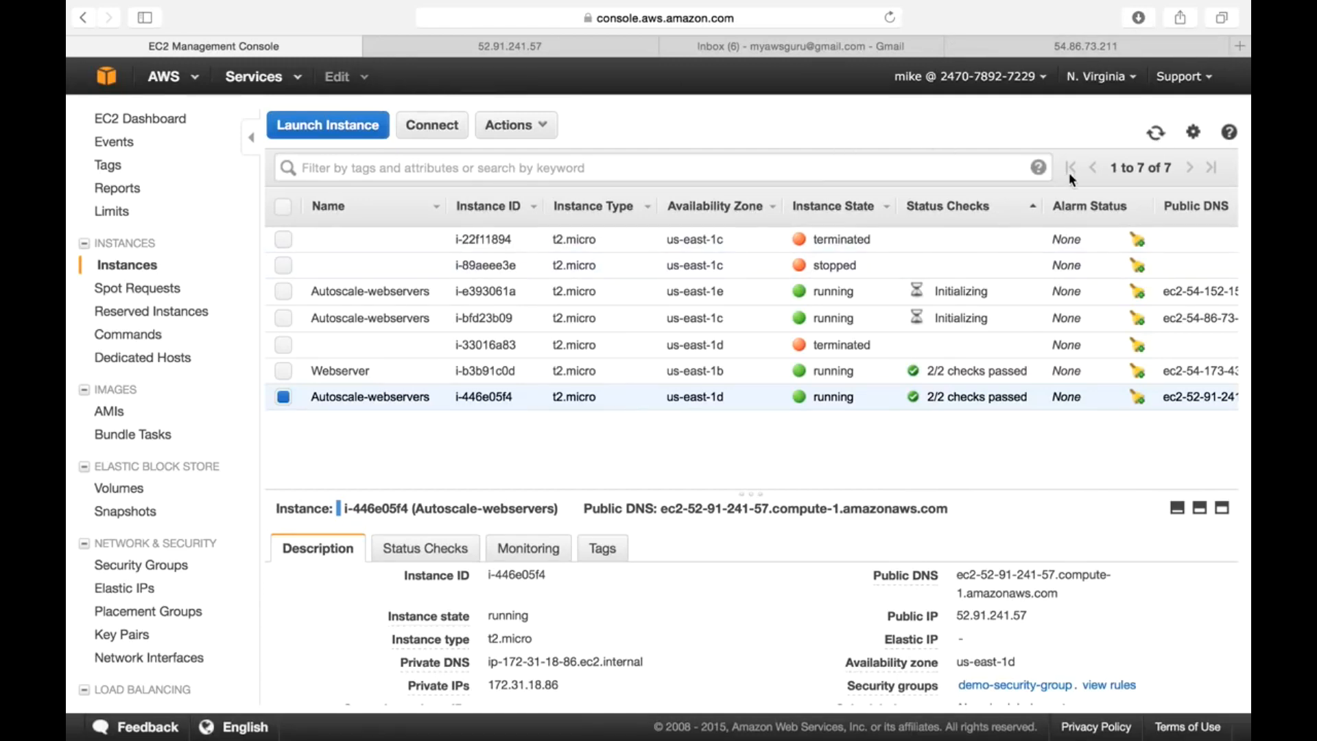
click(1157, 140)
- Check the Terminal's 100.0% idle CPU reading, then return to the EC2 console
mouse_move(405, 720)
click(672, 708)
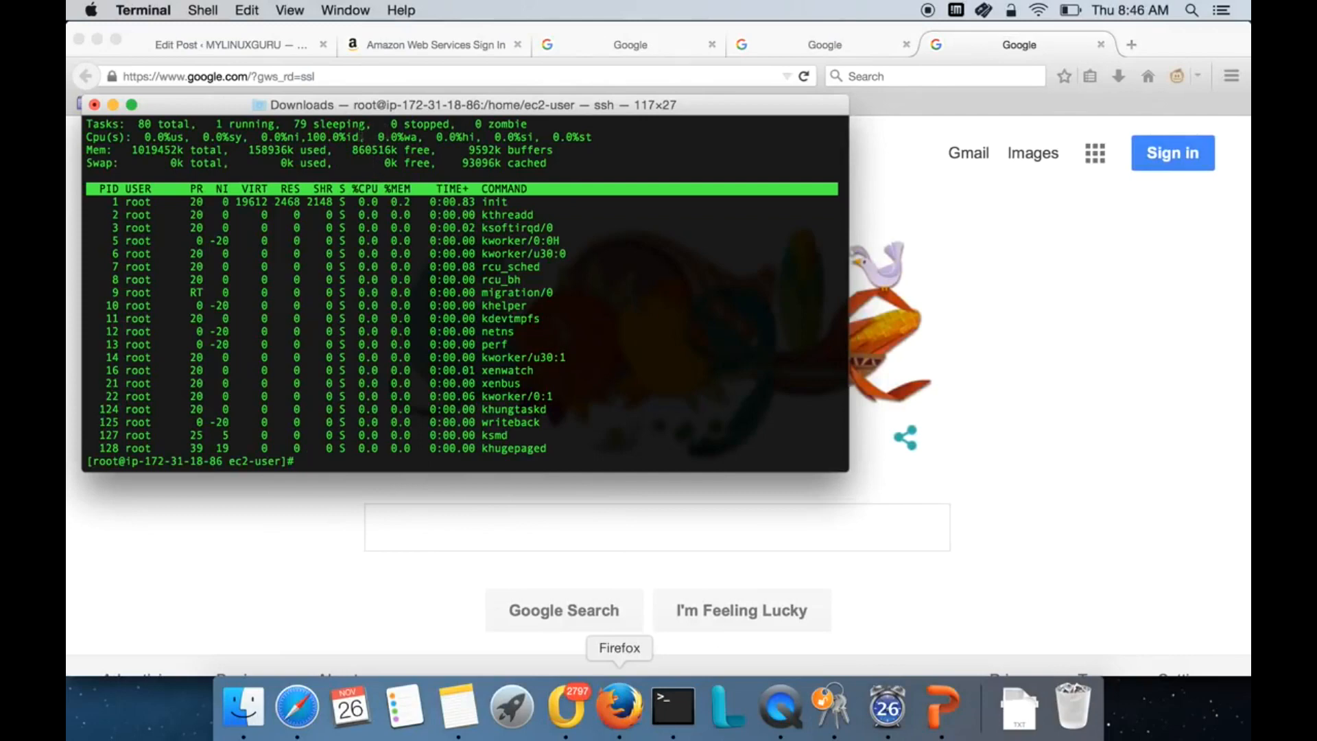
drag(300, 136, 365, 136)
click(296, 711)
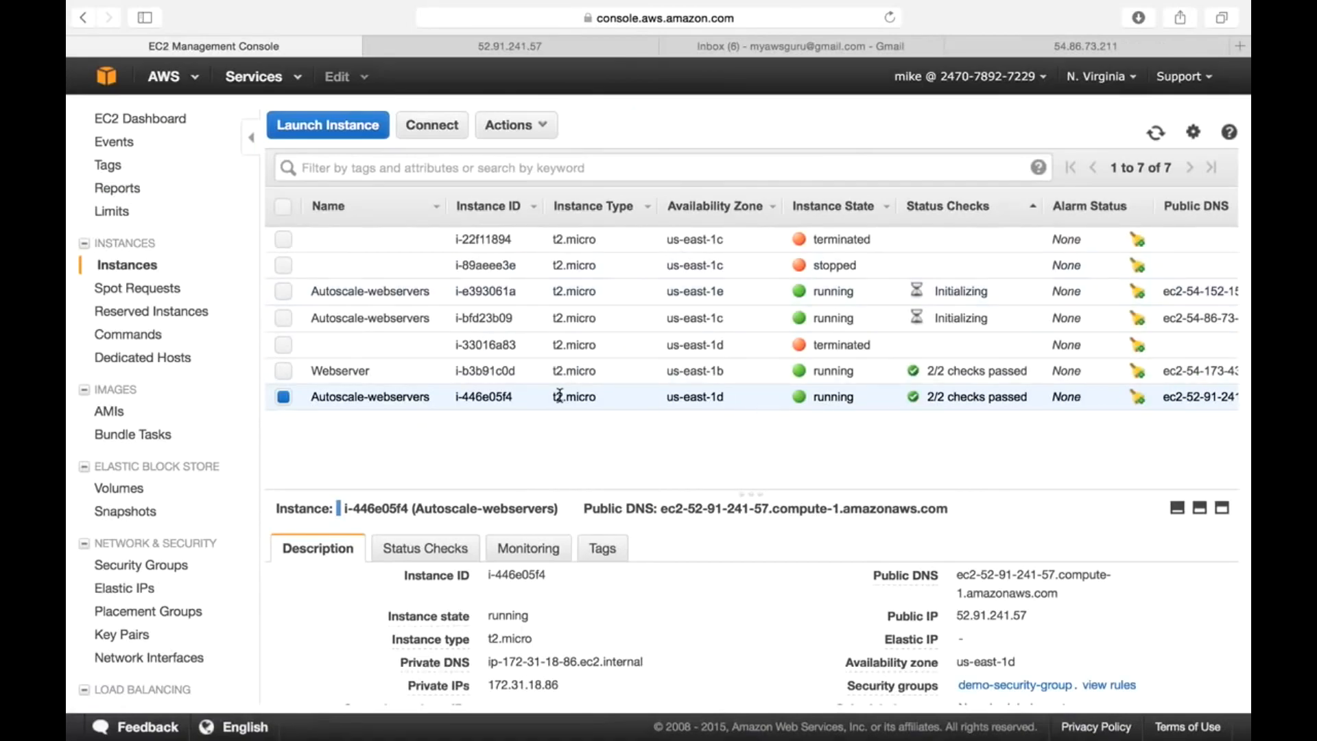
- Refresh the instance list and confirm i-e393061a is now running while i-33016a83 is terminated
click(1156, 133)
click(391, 319)
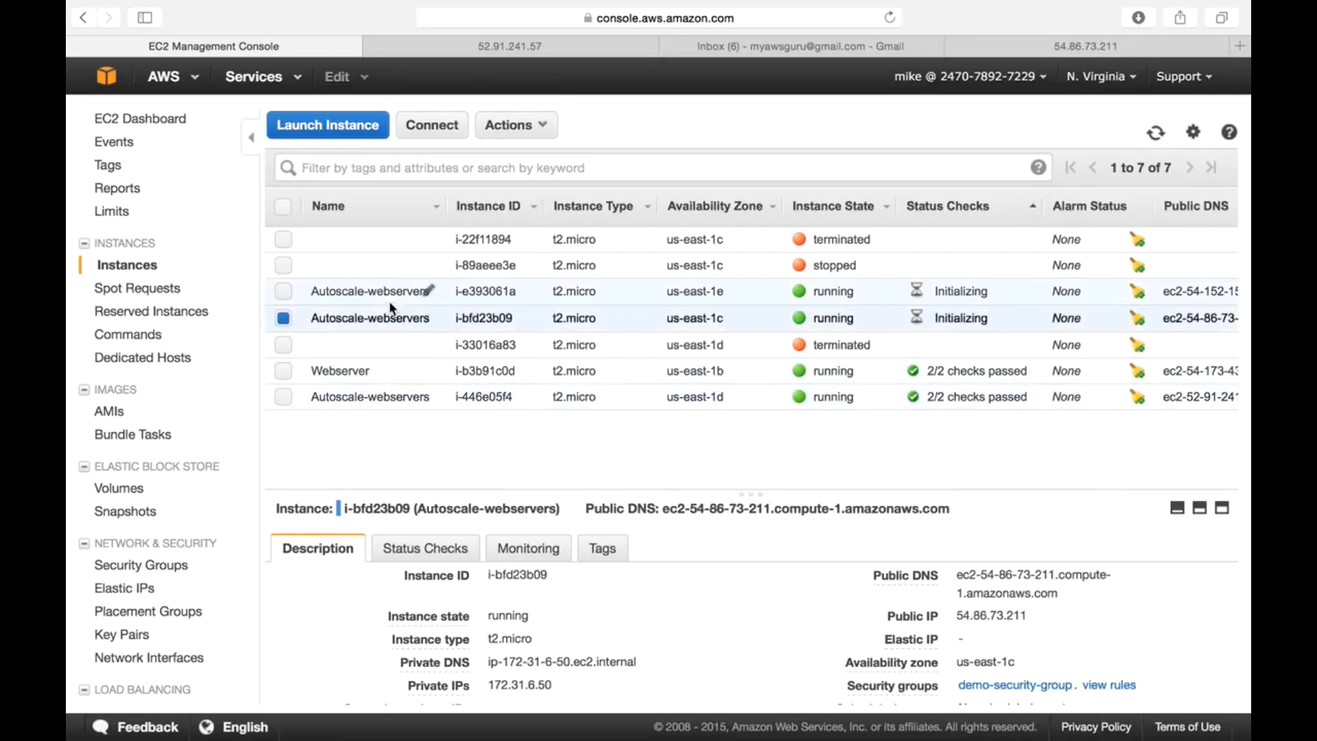
click(396, 292)
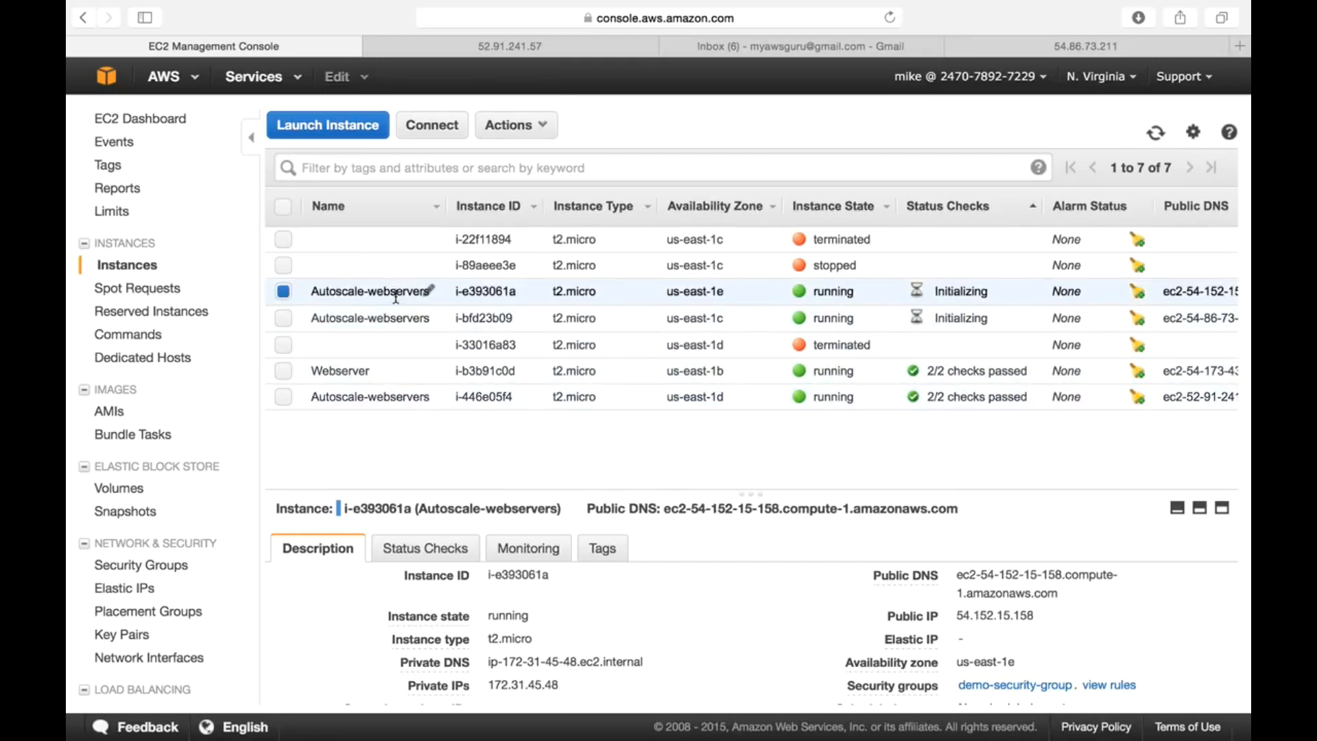
click(389, 346)
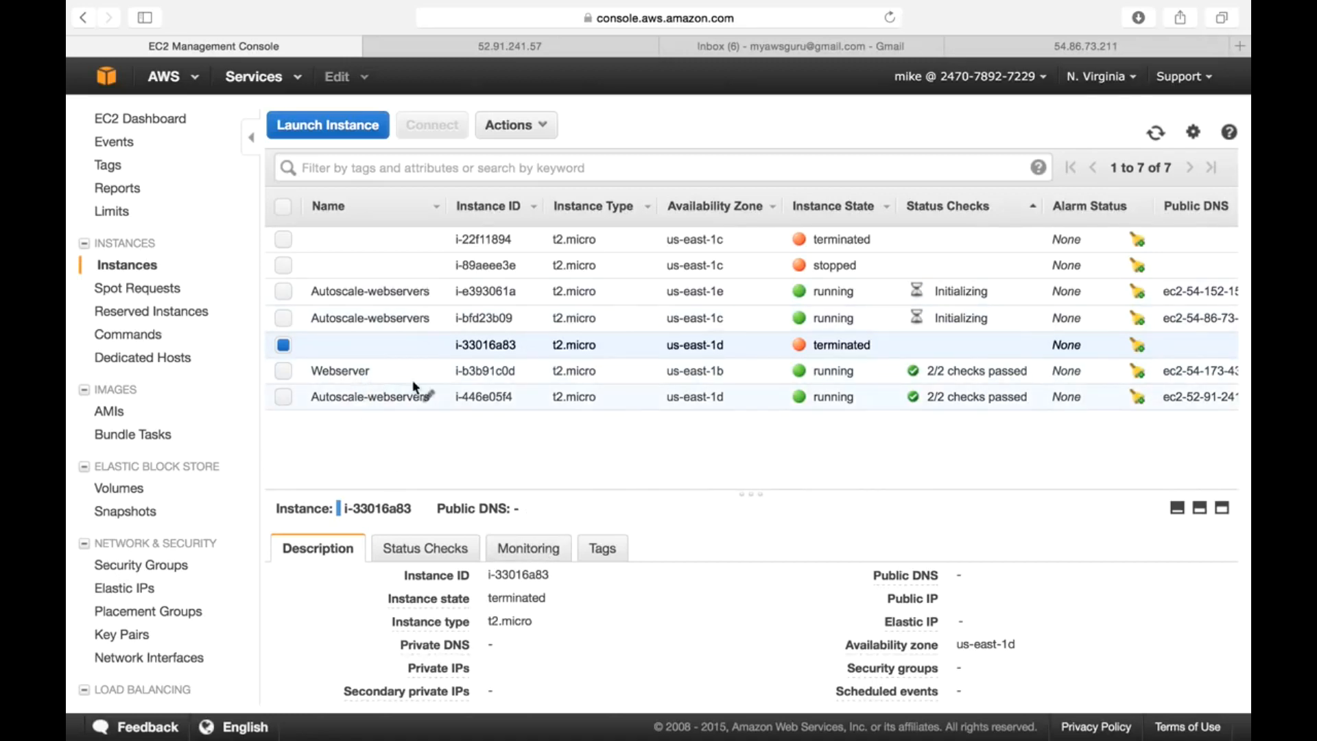
click(1156, 133)
scroll(203, 631, down, 3)
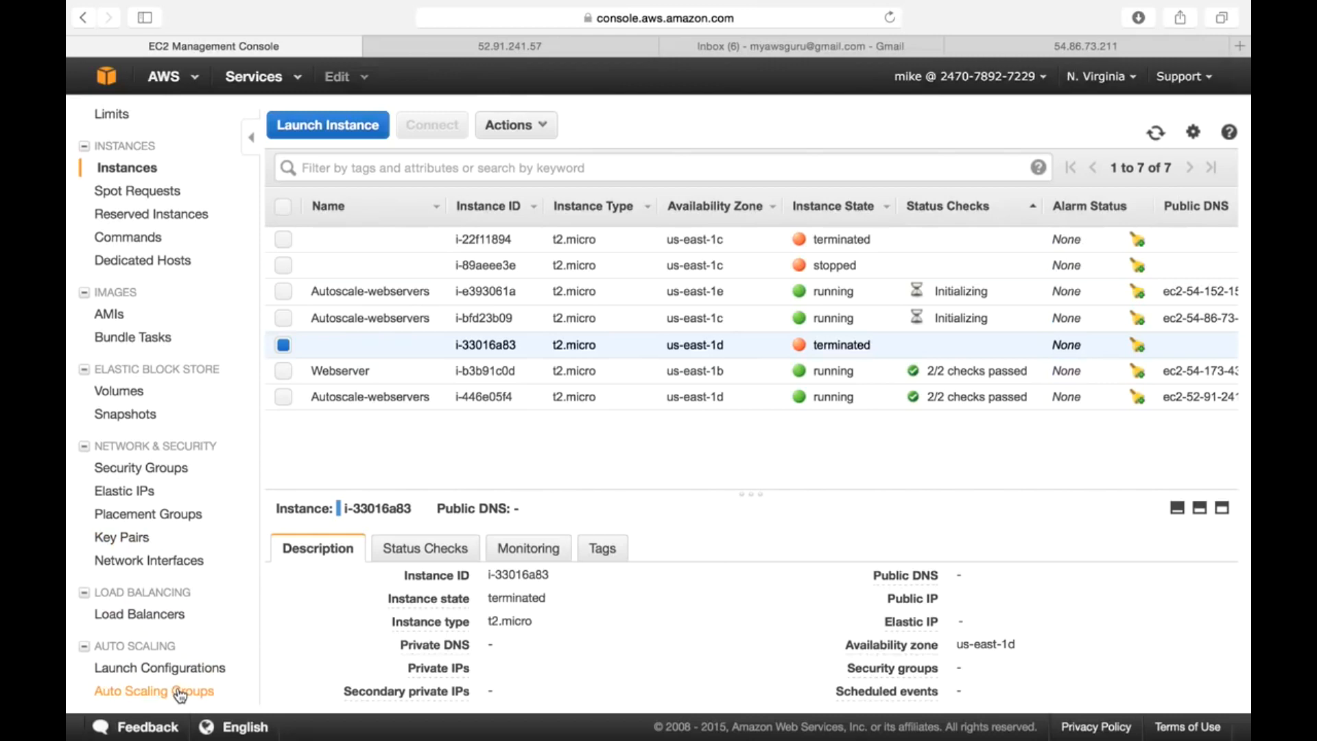
- Go to Launch Configurations, widen the Name column, and start copying MyLaunchConfig-01
click(205, 675)
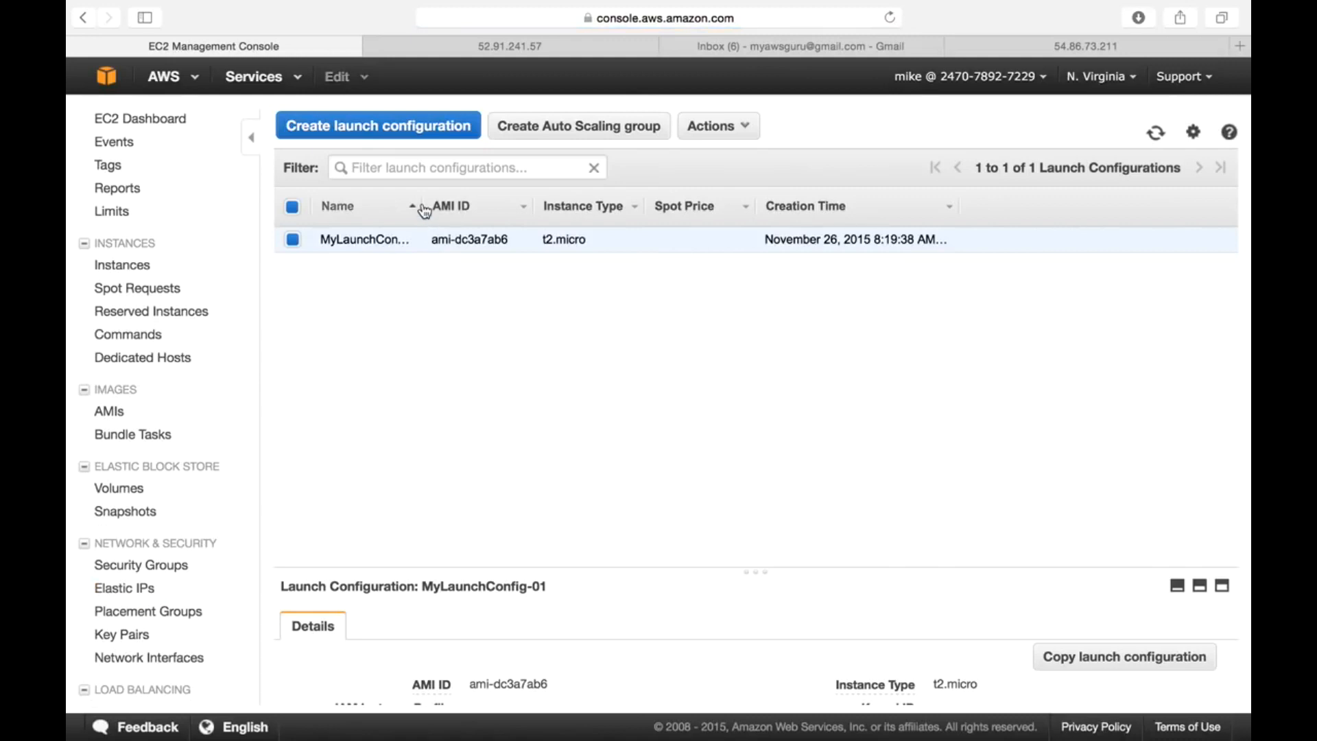
drag(418, 204, 461, 206)
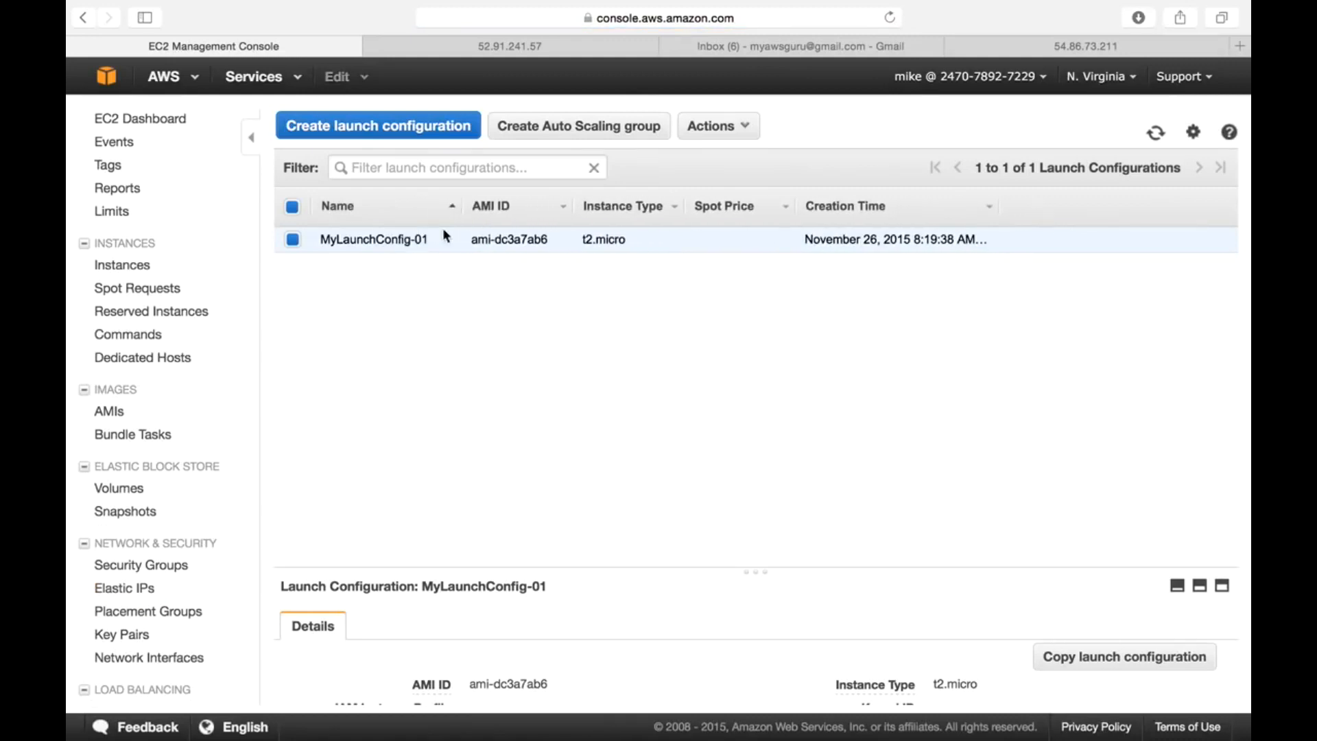
click(719, 127)
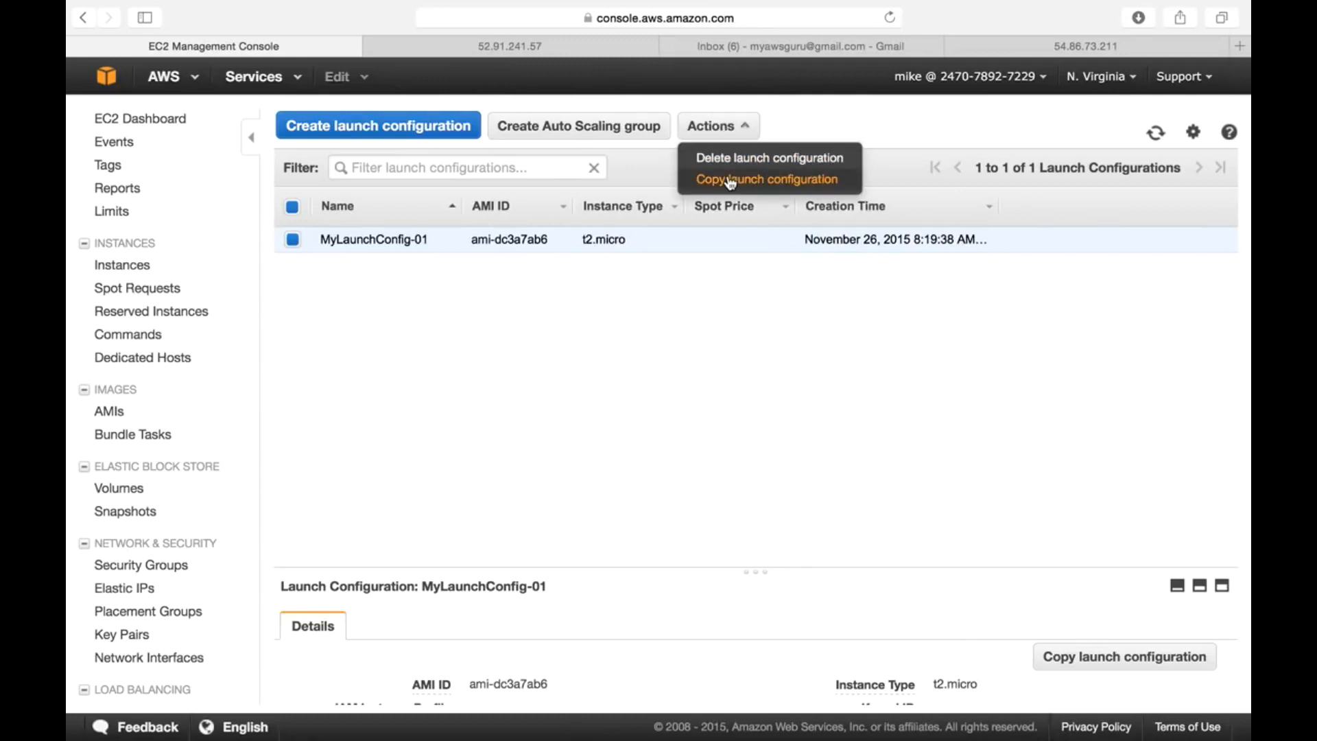
click(728, 179)
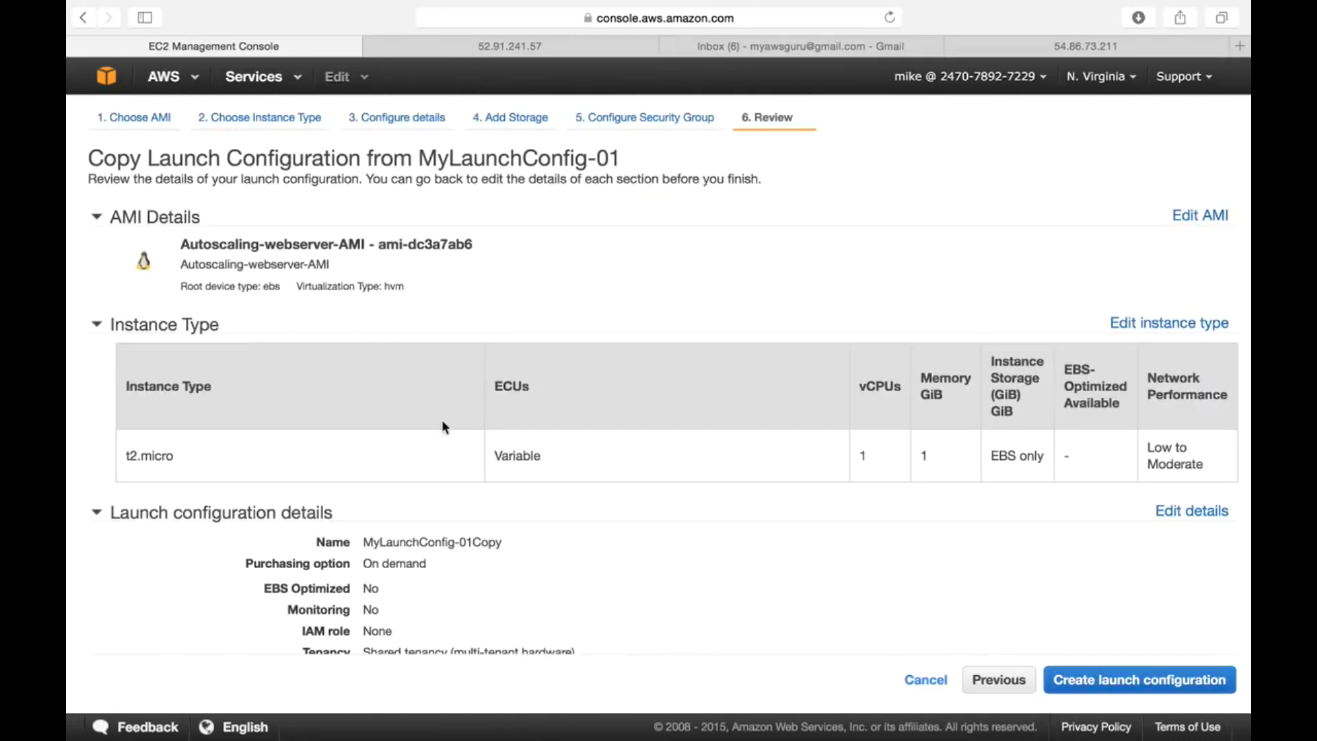
scroll(989, 597, down, 3)
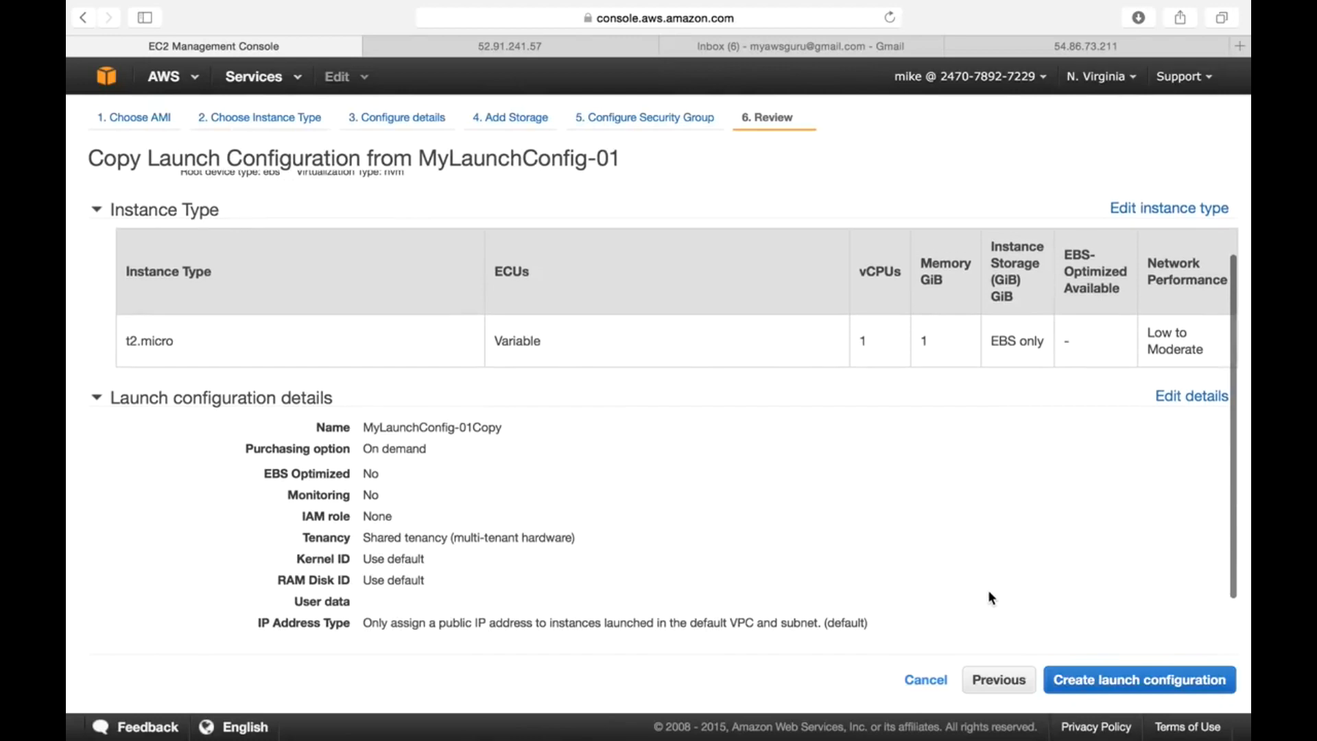
scroll(999, 487, up, 3)
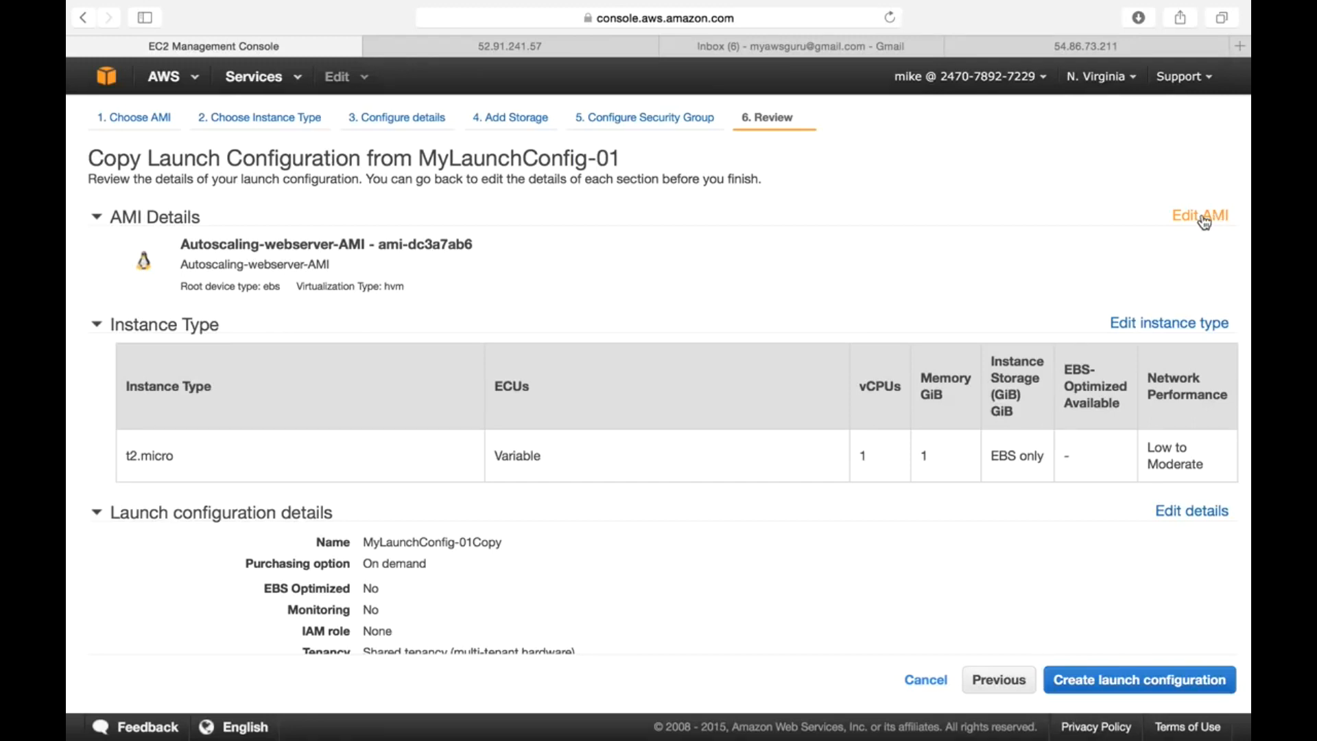
- Create MyLaunchConfig-01Copy using the awsdemokey key pair, then close and widen the Name column
click(1120, 679)
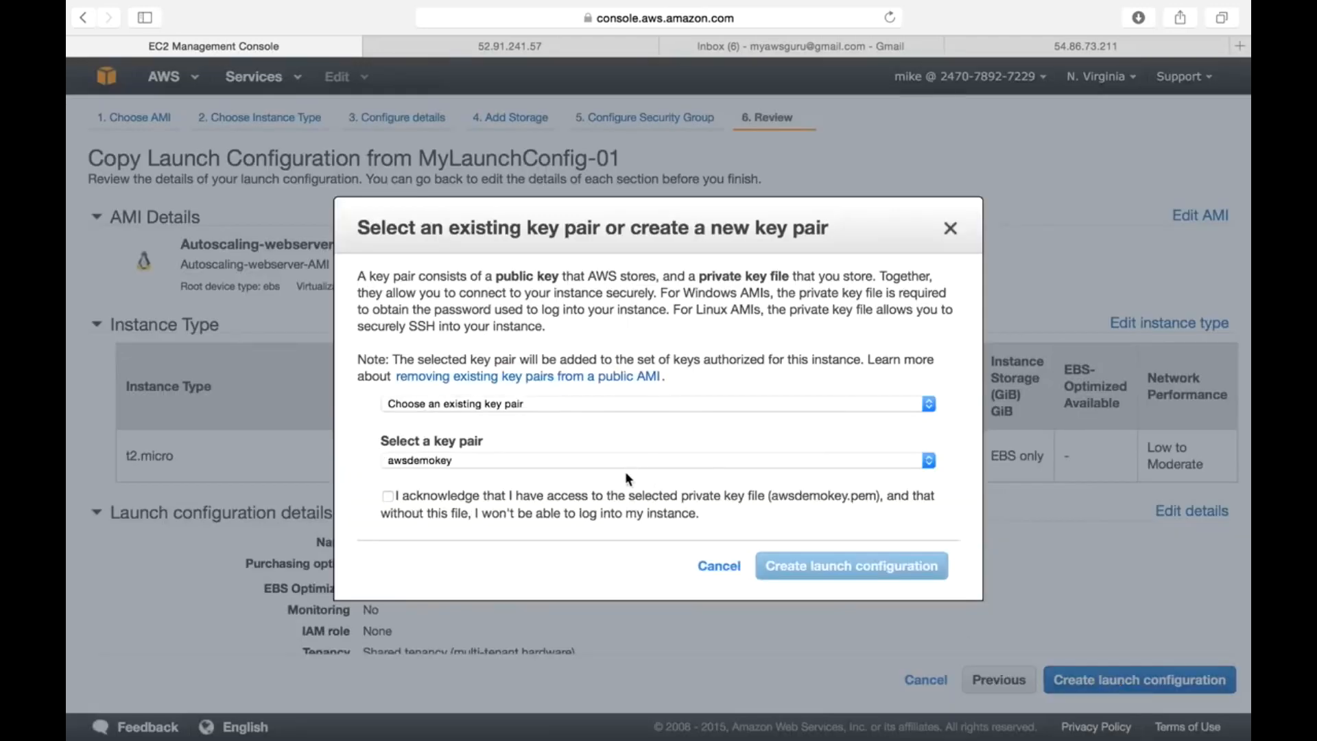
click(388, 495)
click(786, 566)
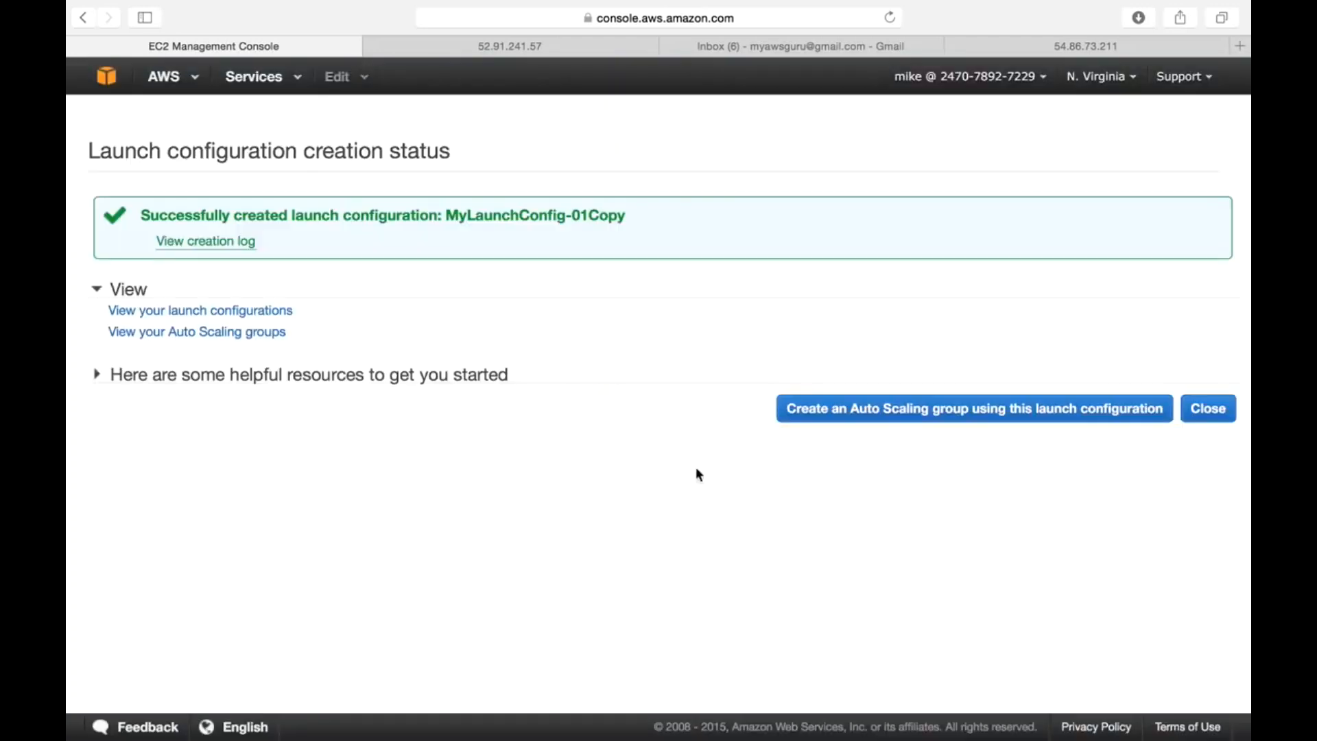
click(1205, 414)
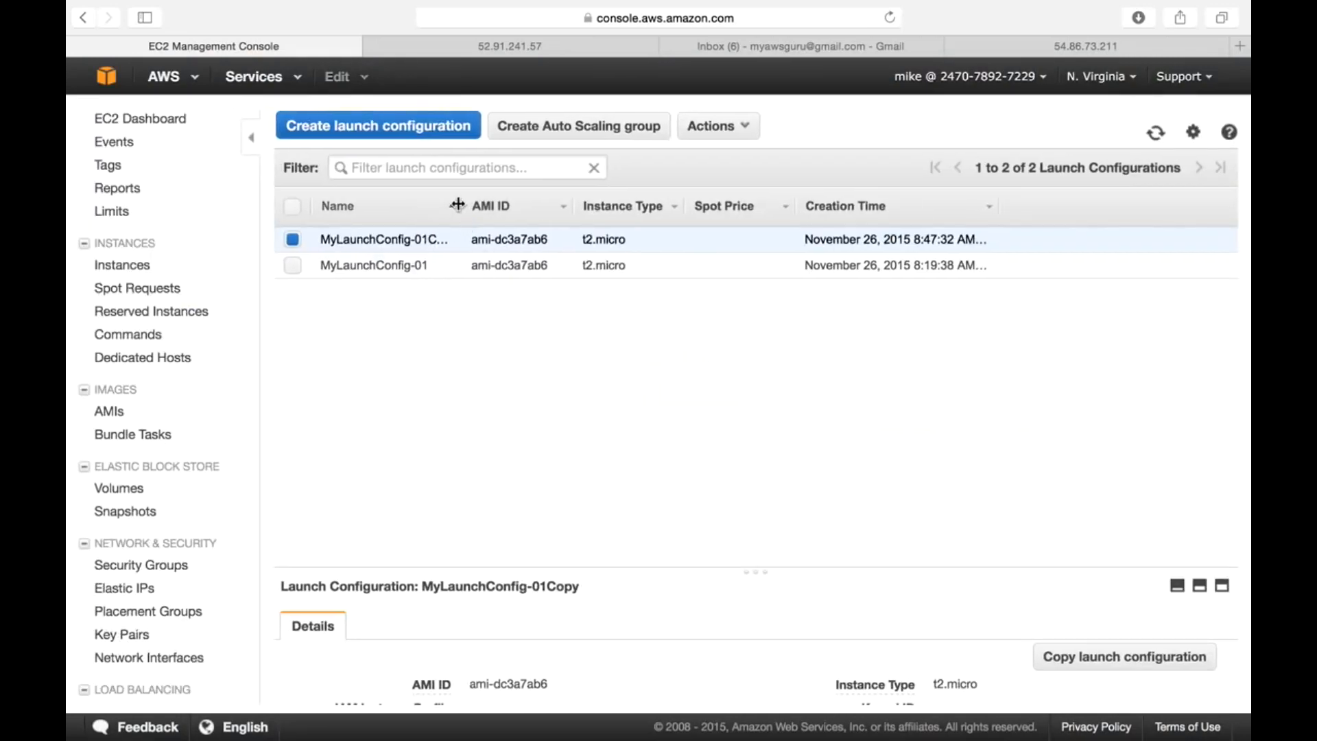
drag(461, 206, 530, 205)
scroll(522, 491, down, 1)
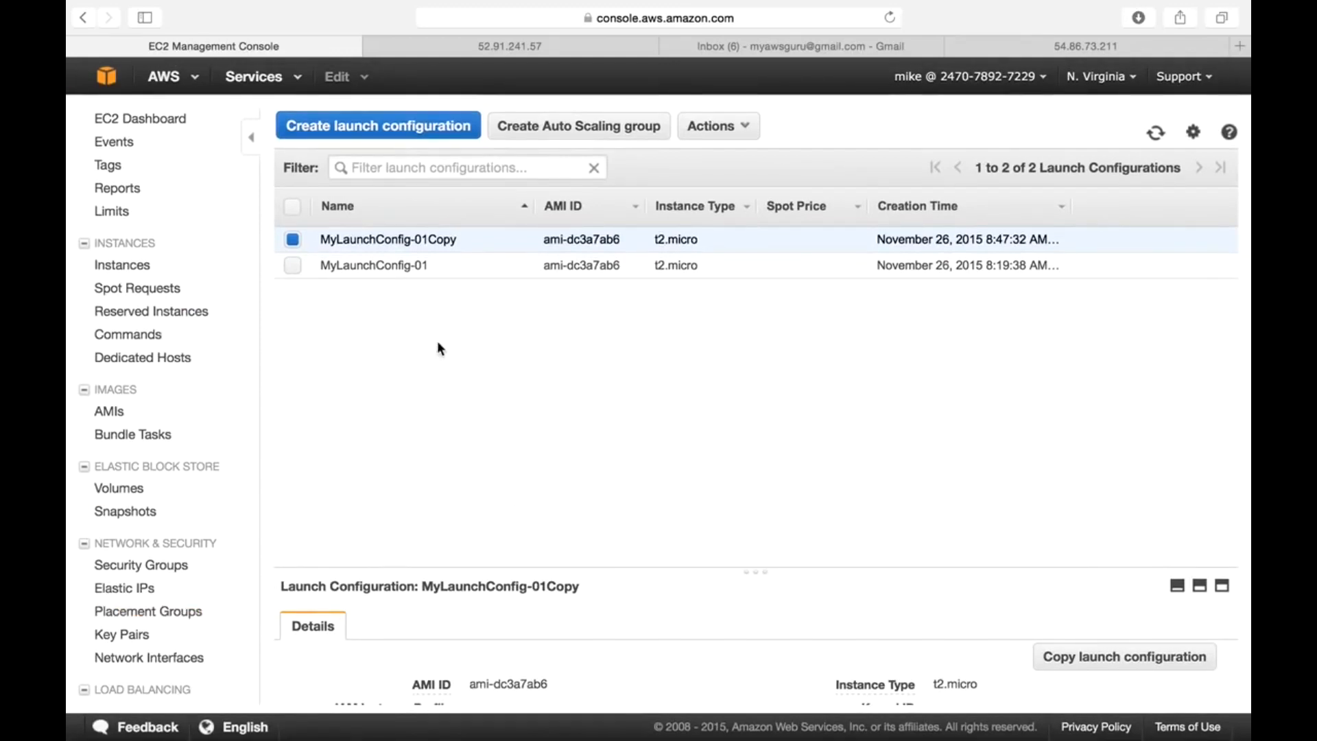
scroll(221, 623, down, 3)
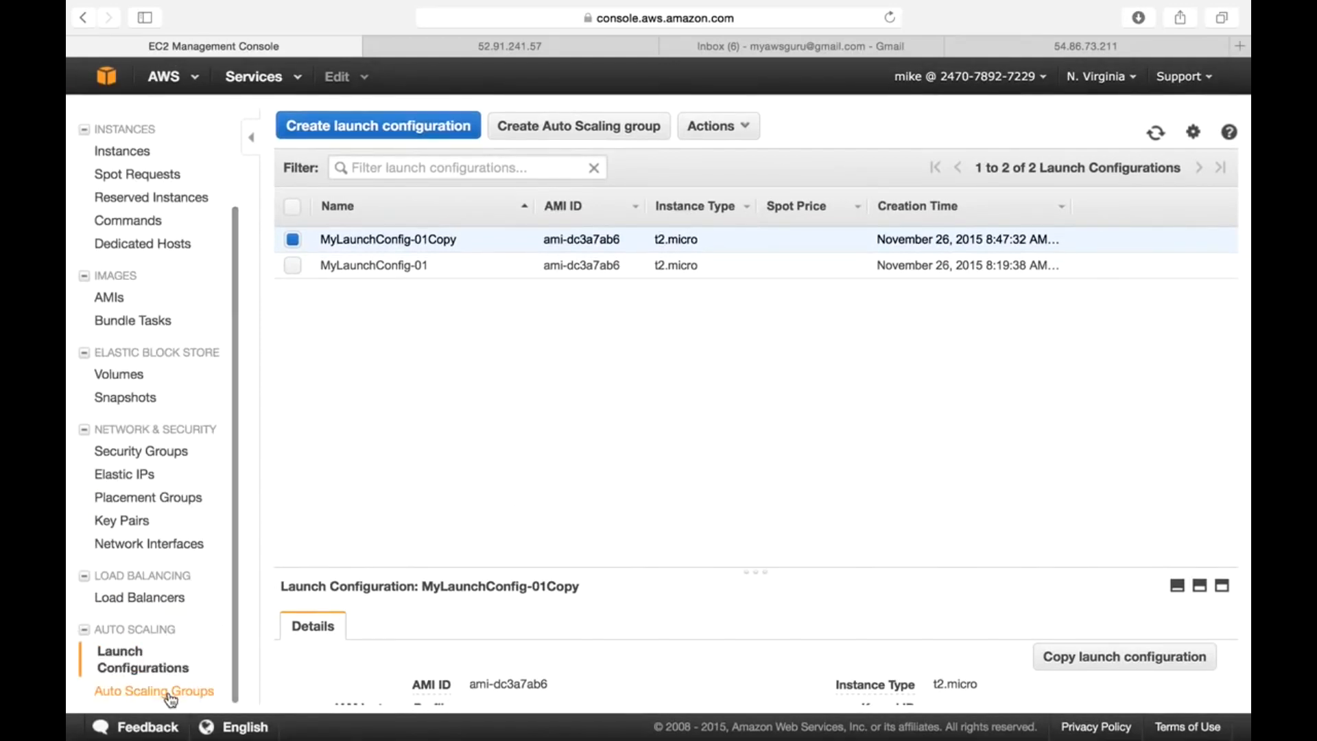
- Switch the Auto Scaling group to MyLaunchConfig-01Copy, then view the four running Autoscale-webservers instances
click(171, 696)
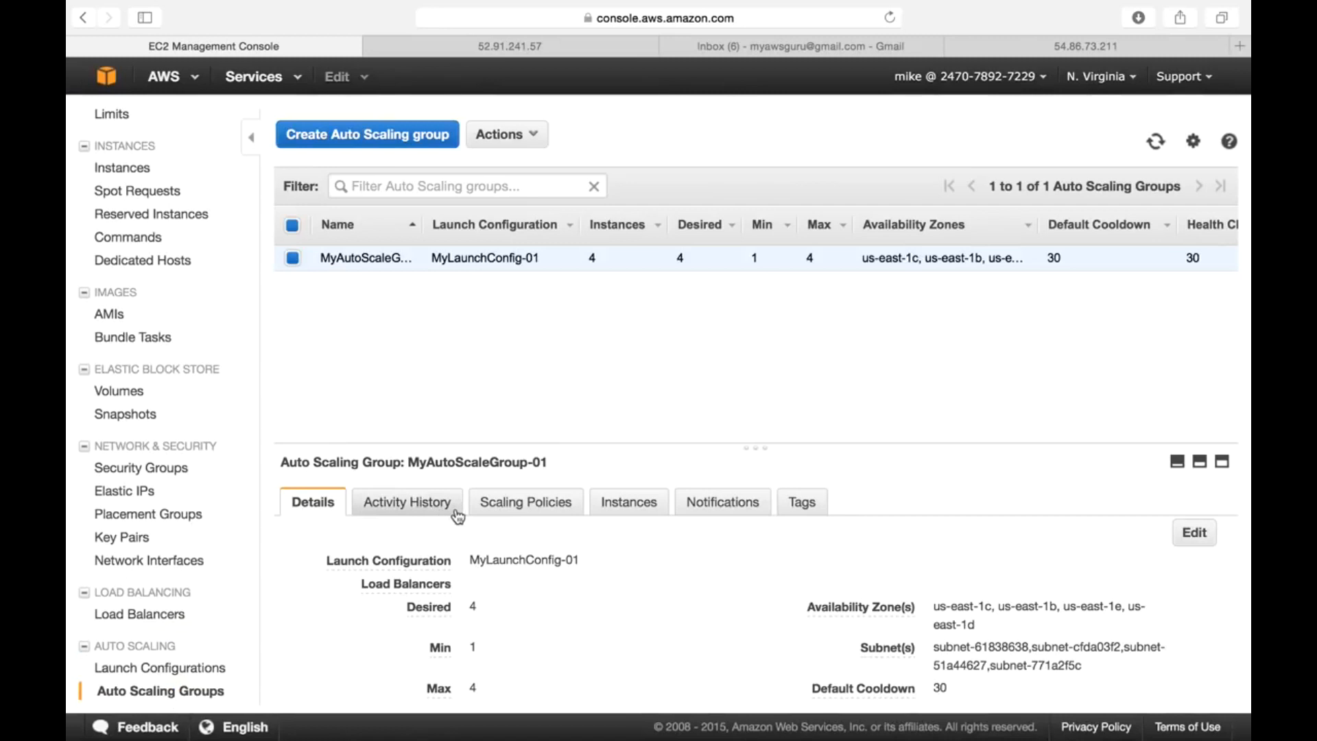
click(1197, 542)
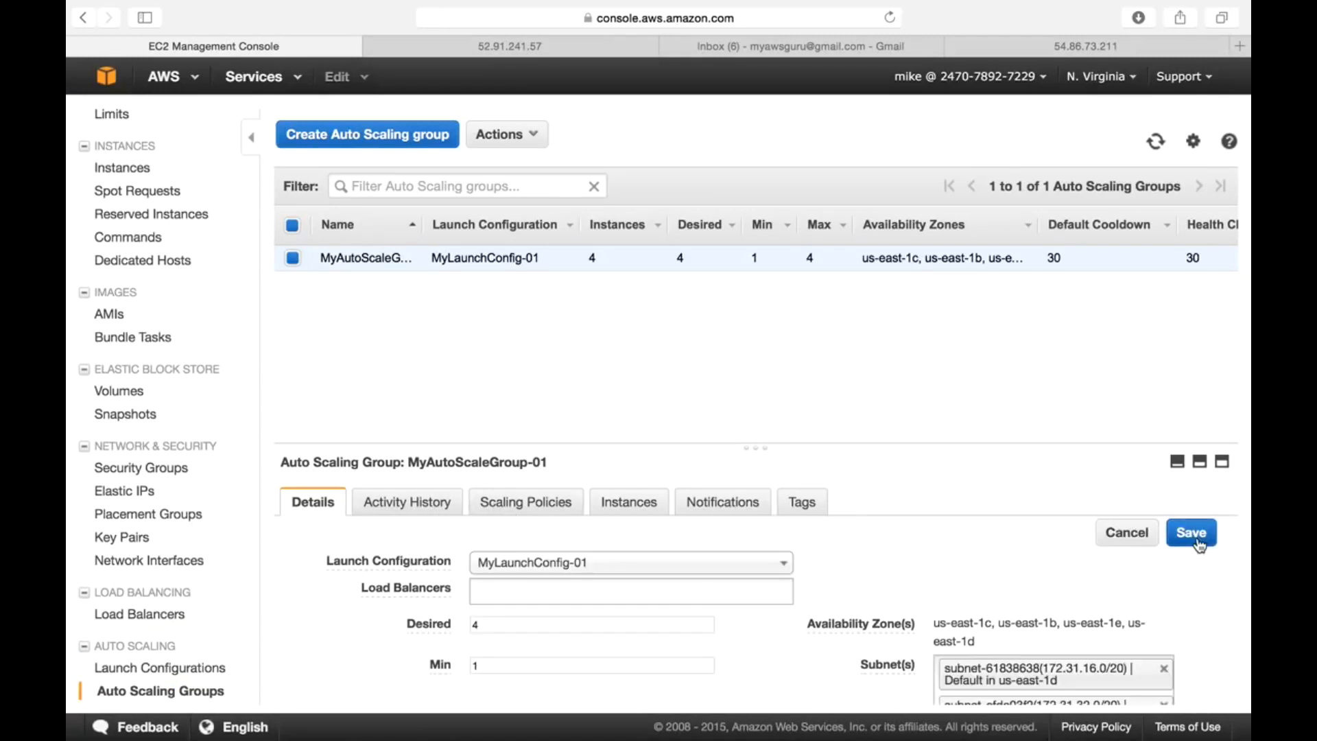
click(640, 567)
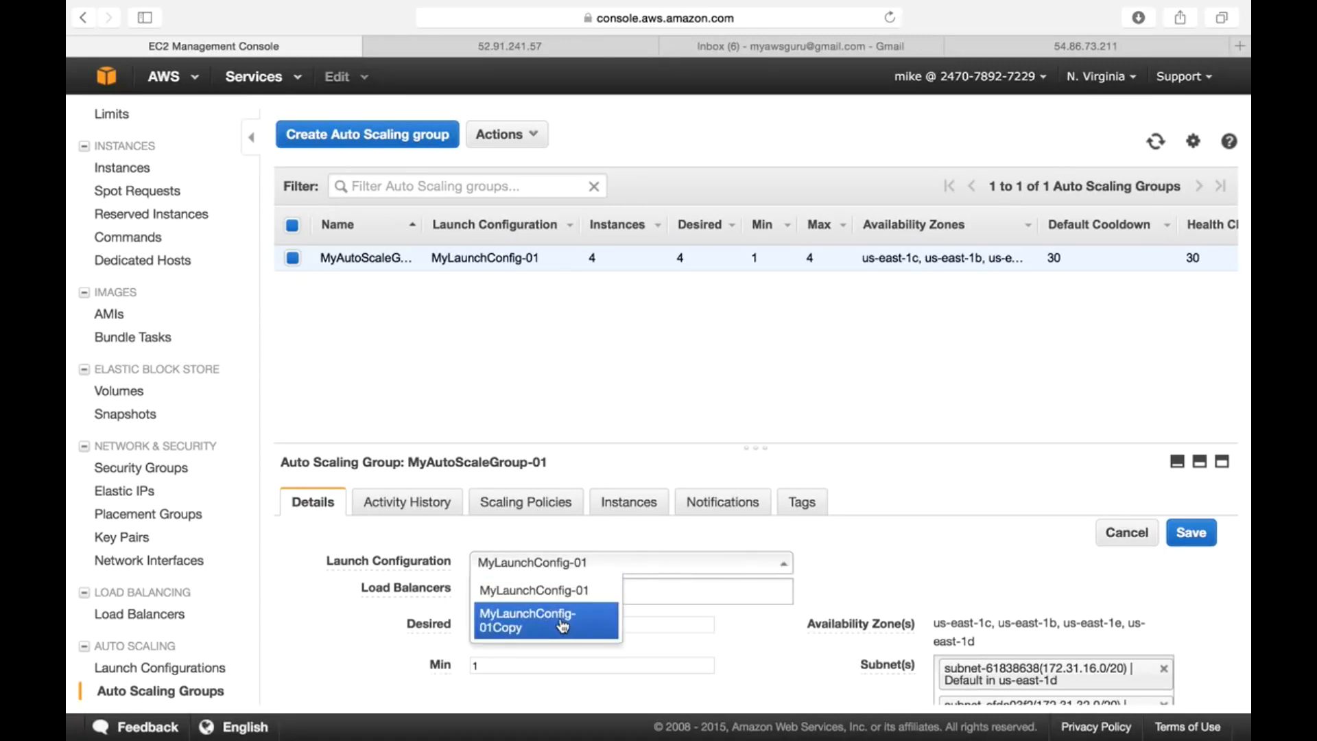
click(564, 626)
click(580, 575)
click(567, 630)
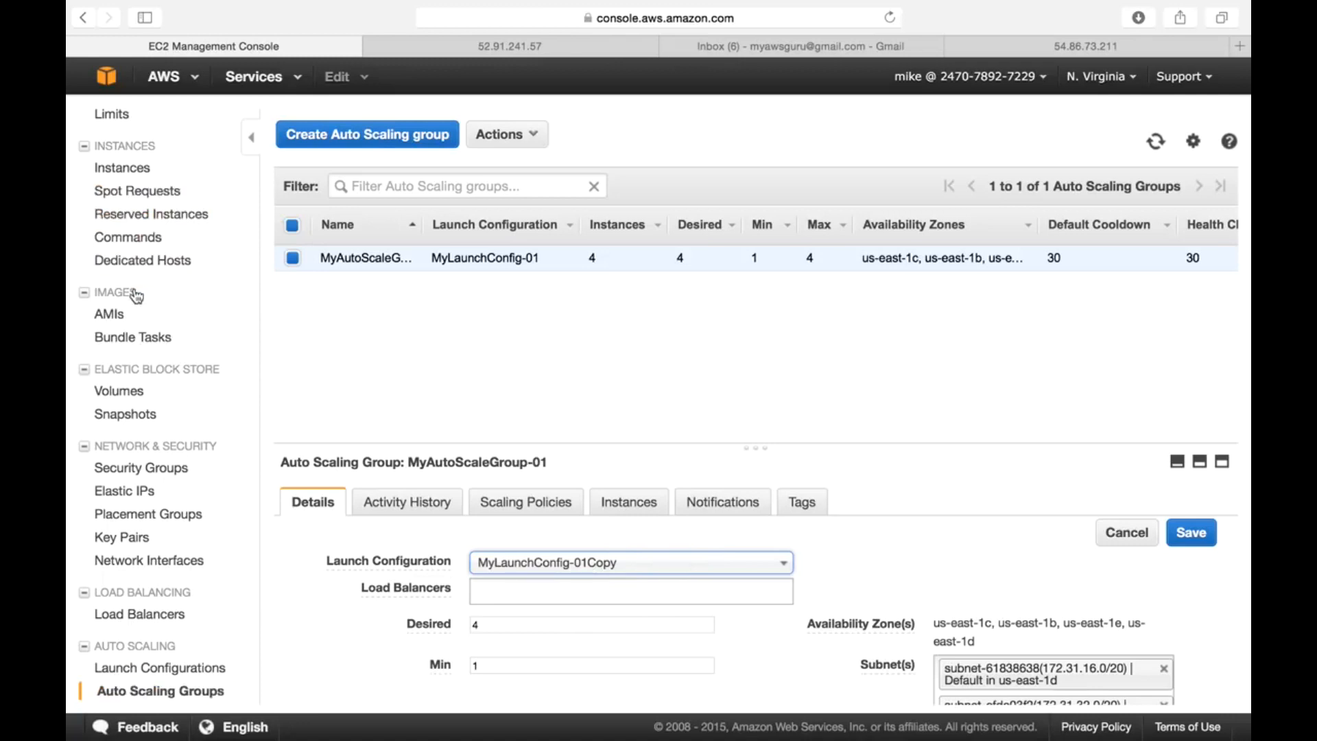
click(133, 172)
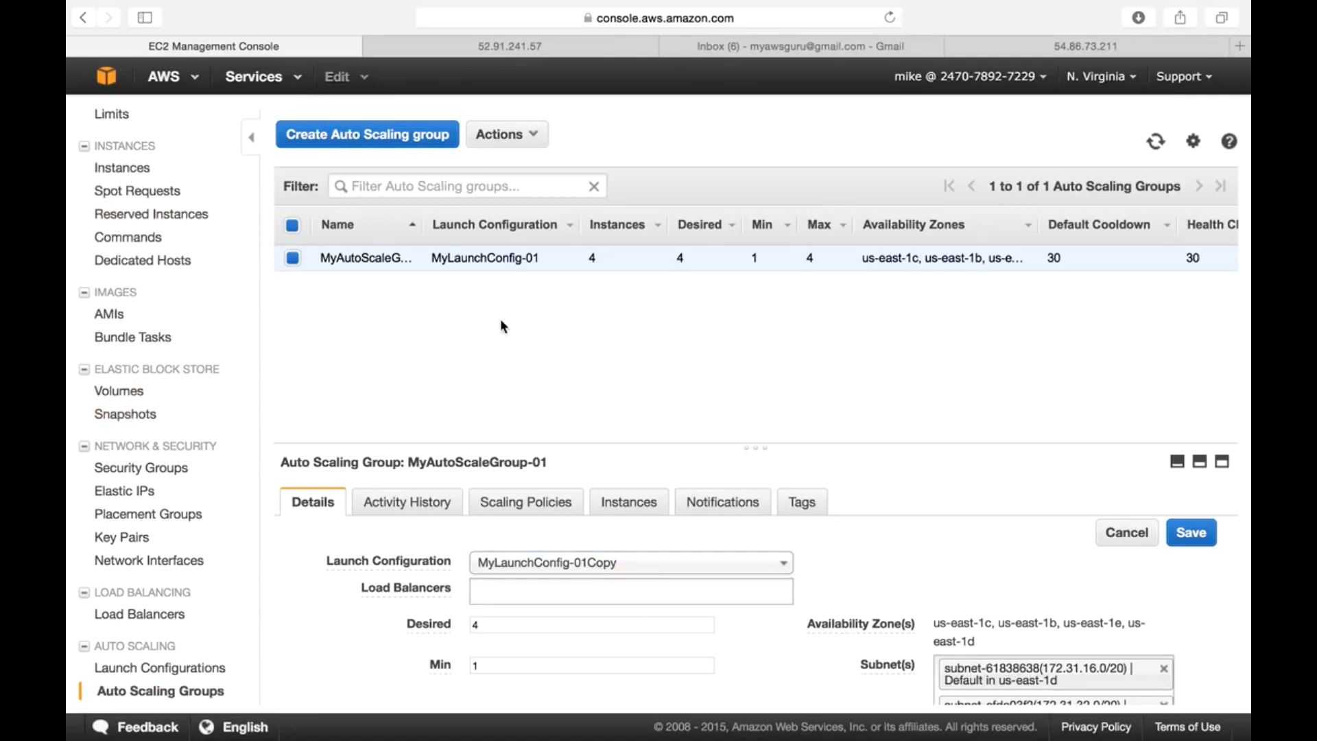
click(120, 169)
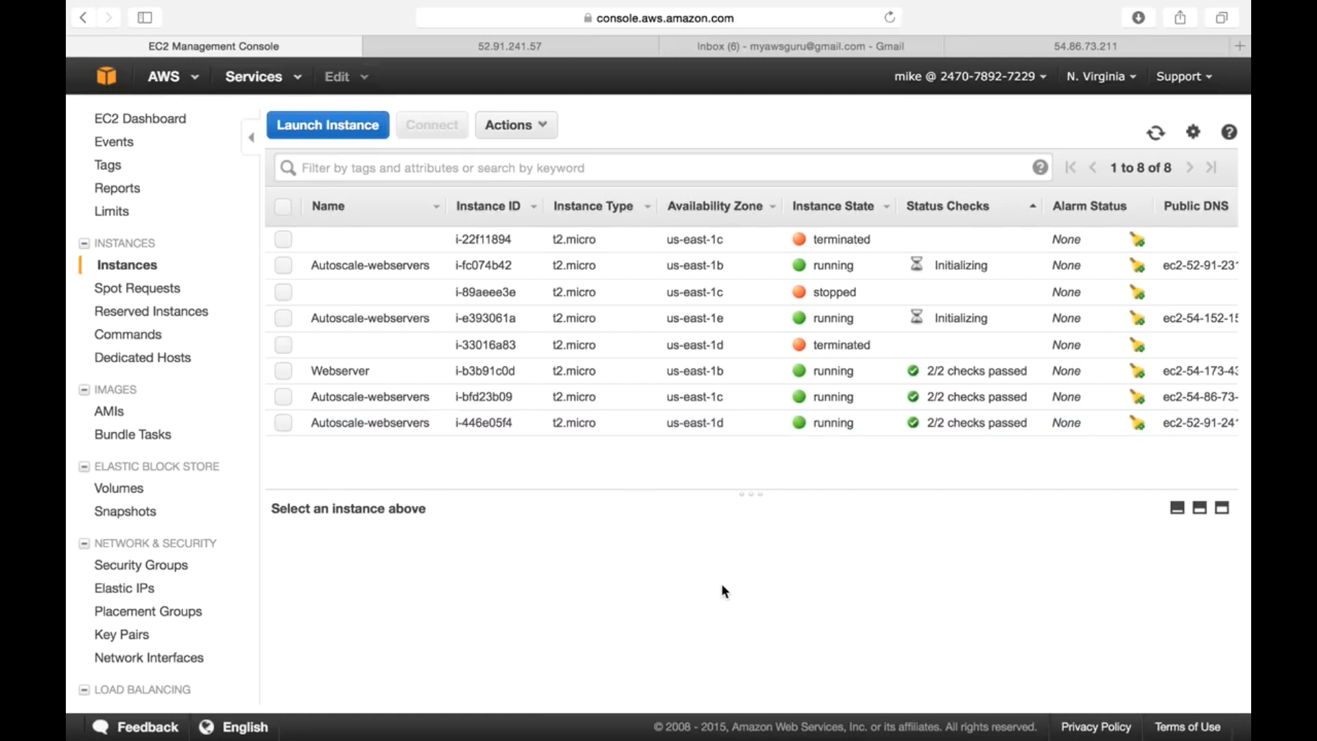
- Refresh the instance list, then delete the MyAutoScaleGroup-01 Auto Scaling group
click(1156, 133)
scroll(175, 652, down, 3)
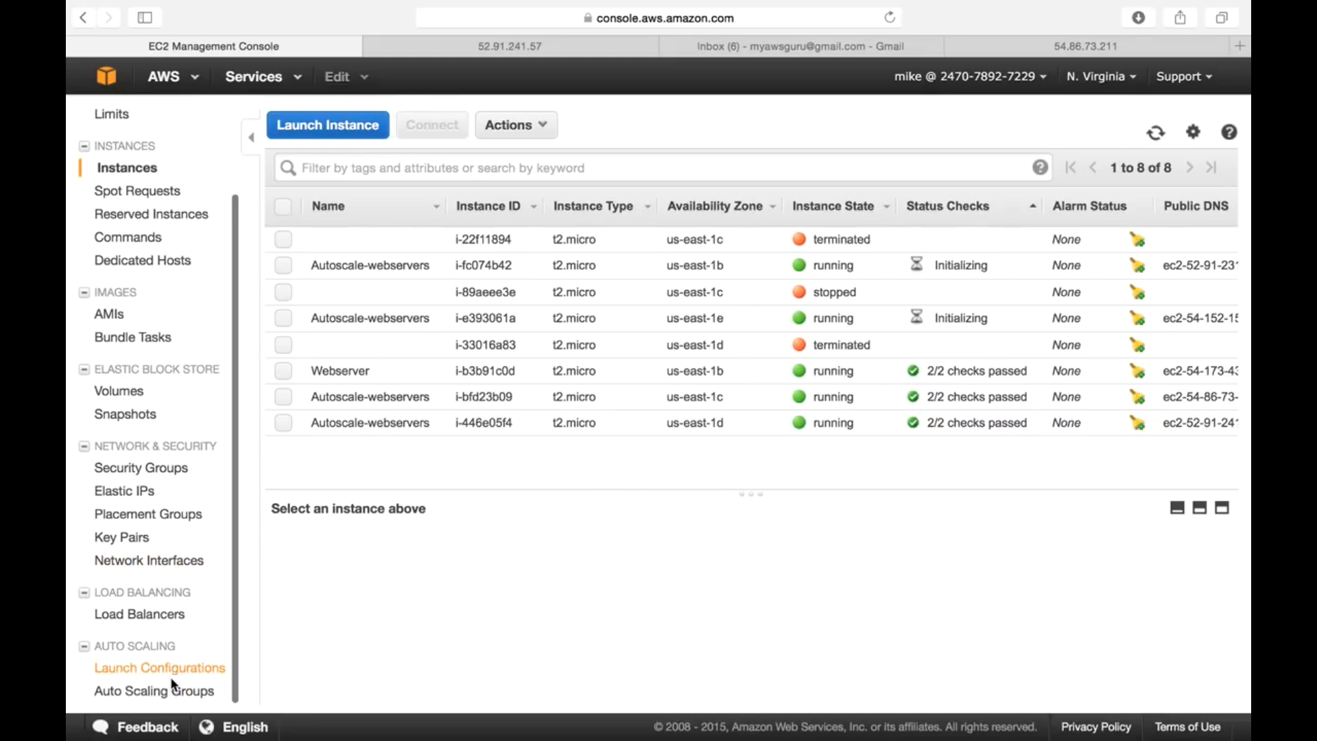
click(174, 692)
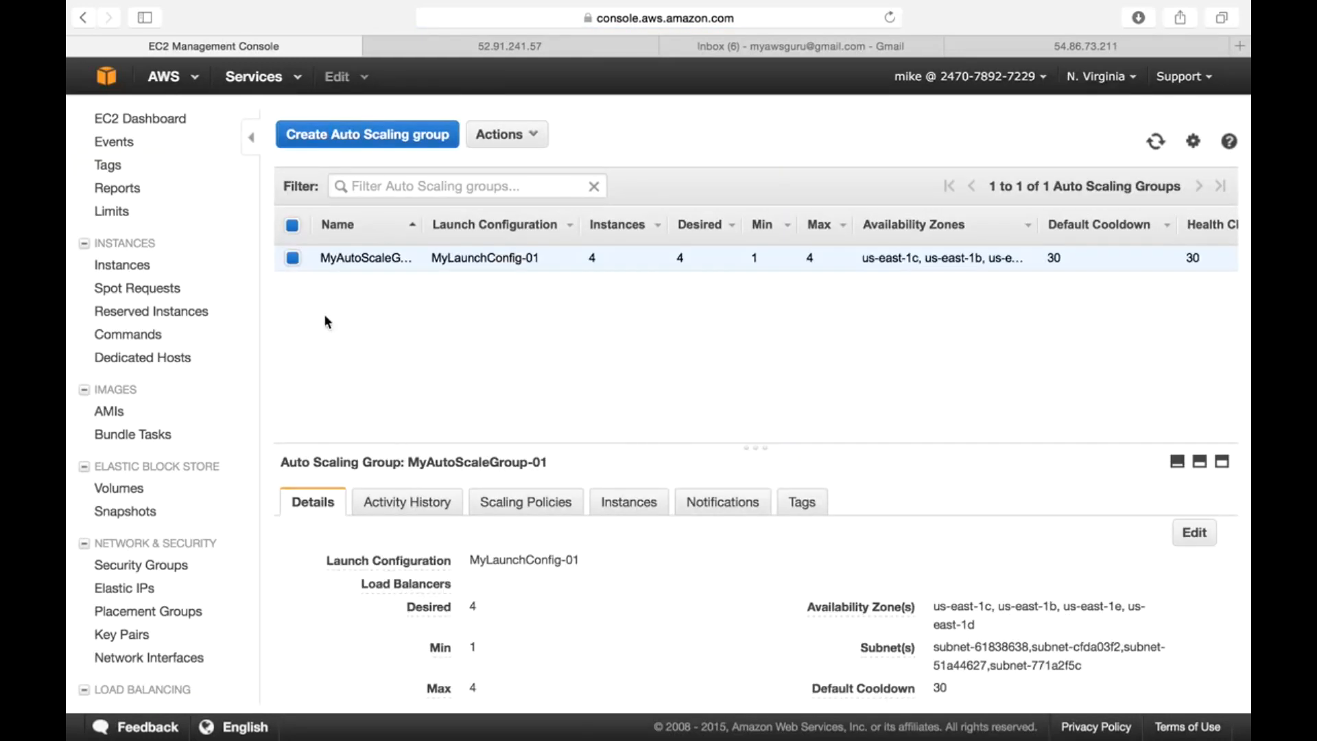
click(528, 135)
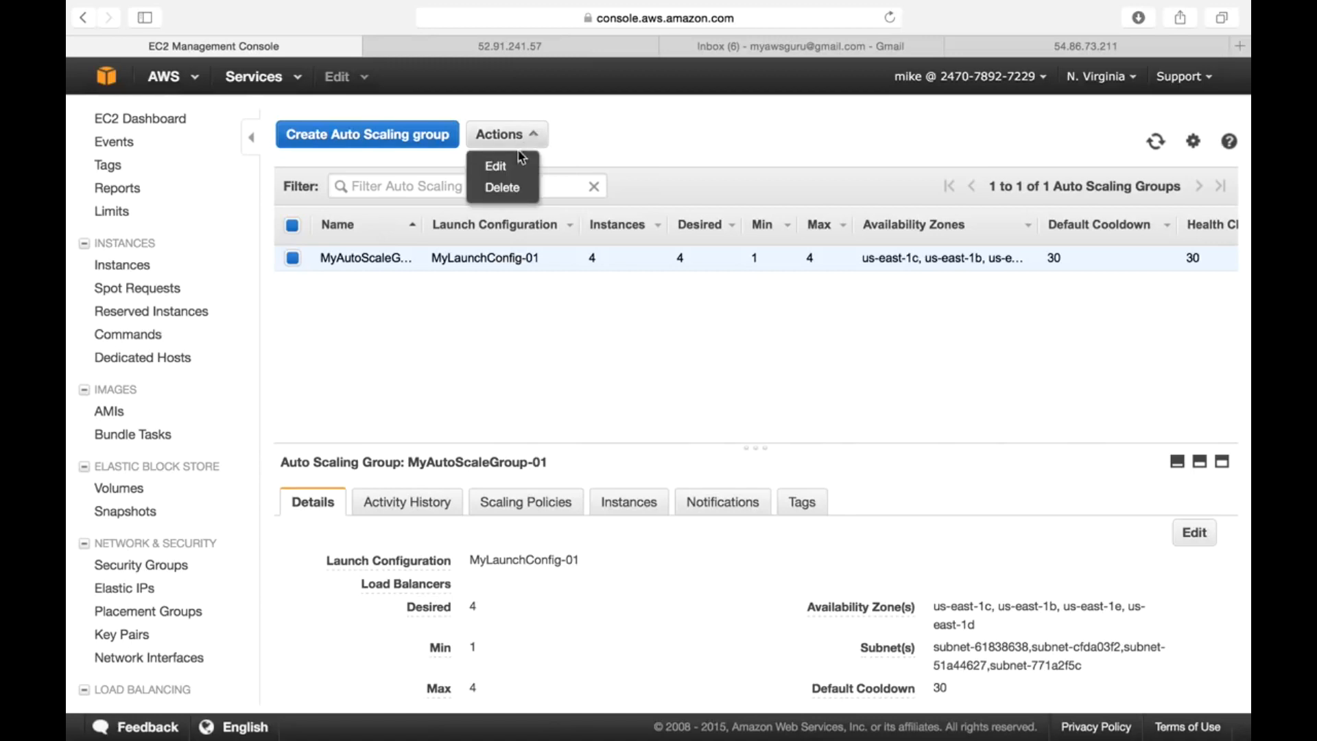
click(507, 190)
click(760, 463)
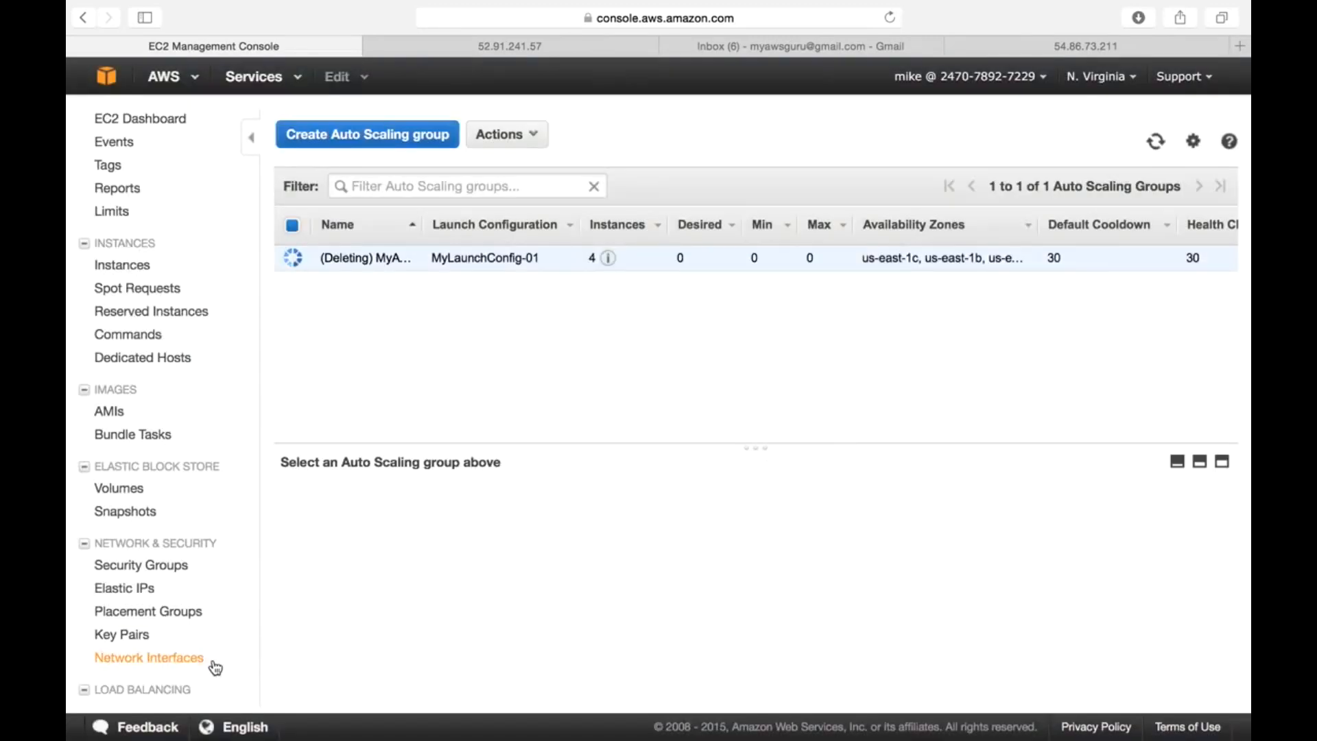
- Delete both launch configurations, MyLaunchConfig-01 and MyLaunchConfig-01Copy
scroll(206, 669, down, 3)
click(192, 679)
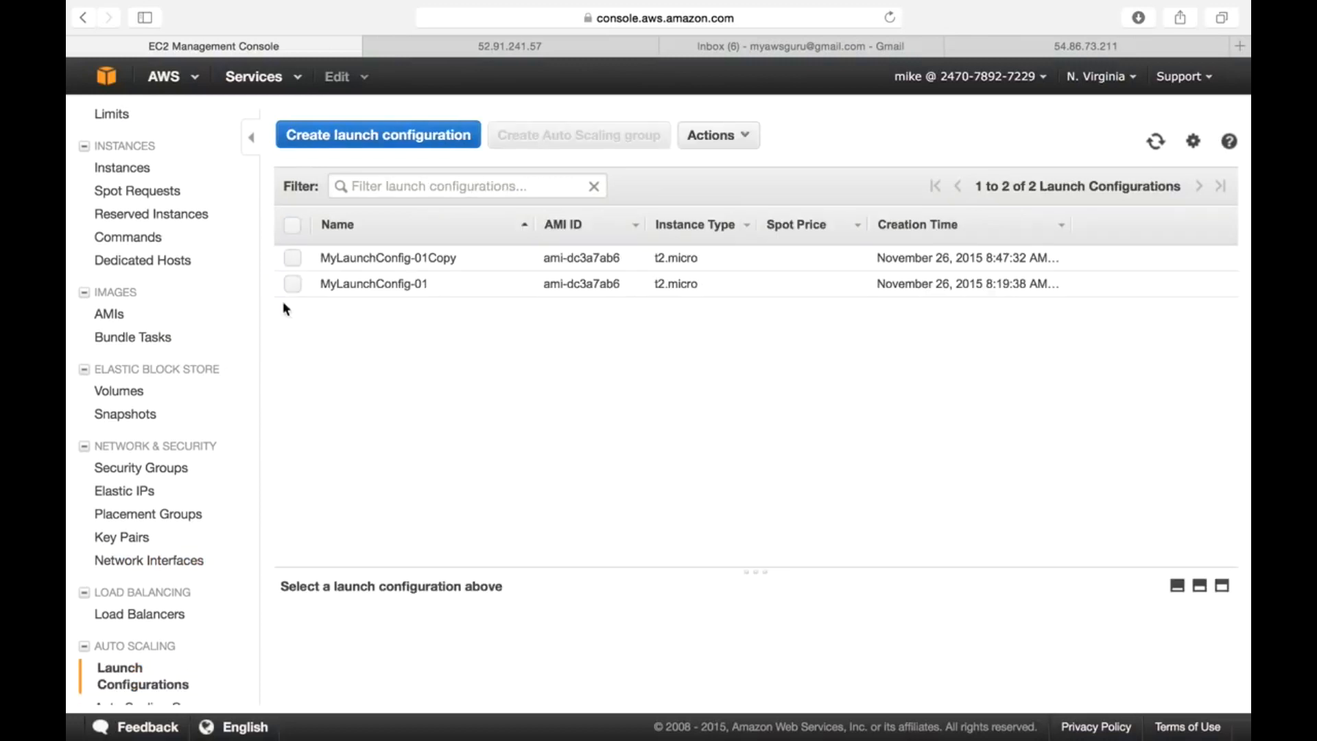
click(293, 225)
click(688, 137)
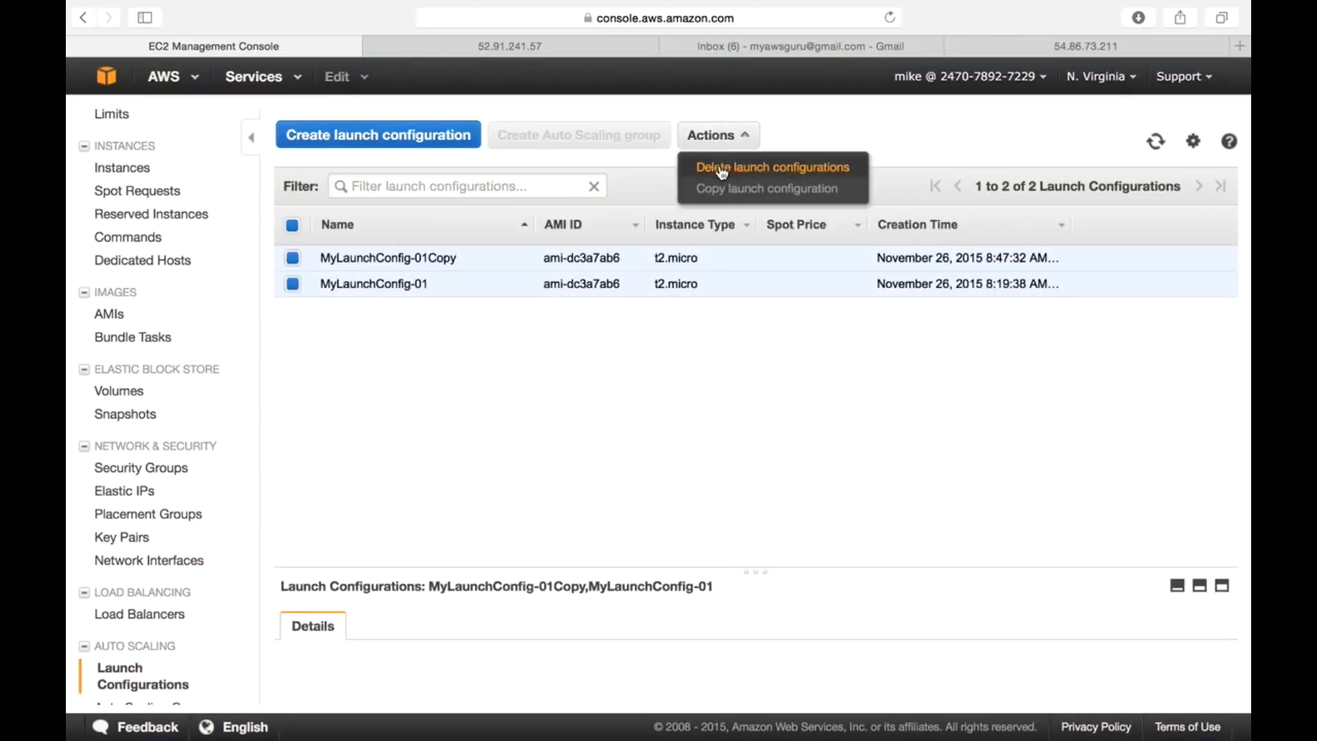
click(720, 168)
click(759, 468)
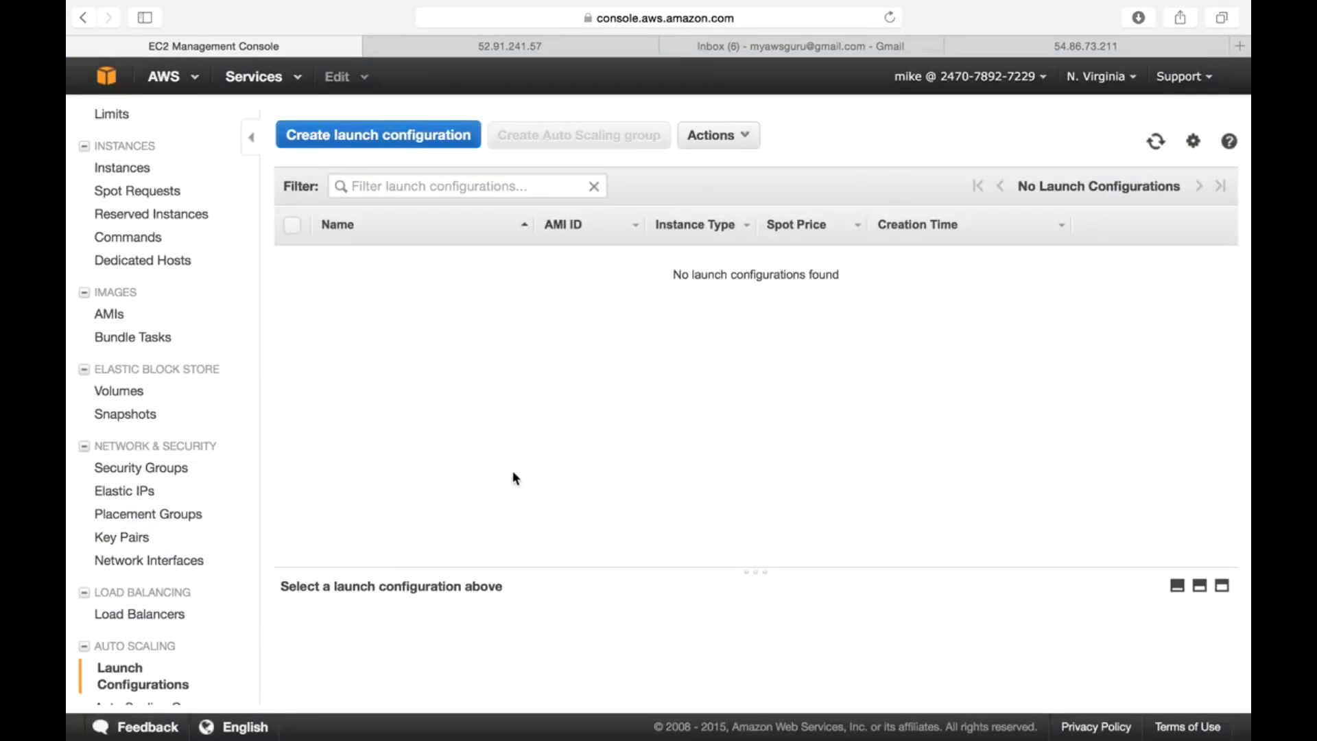
- Confirm the Auto Scaling group shows as deleting, then stop the screen recording
scroll(188, 598, down, 1)
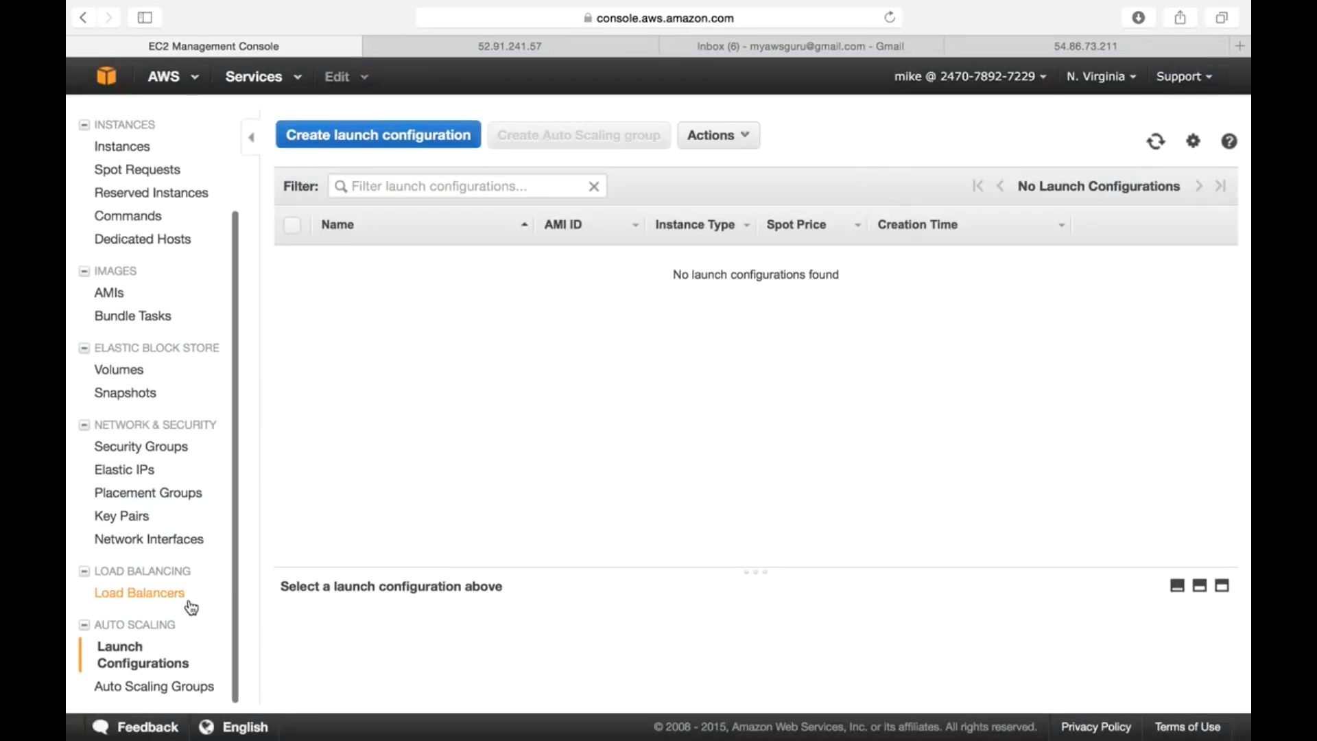
click(178, 694)
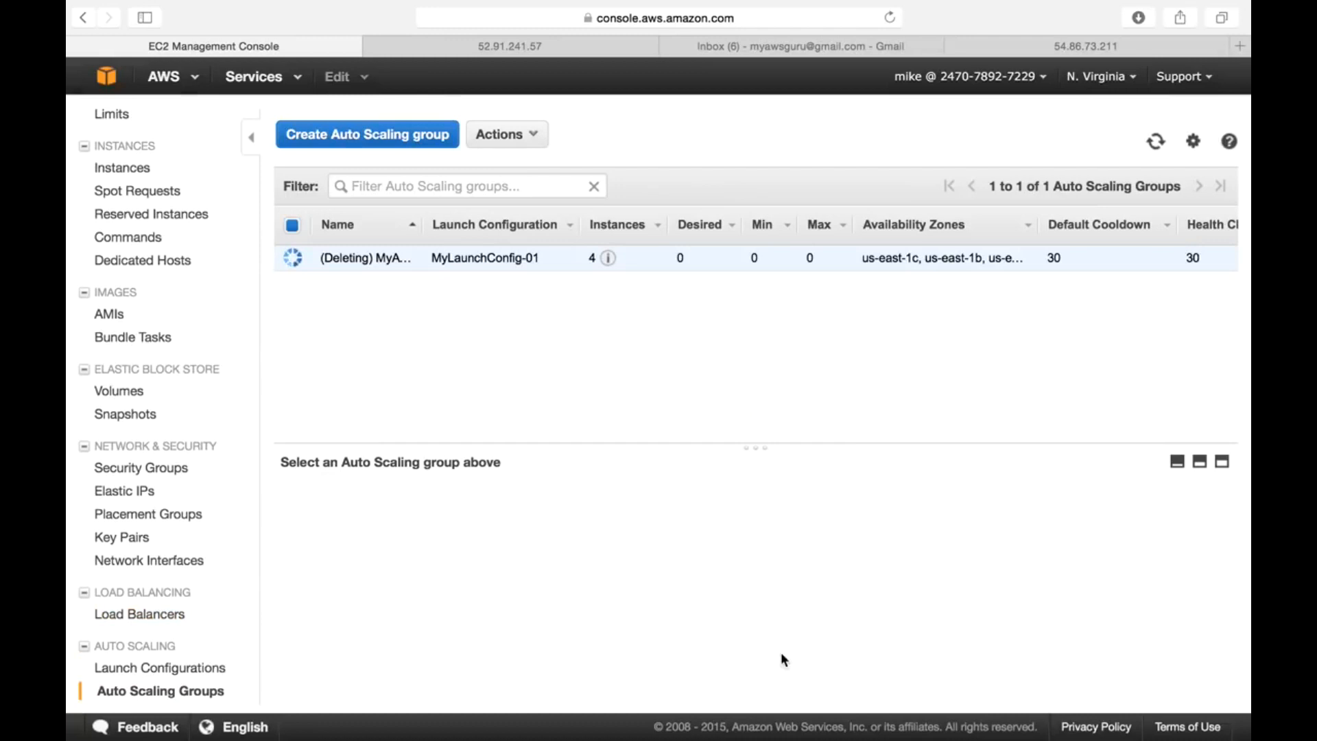
mouse_move(700, 738)
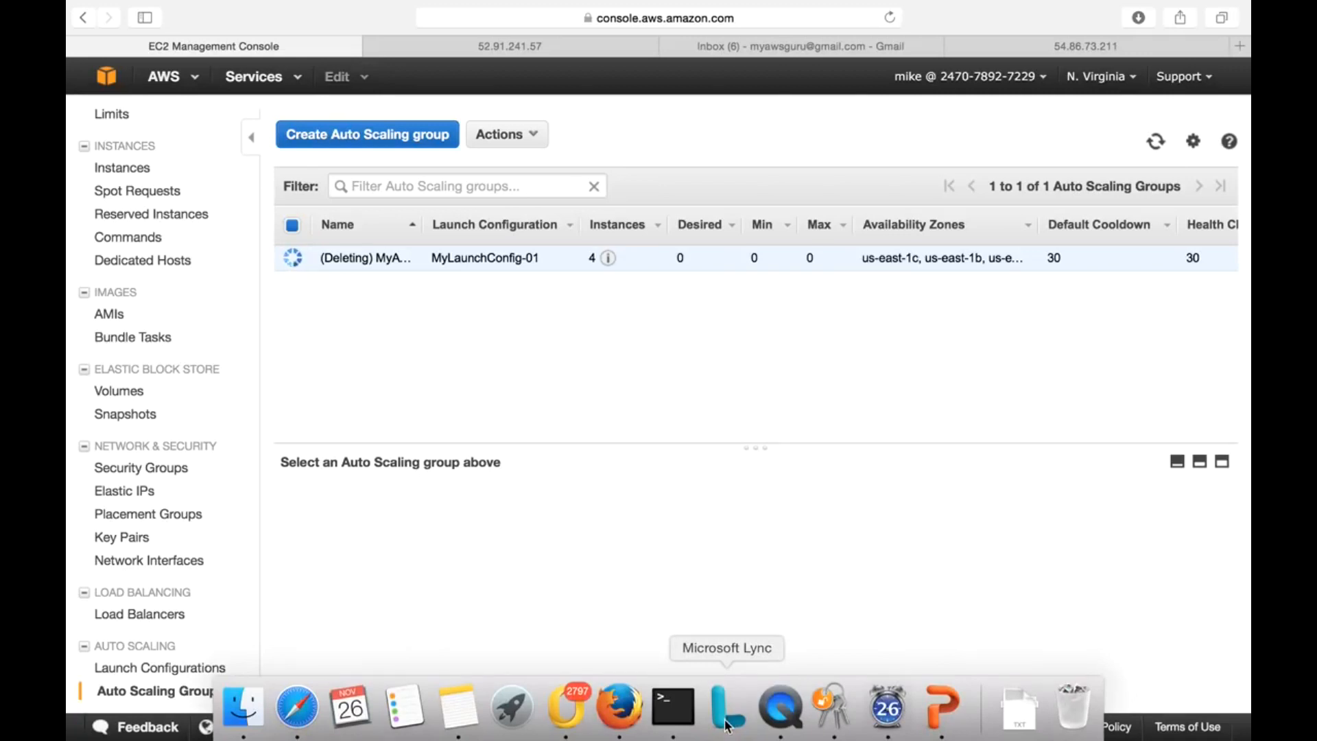
right_click(780, 707)
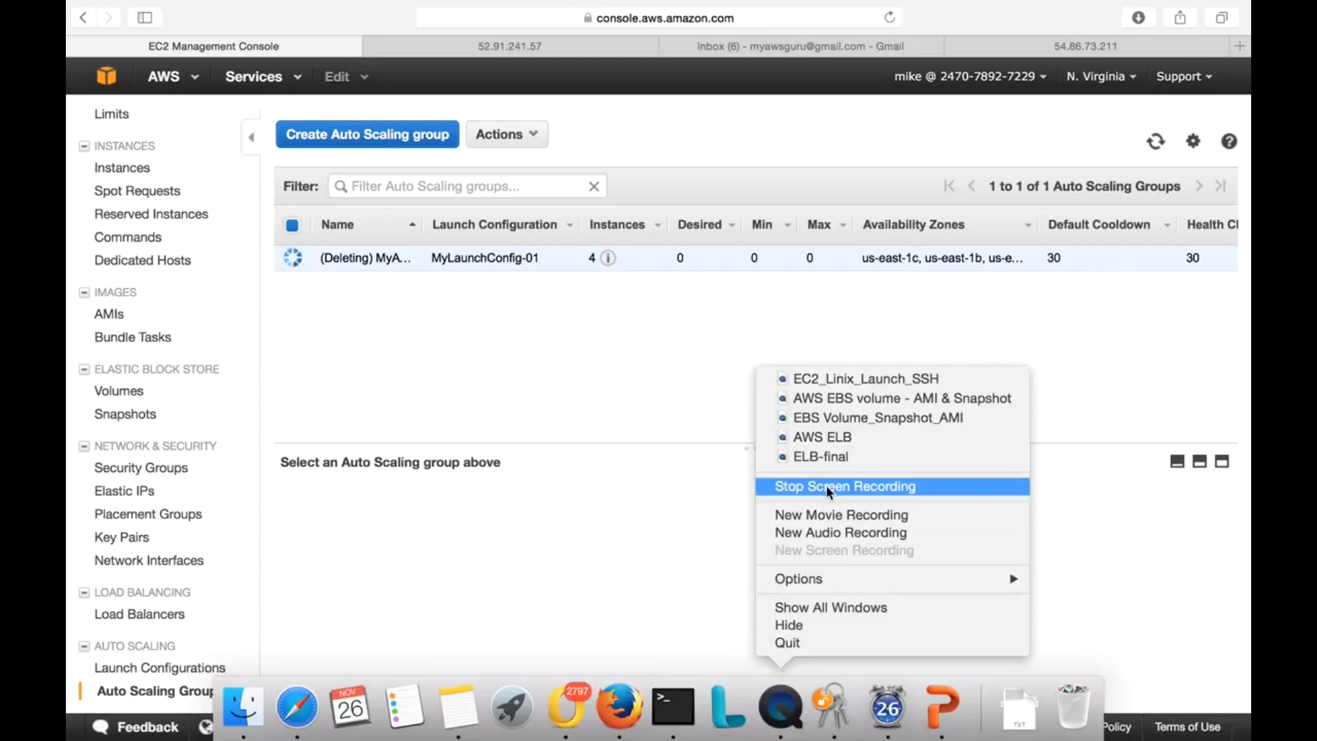